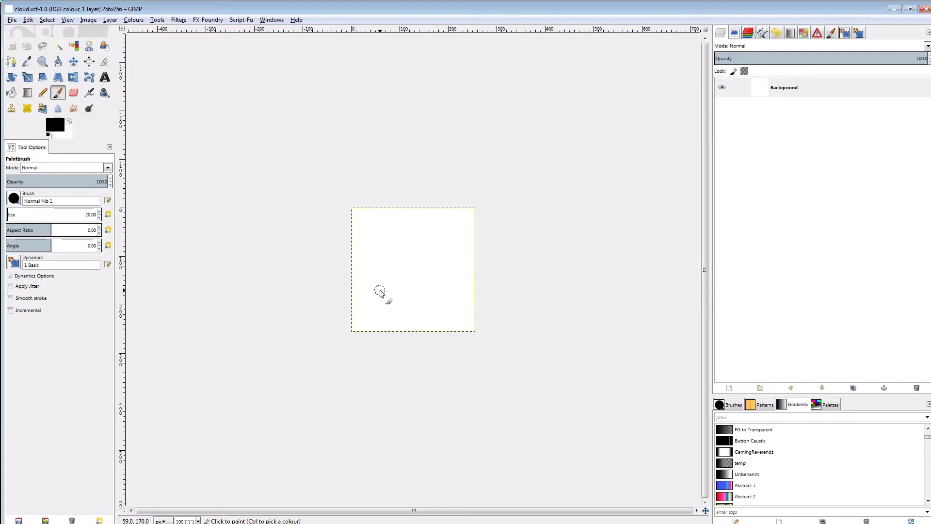
- Render Difference Clouds with detail 4 and X/Y size 4.0 over the blank image
click(179, 19)
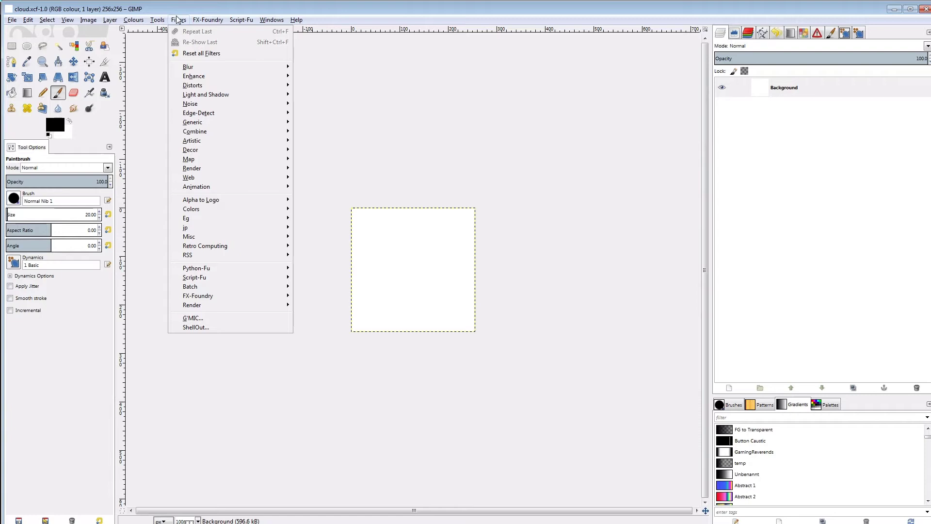
mouse_move(272, 168)
mouse_move(350, 172)
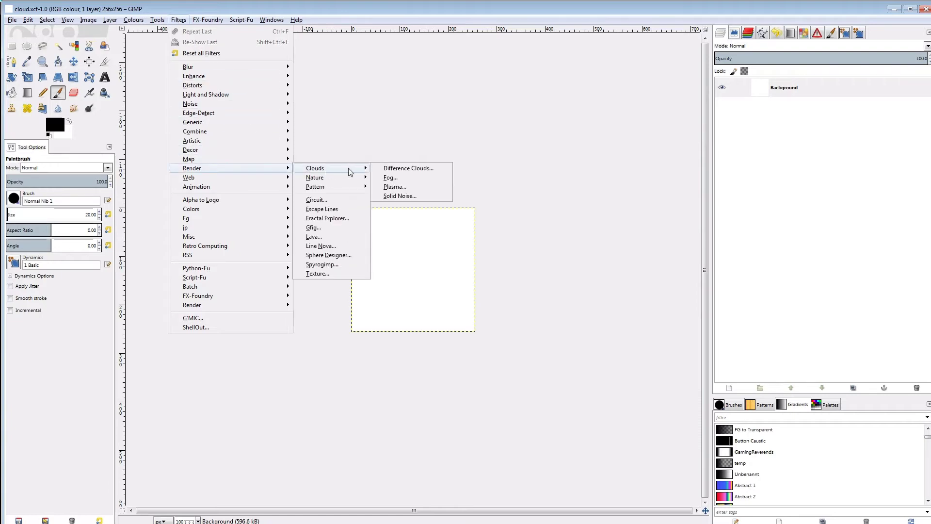
click(405, 168)
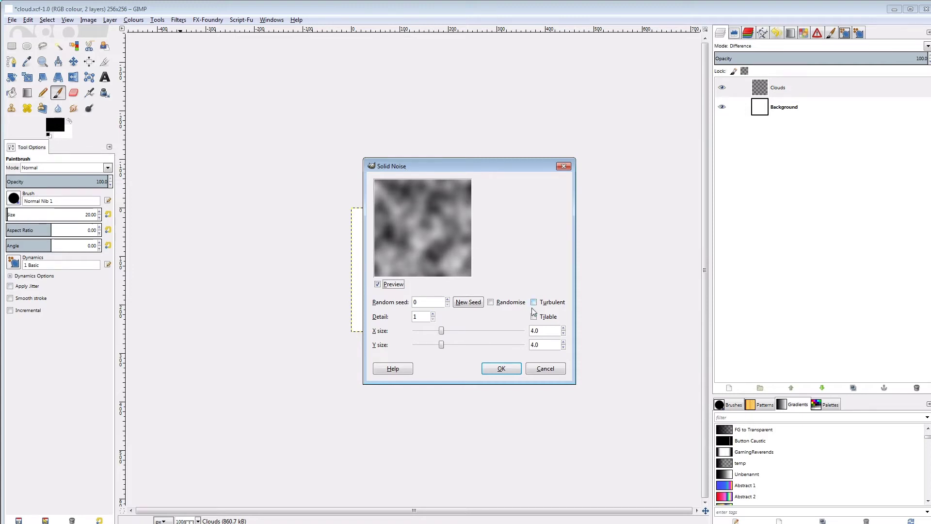
double_click(428, 319)
text(4)
key(Tab)
key(Tab)
key(Tab)
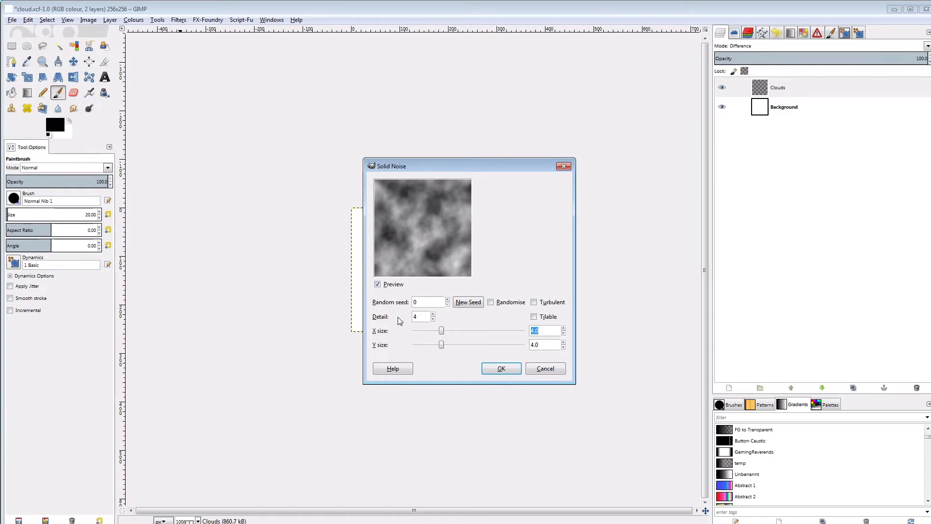
key(Tab)
key(Tab)
click(500, 370)
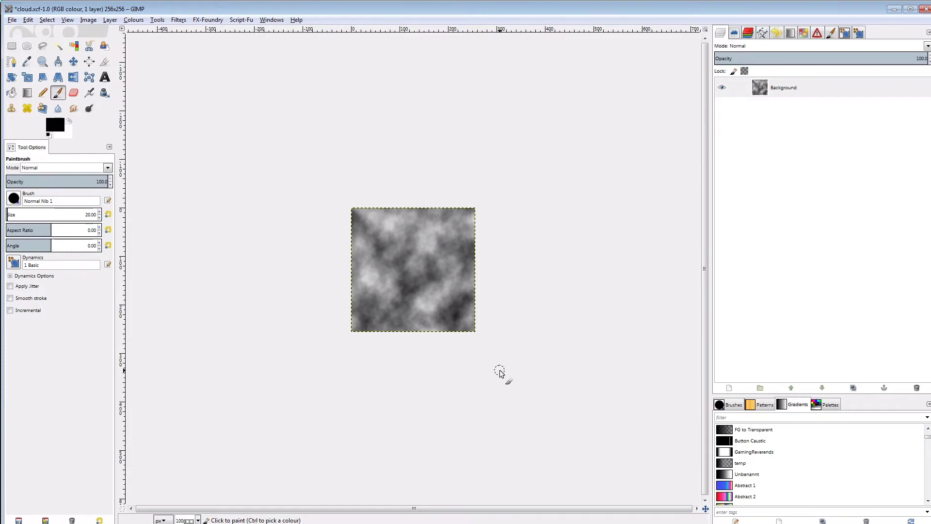
- Add a 'radial' layer with a centre-out radial gradient, in Multiply mode at about 76% opacity
key(shift+ctrl+n)
text(r)
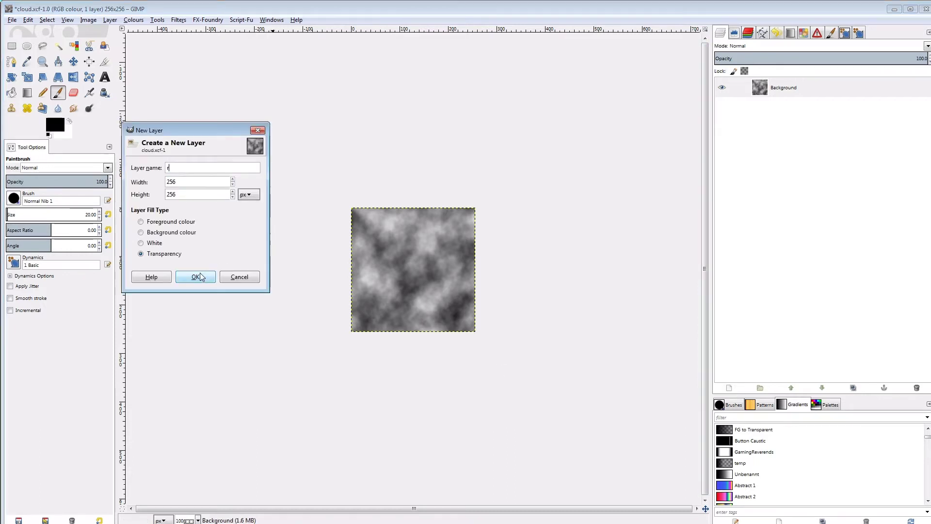
text(adial)
click(197, 277)
click(27, 93)
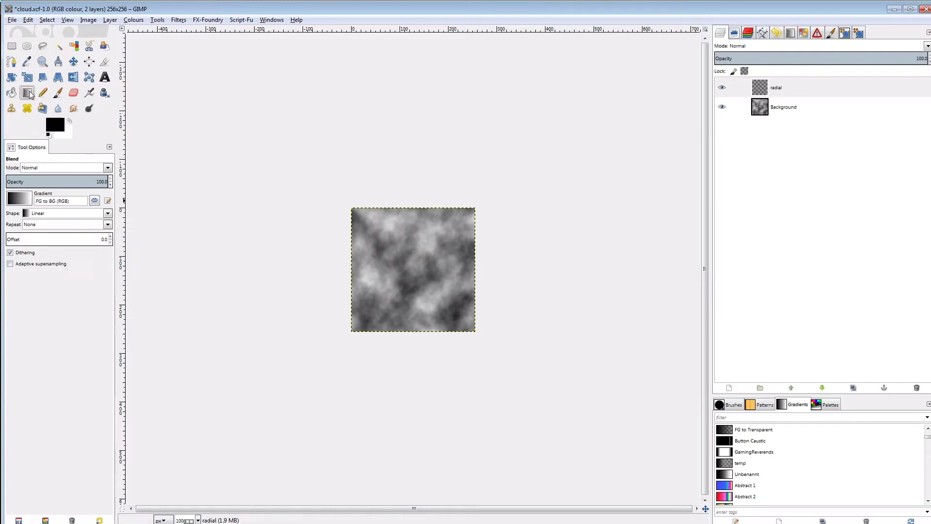
click(48, 213)
click(48, 244)
drag(414, 273, 475, 274)
click(740, 45)
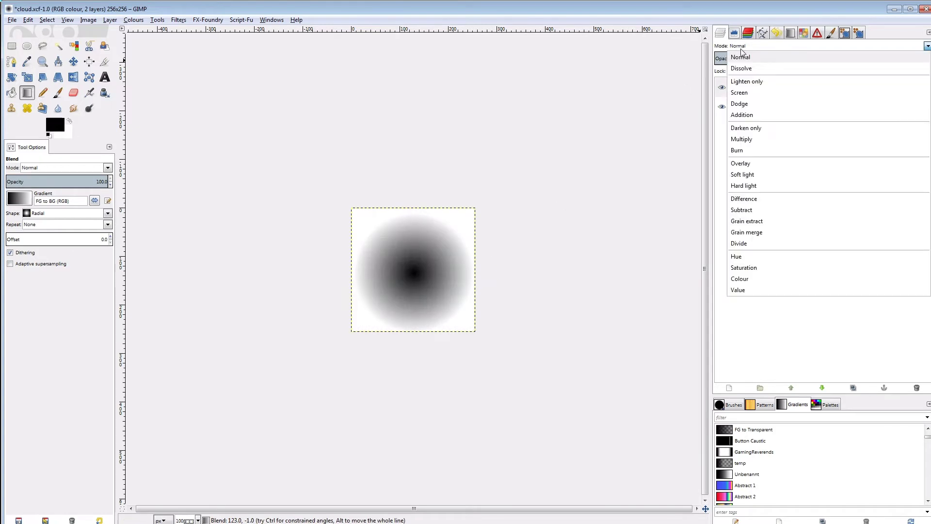
click(748, 140)
click(871, 58)
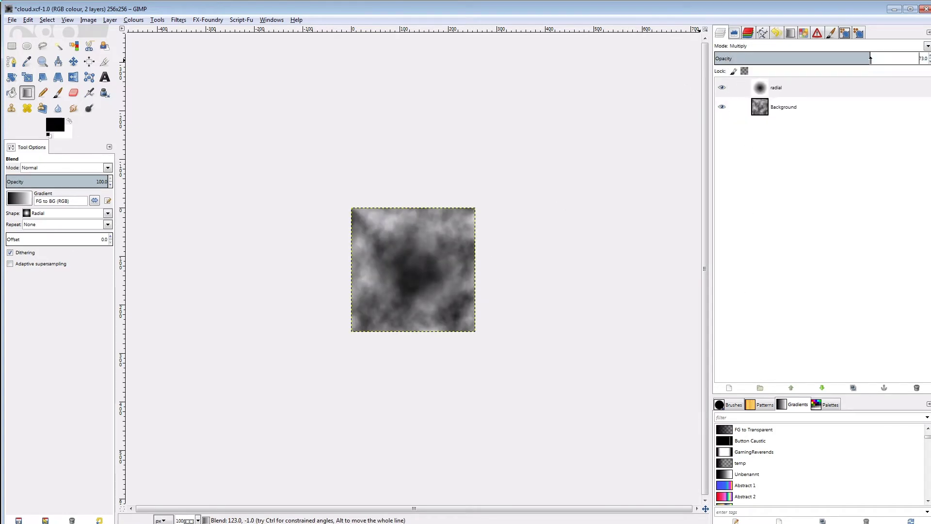
drag(871, 58, 877, 59)
- Add a 'bilinear' layer with a diagonal bi-linear gradient, in Multiply mode at about 43% opacity
click(731, 388)
text(bilinear)
key(Return)
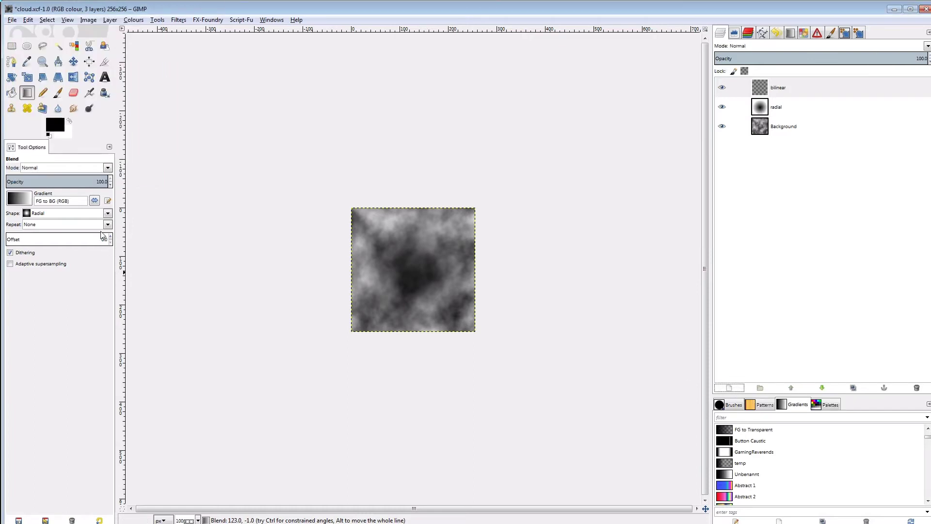
click(92, 216)
click(88, 238)
drag(395, 257, 503, 319)
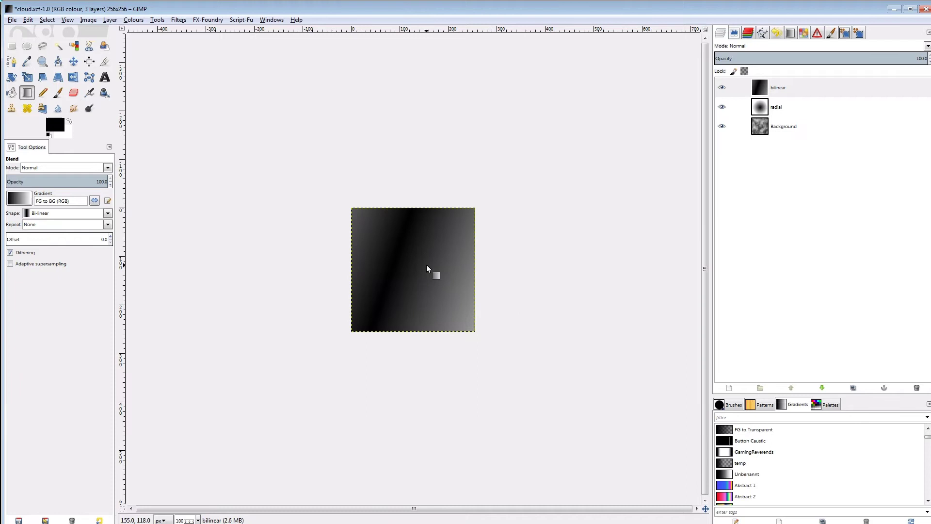
drag(398, 261, 486, 312)
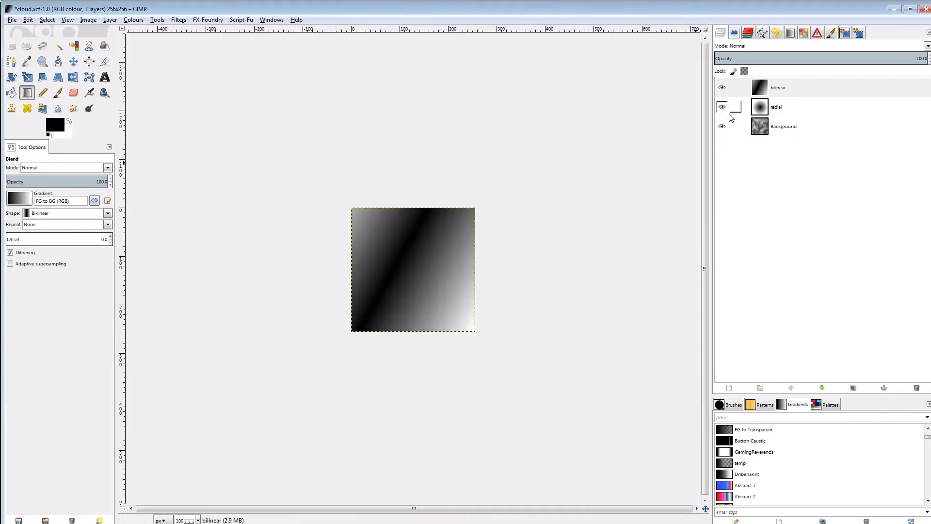
click(745, 47)
click(741, 140)
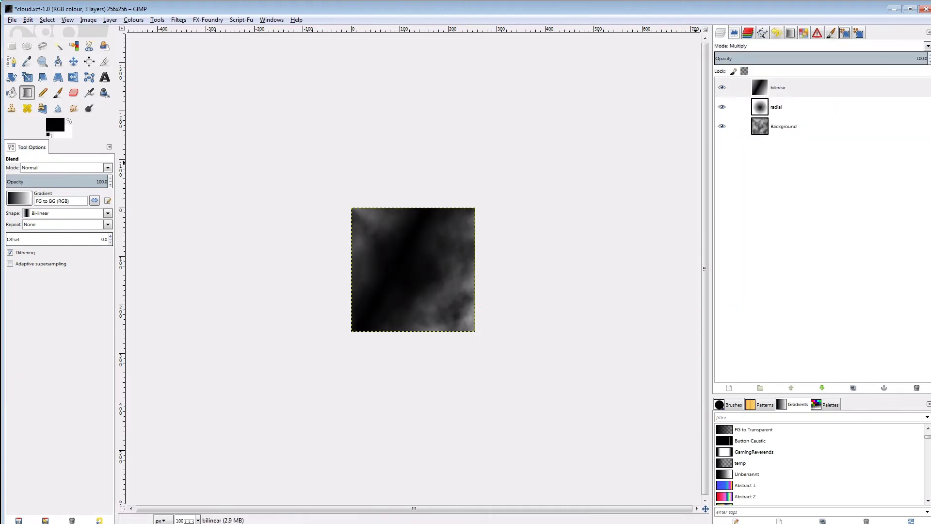
click(805, 57)
drag(805, 57, 807, 59)
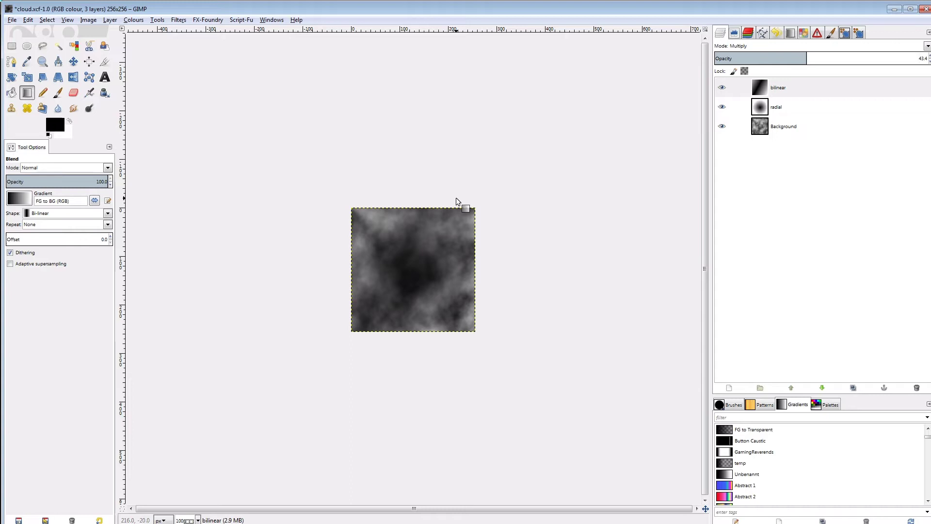
- Create a new layer from everything visible and show the image histogram
right_click(777, 90)
click(805, 121)
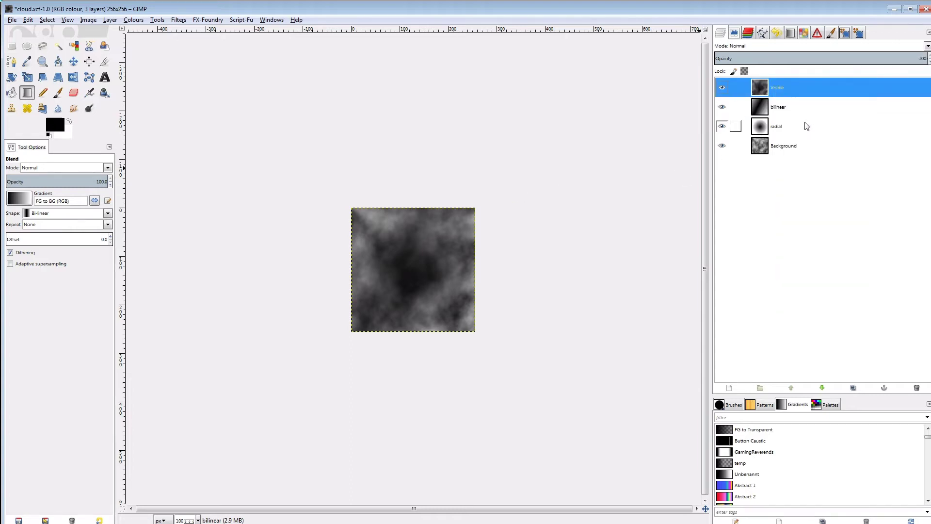
click(735, 33)
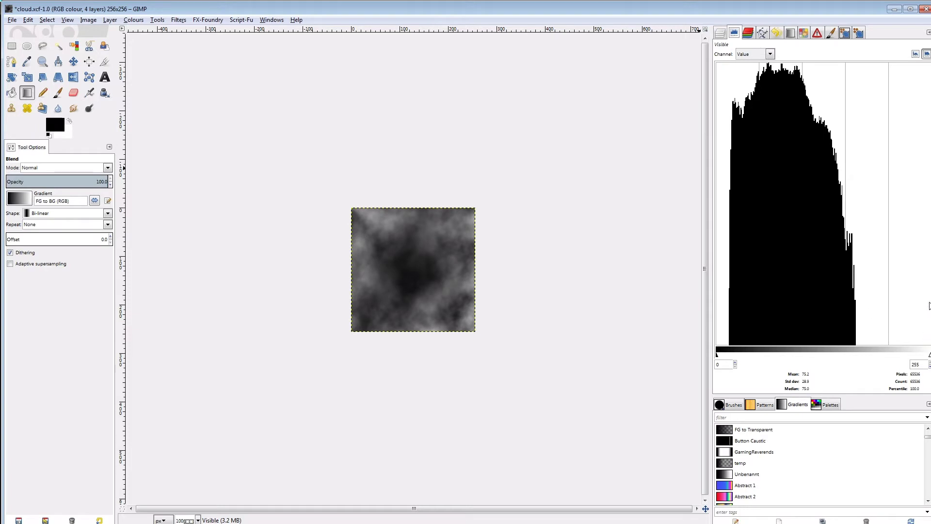
- Apply Levels to the Visible layer with input values 15, 1.41 and 161
click(134, 20)
click(144, 90)
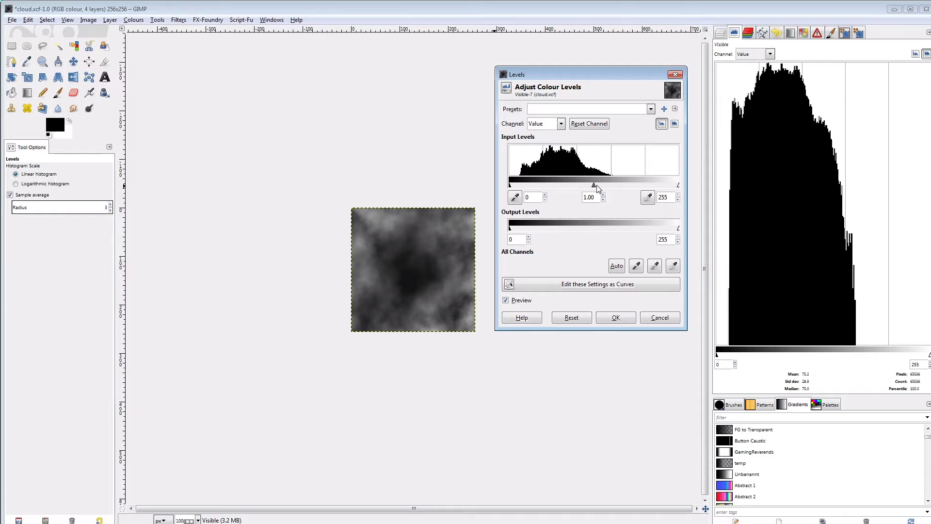
drag(512, 189, 518, 187)
drag(678, 185, 617, 186)
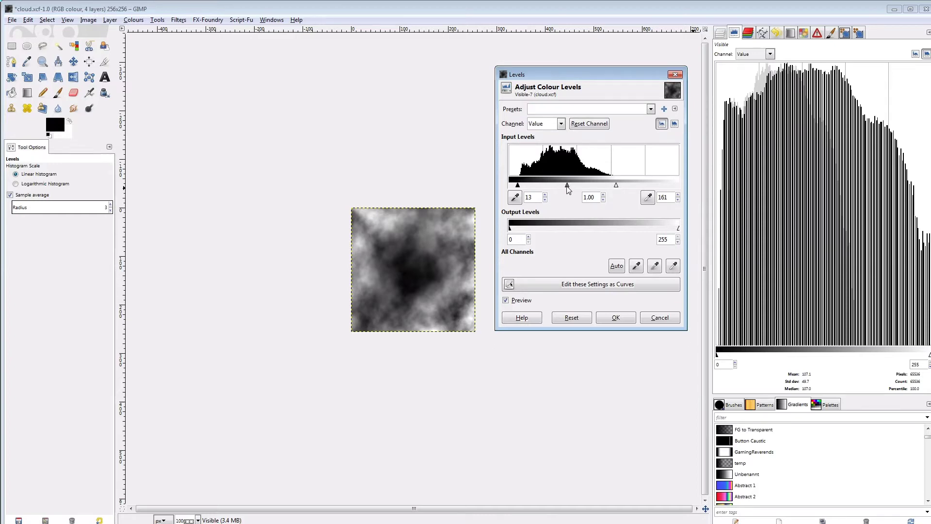
drag(567, 186, 564, 186)
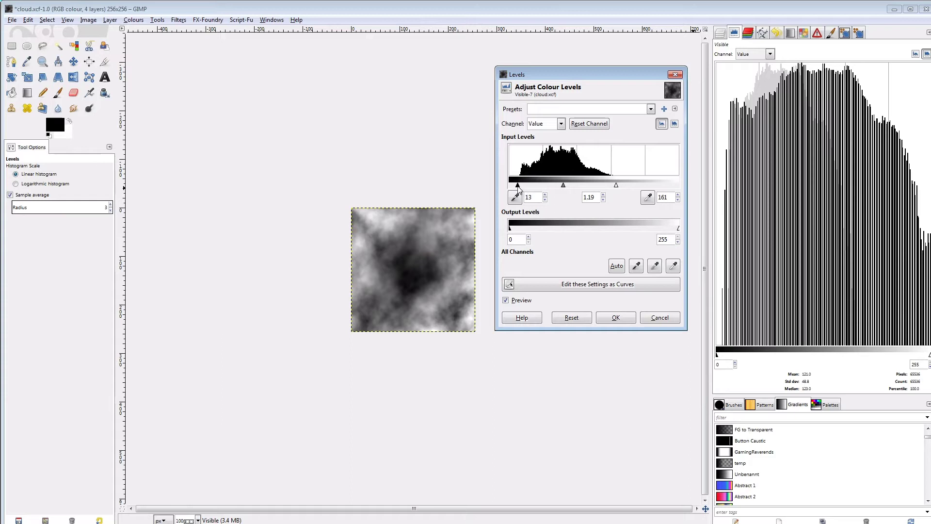
drag(518, 188, 520, 189)
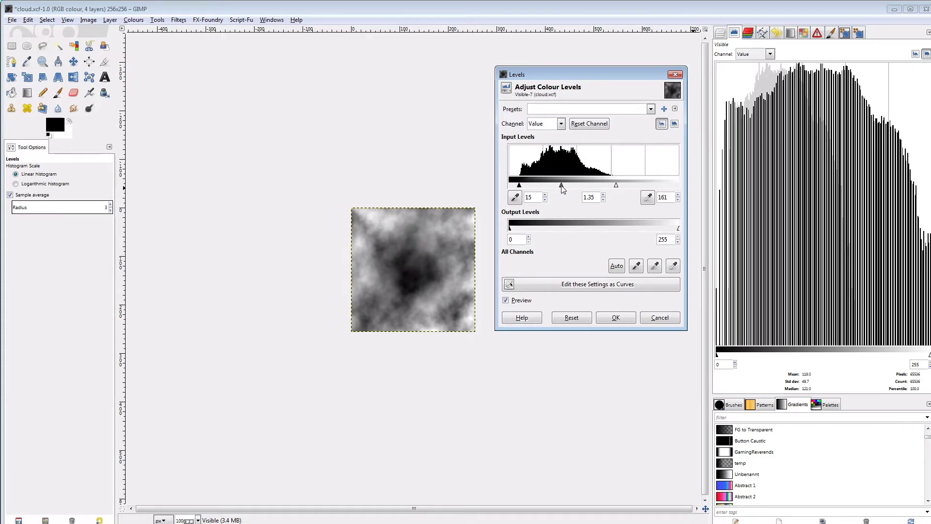
drag(562, 188, 562, 188)
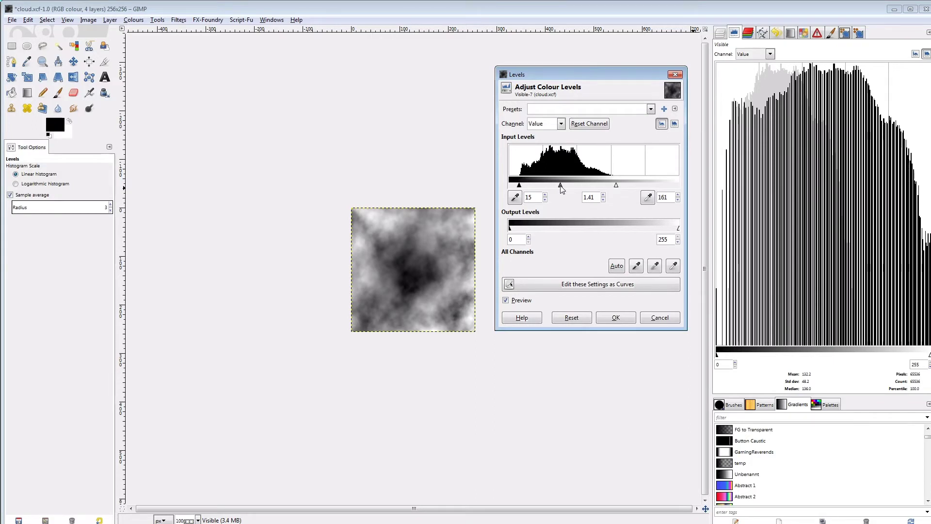
click(615, 318)
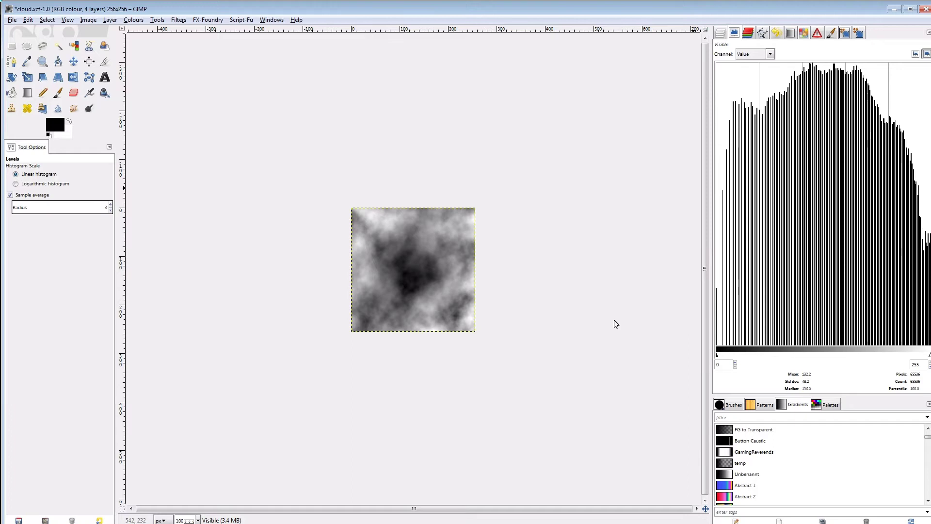
- Blur the contrasted Visible cloud layer with a 5 px Gaussian Blur
click(180, 21)
mouse_move(203, 76)
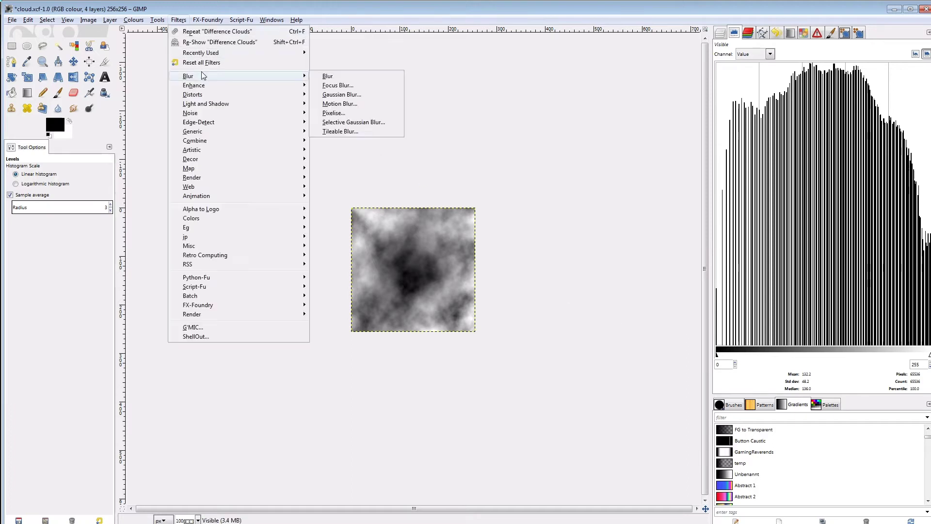
click(346, 94)
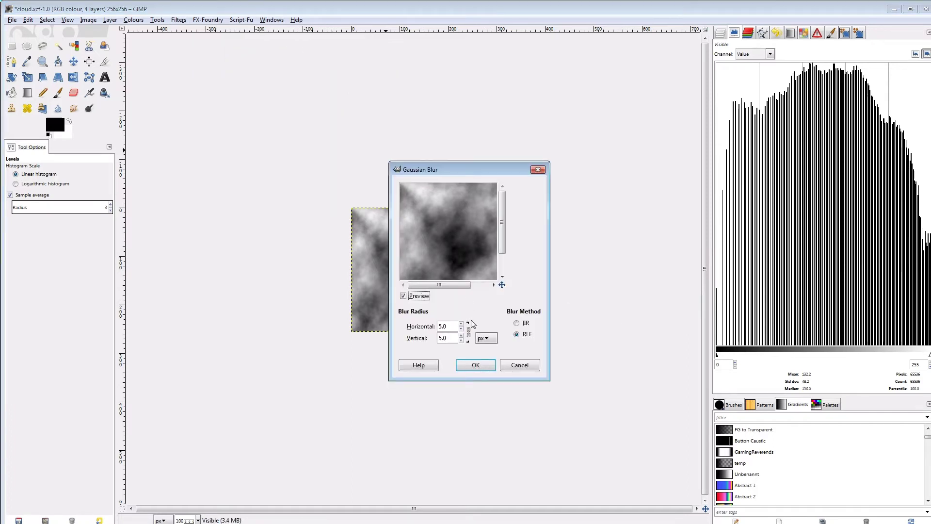
click(470, 365)
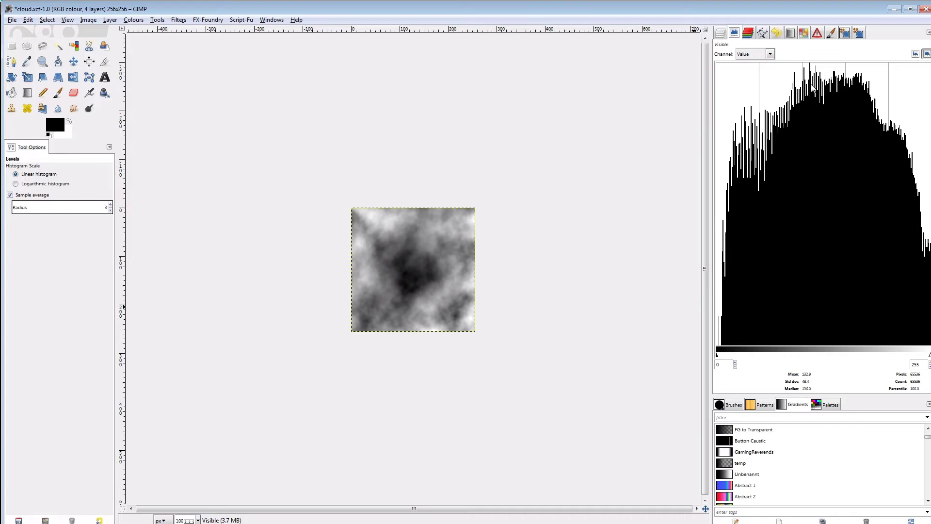
click(11, 20)
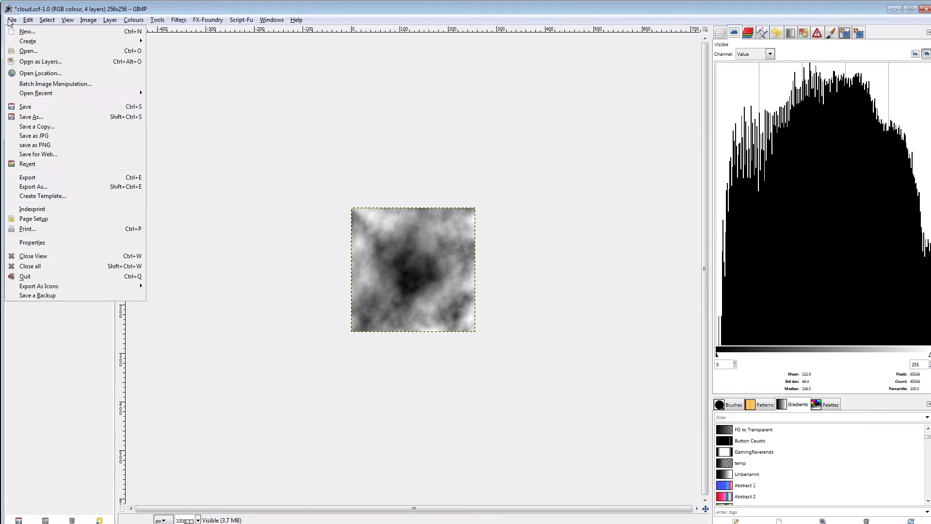
- Begin exporting the clouds mask under a name starting 'spr_mask_'
click(36, 187)
text(spr_mask_)
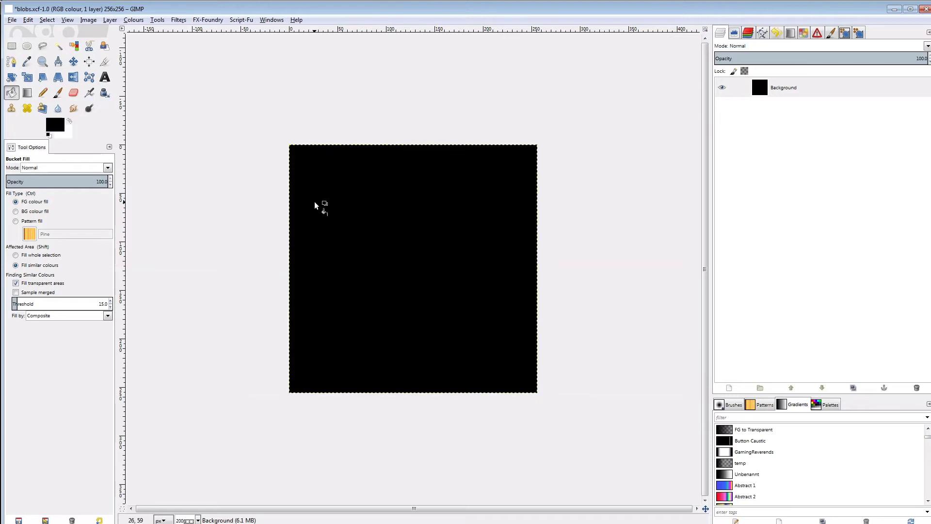
- With a white Paintbrush, Hardness 025, 45.5 opacity, size ~219, dab blobs at upper left and bottom
click(57, 93)
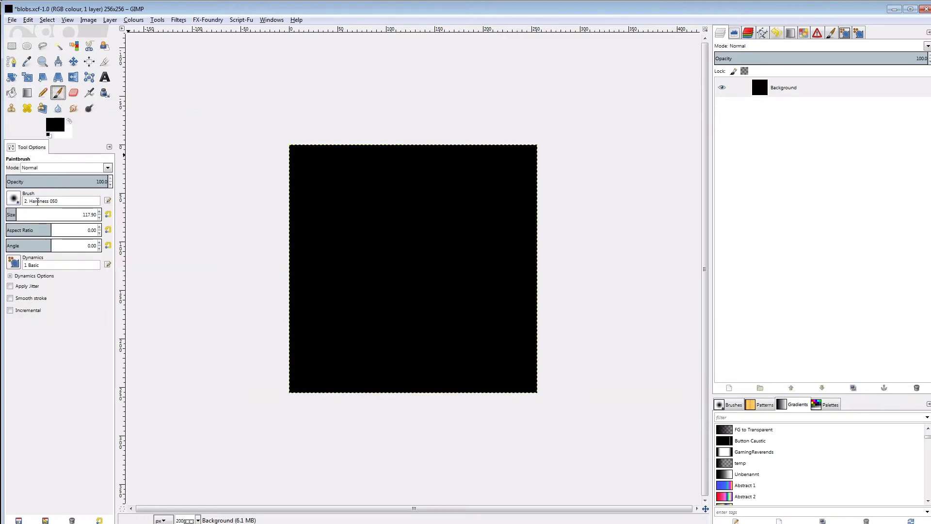
click(14, 198)
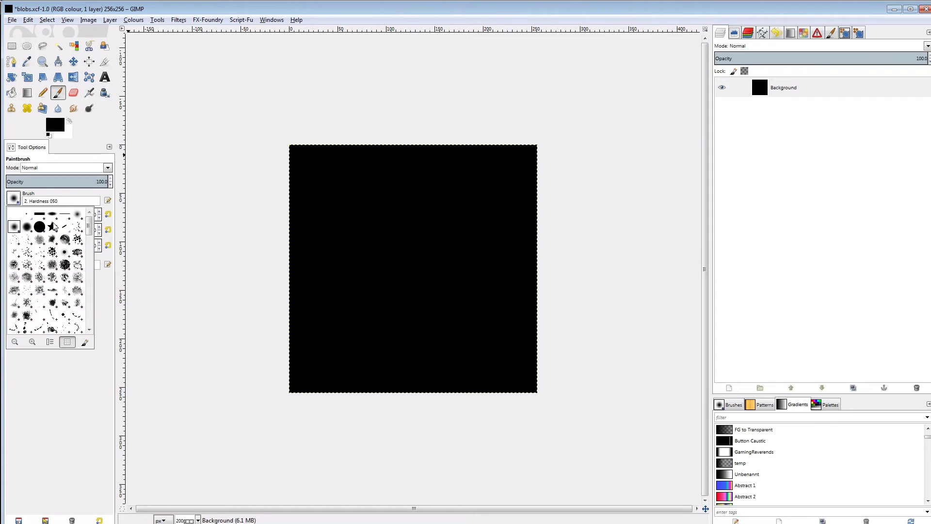
click(77, 215)
click(53, 181)
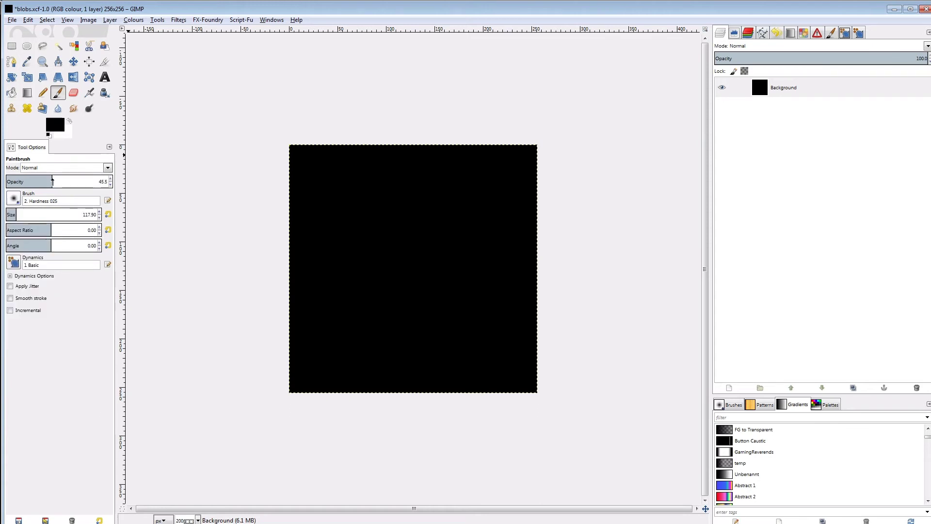
click(31, 215)
click(27, 215)
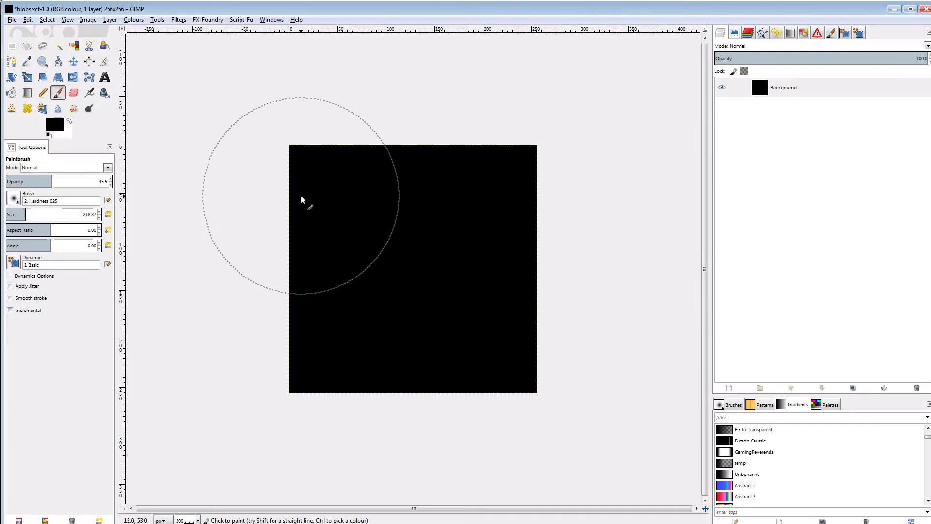
click(71, 121)
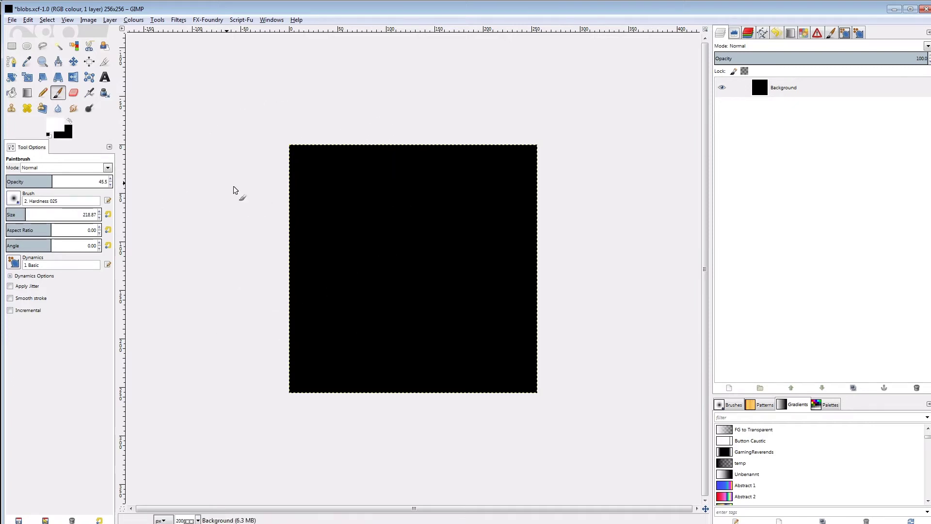
click(311, 213)
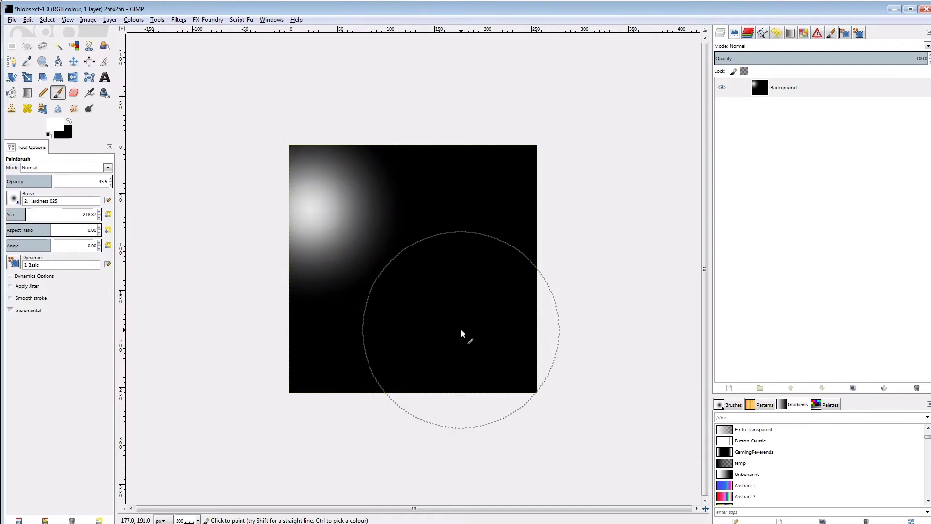
click(434, 397)
- At brush size ~166, paint and re-brighten blobs on the right side and left of centre
drag(28, 214, 21, 214)
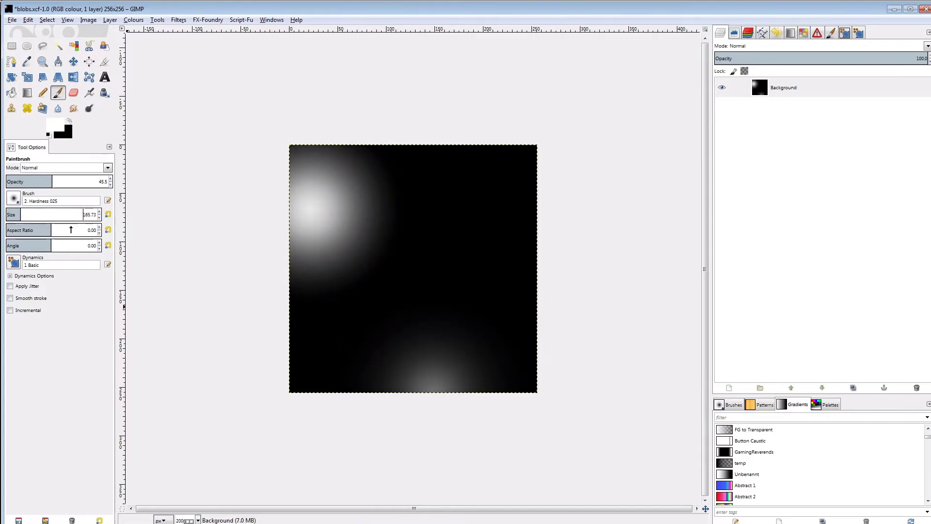
click(487, 255)
click(487, 254)
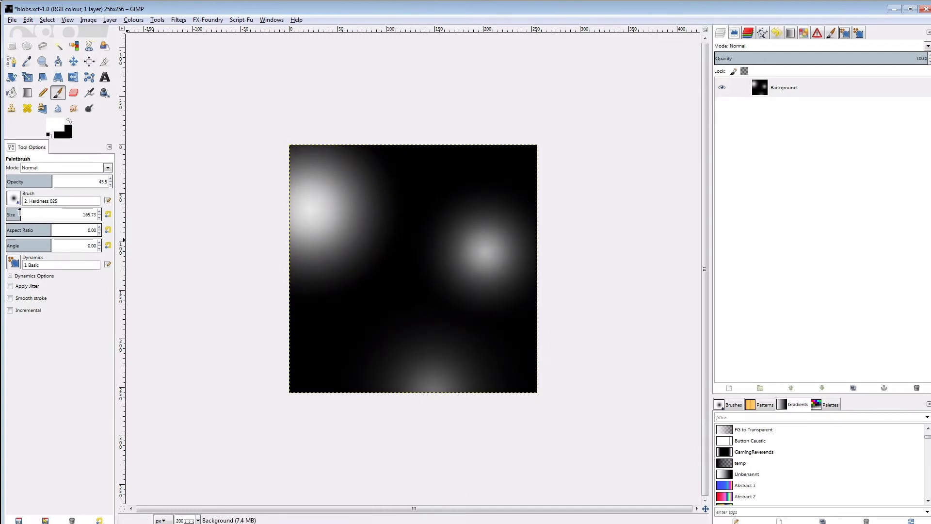
click(370, 296)
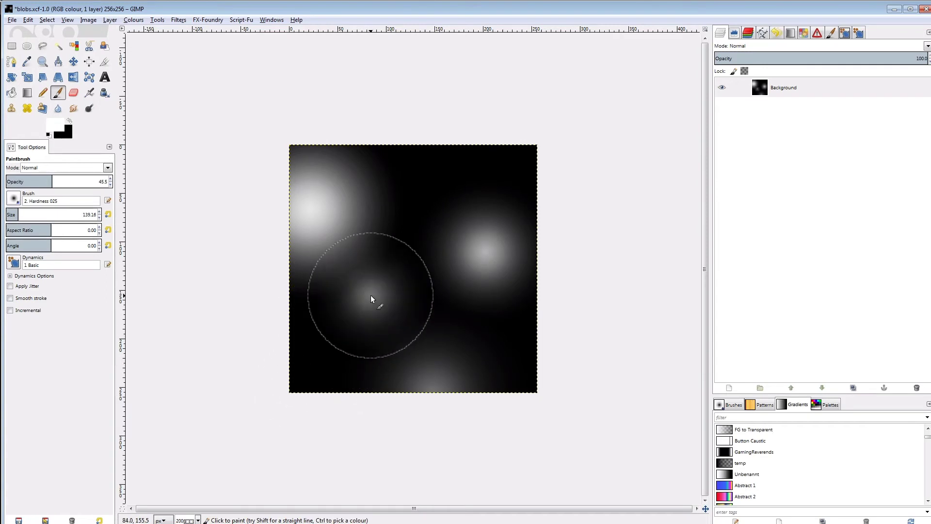
click(370, 296)
- With the Hardness 050 brush at size ~91, paint blobs at the top, upper middle and lower right
click(13, 198)
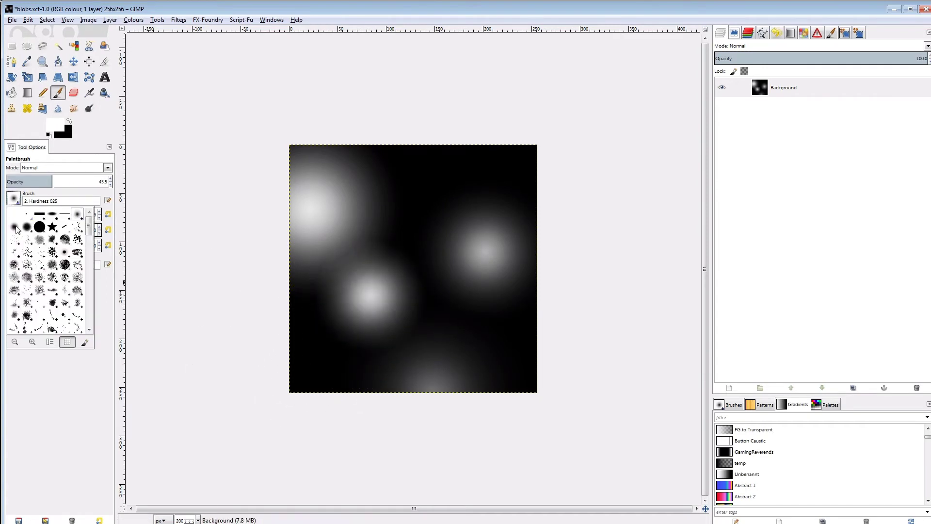
click(14, 214)
click(14, 213)
click(455, 142)
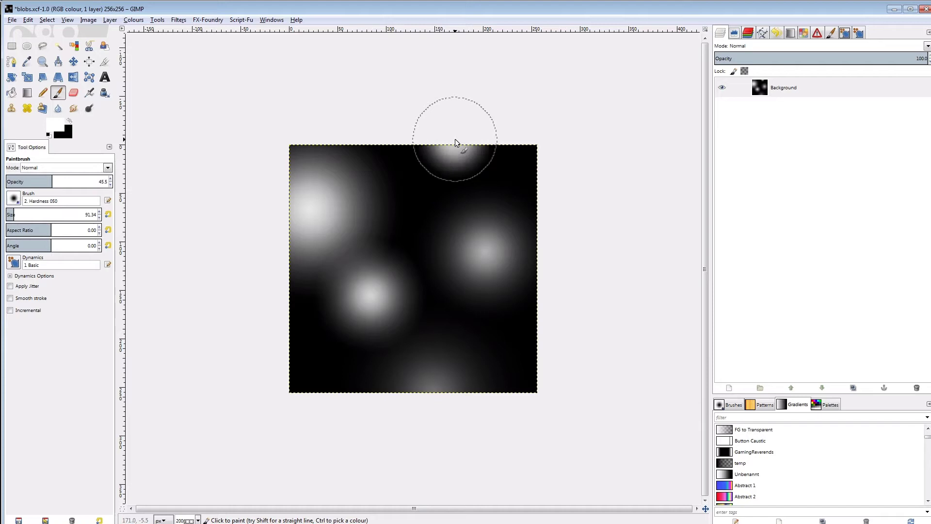
click(433, 231)
click(734, 32)
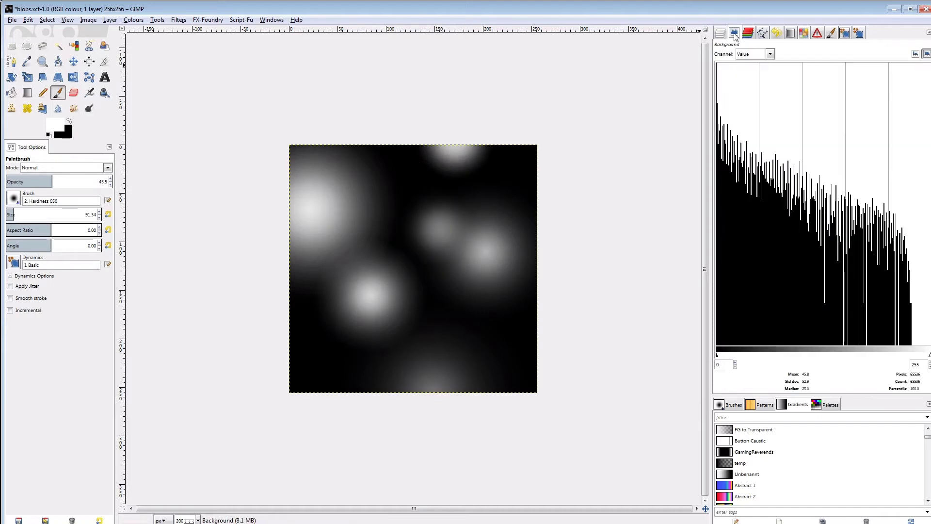
click(504, 320)
- Switch back to the Hardness 025 brush and paint small blobs at lower left, centre-left and upper right
click(13, 198)
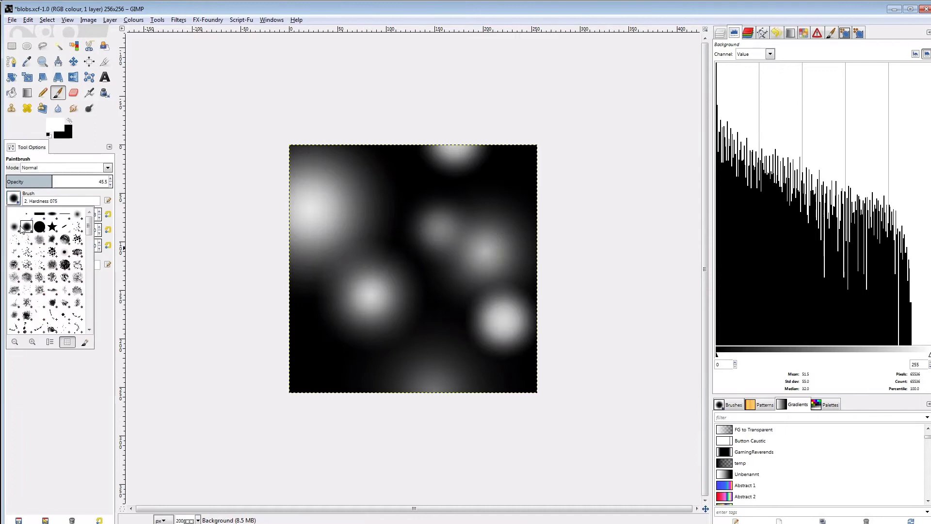
click(22, 231)
click(325, 358)
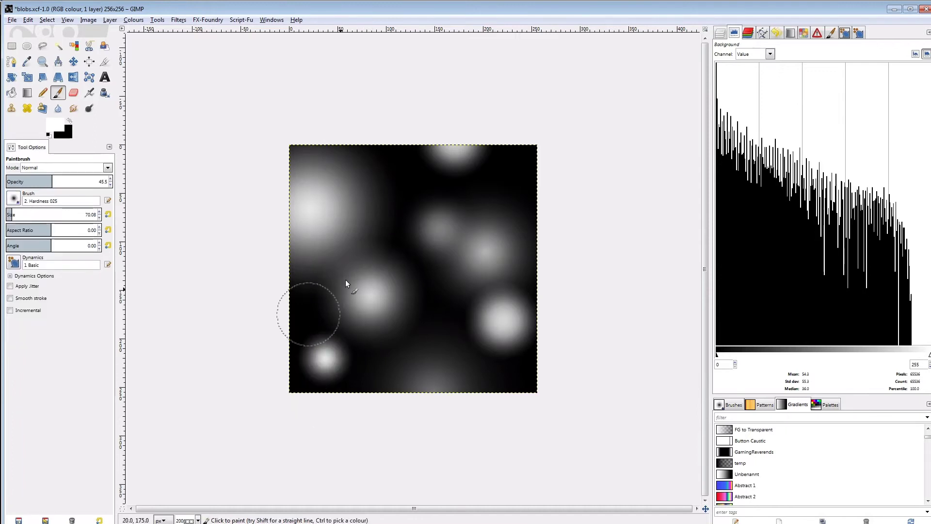
click(375, 240)
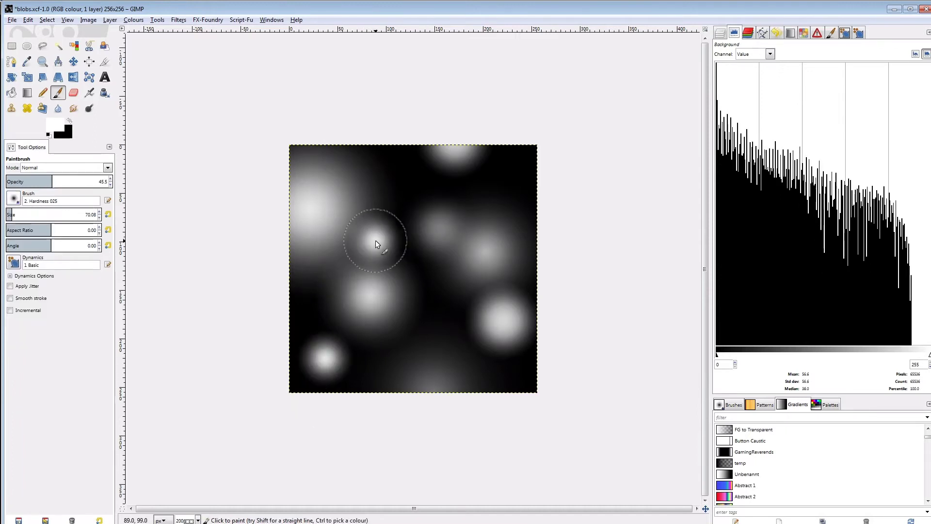
click(510, 184)
- Paint bright full-opacity blobs in the middle, a large 192 px centre blob, then a faint 29% touch
drag(59, 184, 194, 181)
click(425, 191)
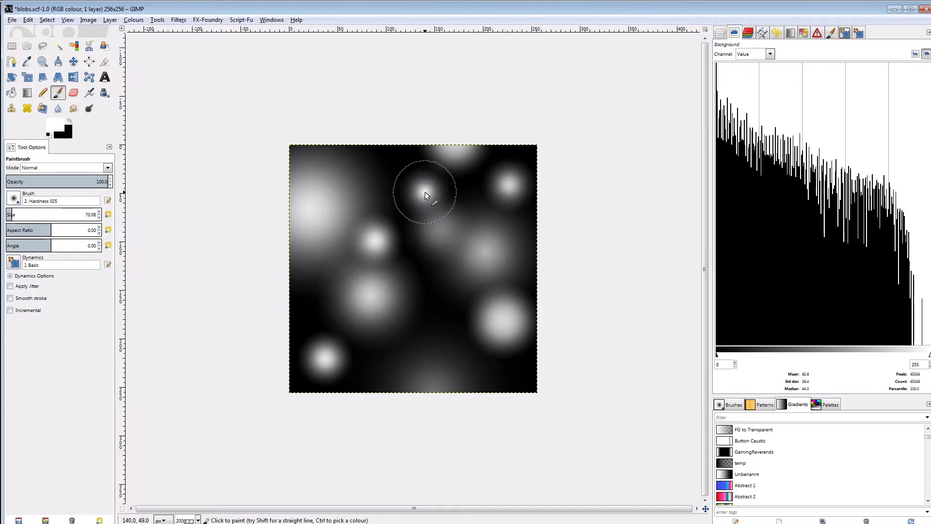
click(422, 191)
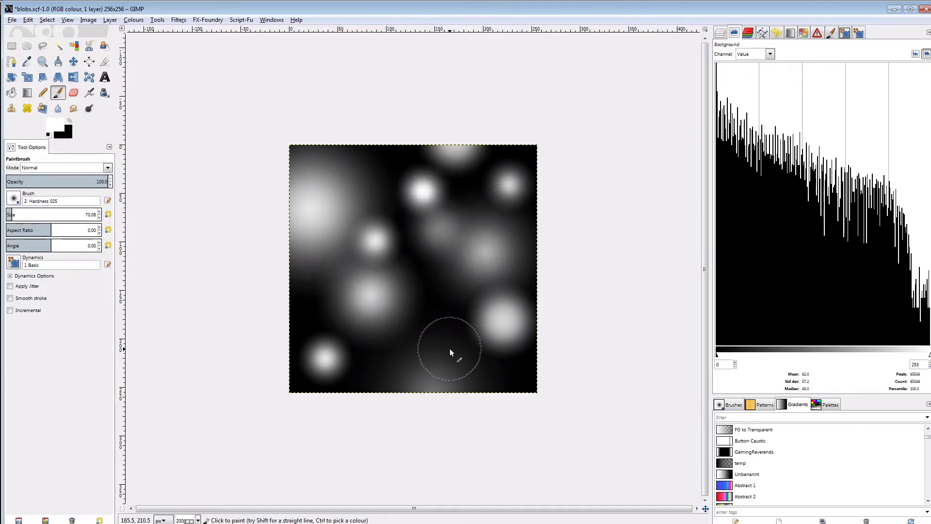
click(430, 314)
drag(14, 214, 22, 214)
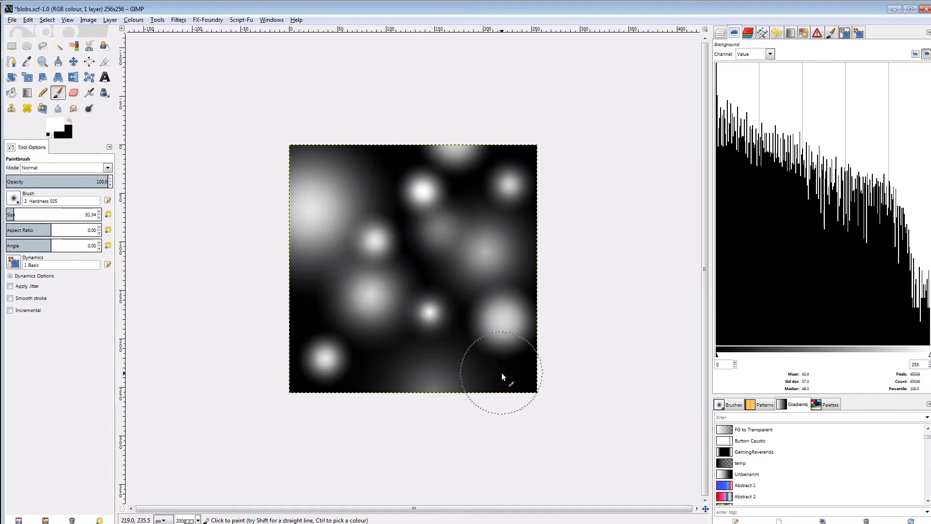
click(422, 268)
click(36, 178)
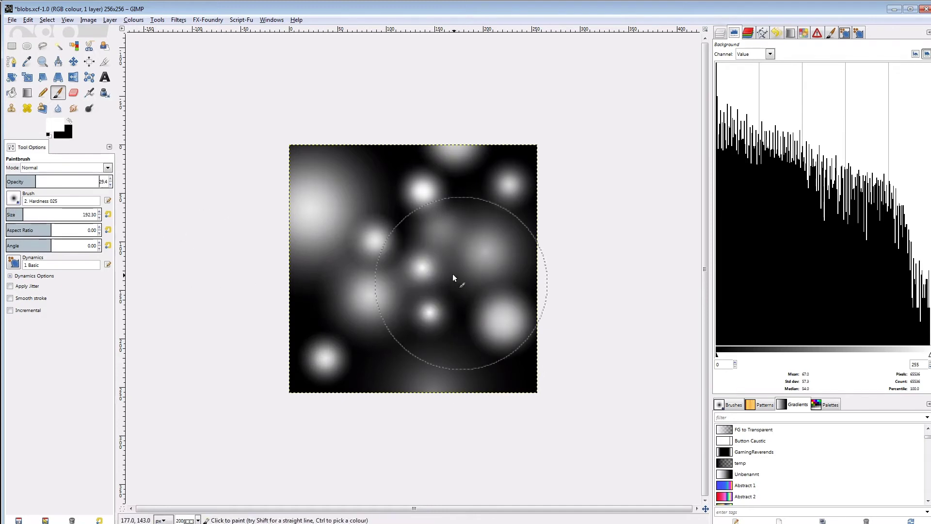
click(414, 296)
- Lightly brighten the left edge, then soften the blobs with a 35 px Gaussian Blur
click(282, 352)
key(ctrl+l)
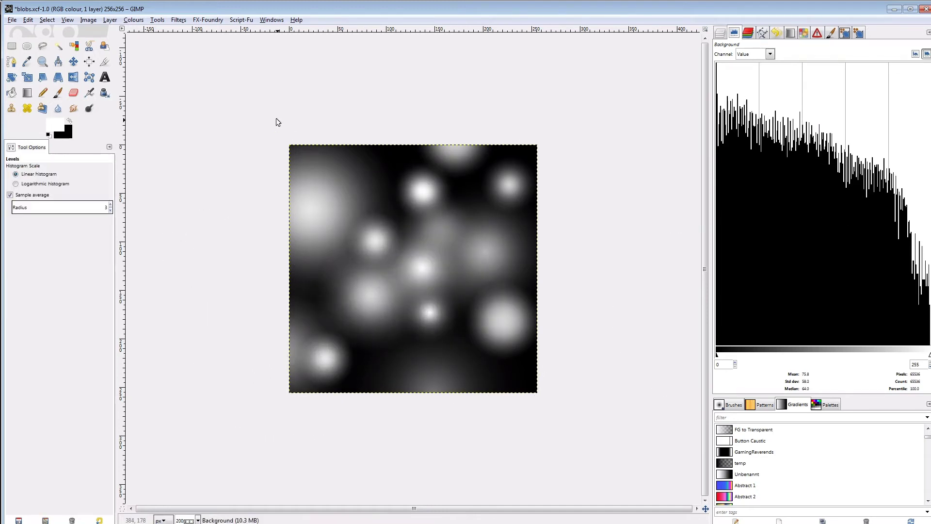
click(184, 21)
click(179, 21)
click(179, 20)
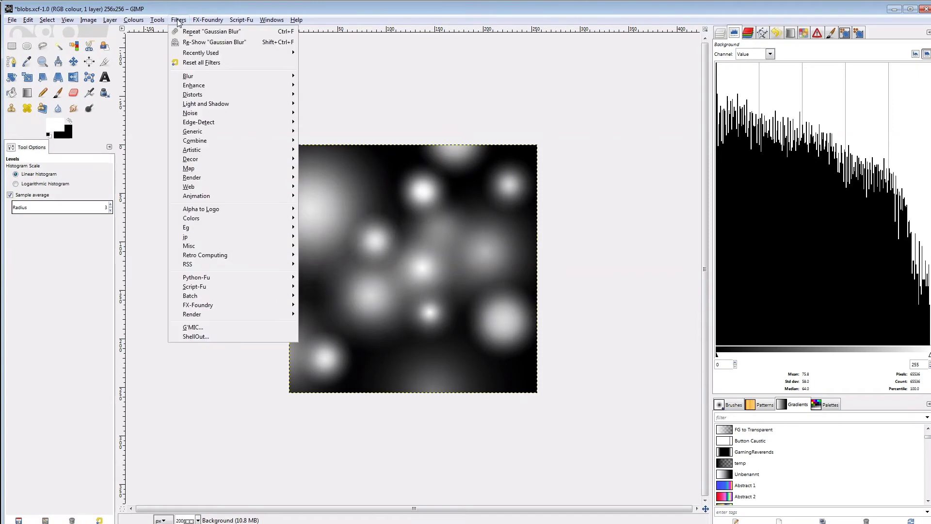
mouse_move(189, 76)
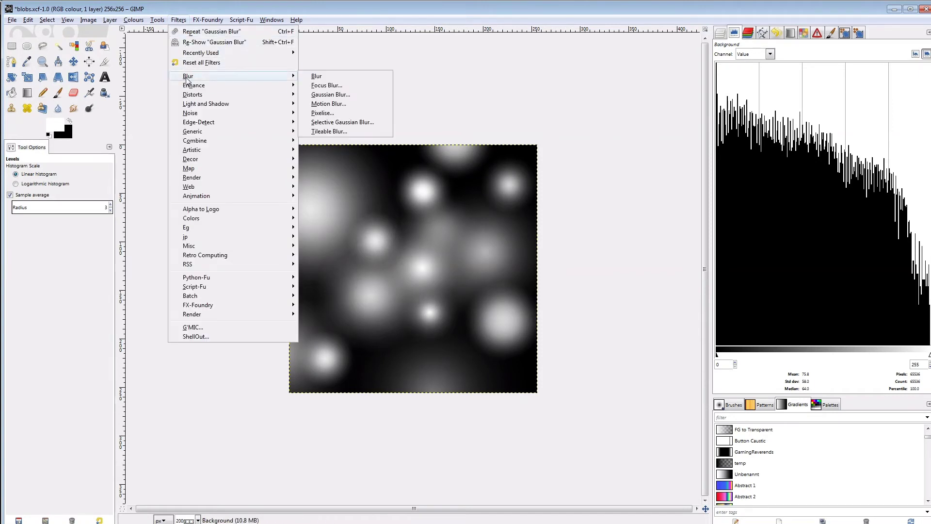
click(342, 95)
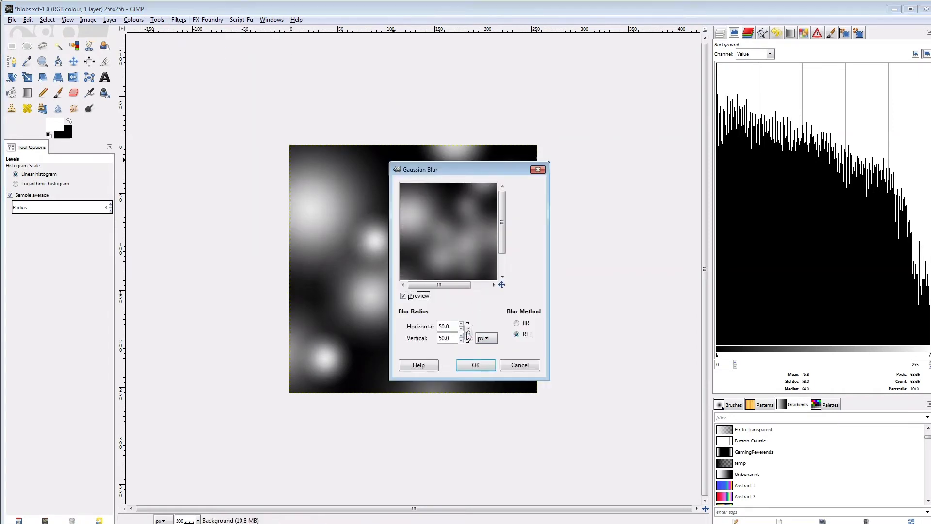
text(35)
key(Tab)
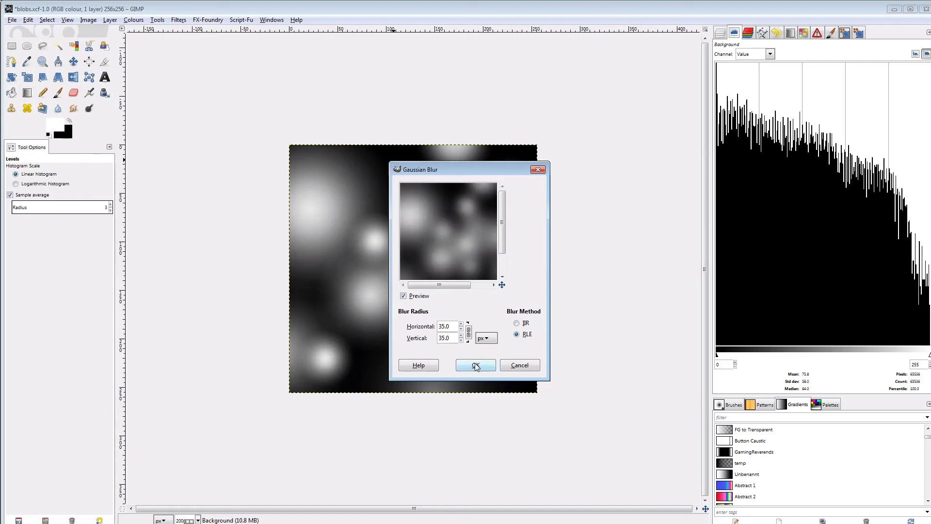
click(476, 365)
- Brighten the blobs with Levels, white point 212 and midtone gamma 1.30
click(135, 20)
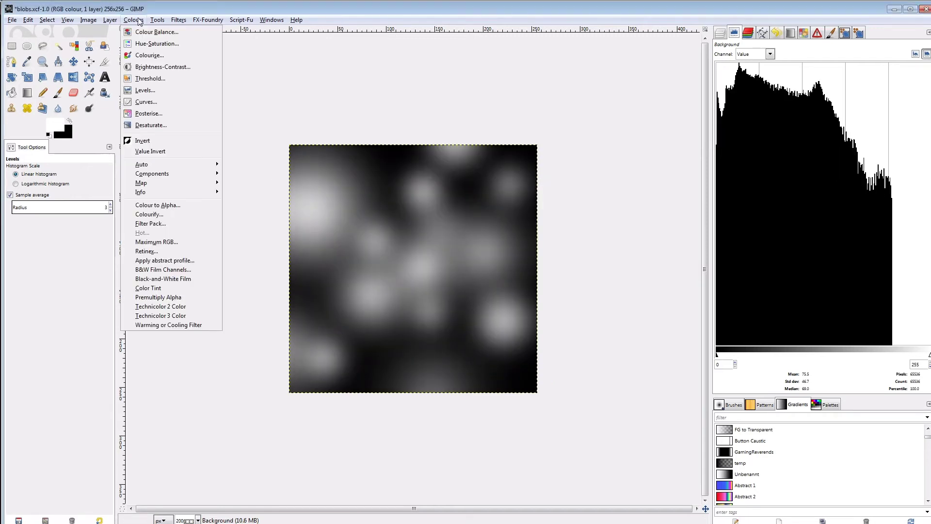
click(145, 94)
drag(679, 185, 650, 184)
mouse_move(580, 185)
mouse_down()
mouse_move(588, 187)
mouse_move(572, 187)
mouse_up()
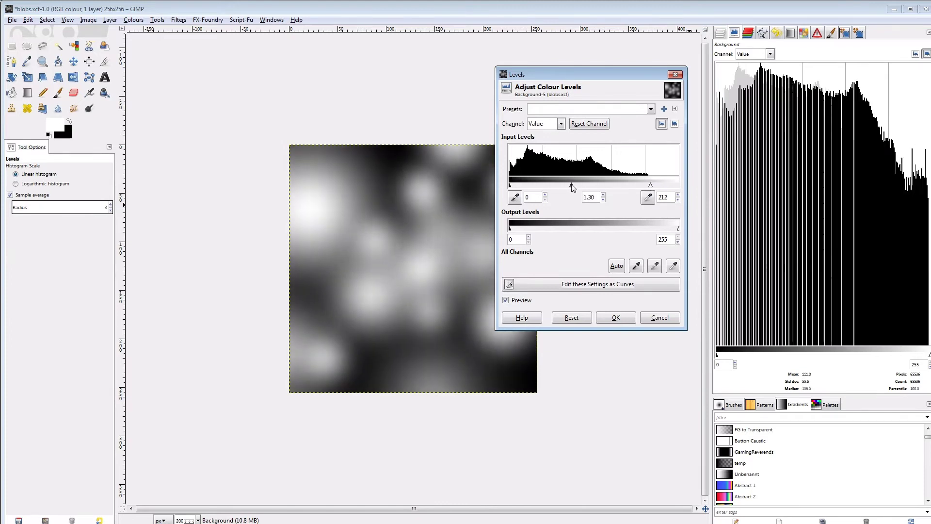
click(616, 317)
- Reapply the same Gaussian Blur a second time using Re-Show Gaussian Blur
click(178, 19)
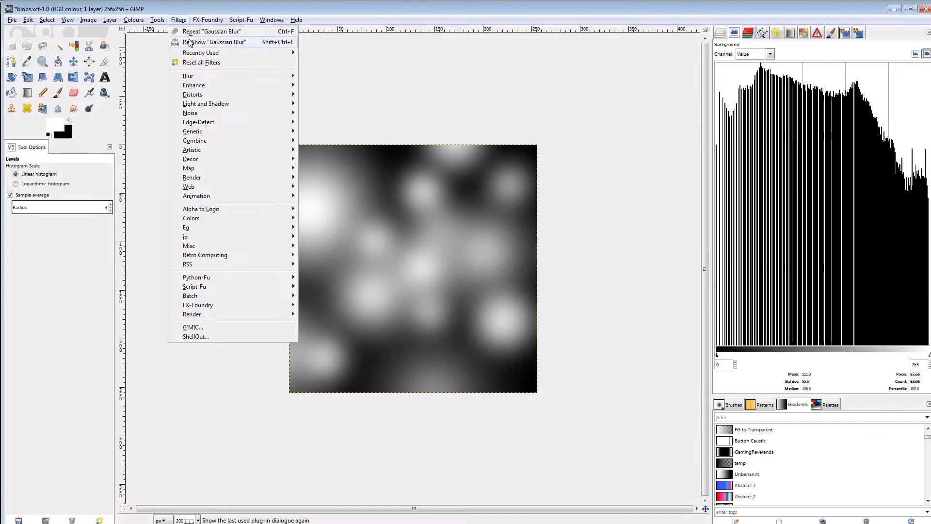
click(194, 42)
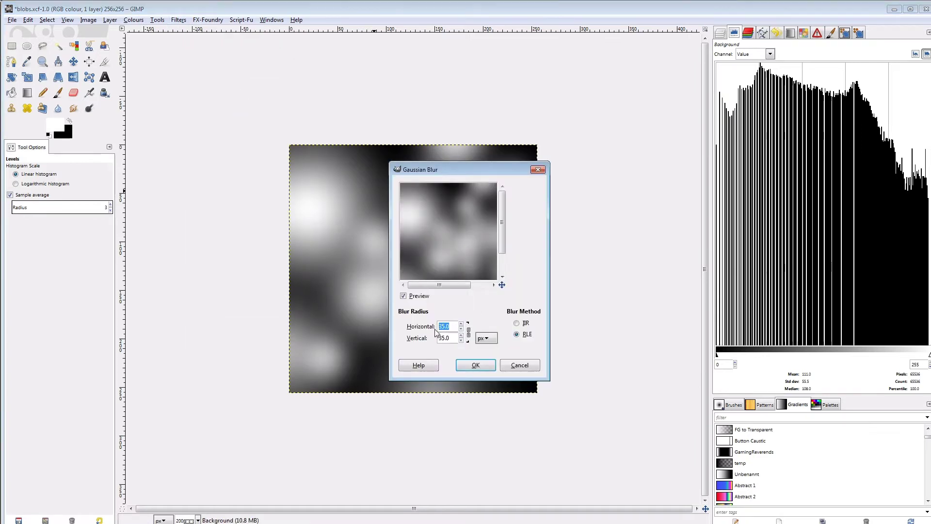
click(476, 364)
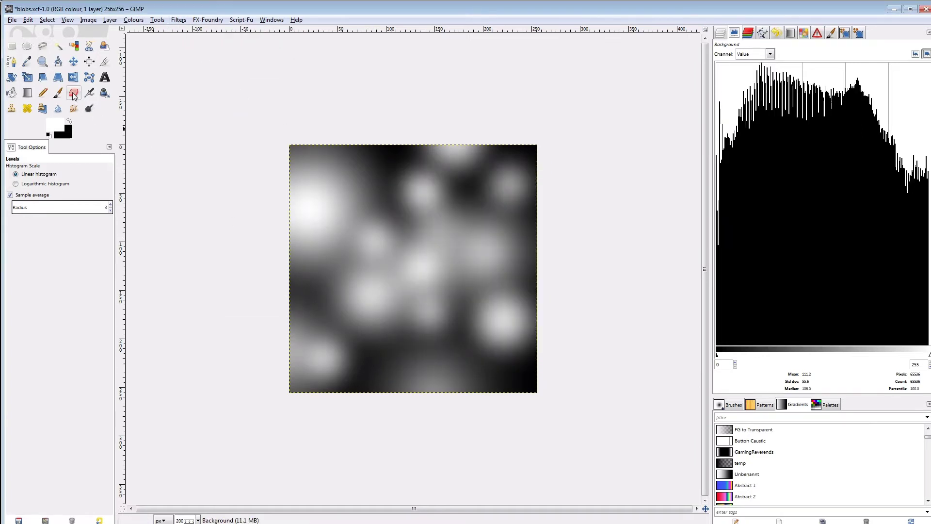
click(12, 20)
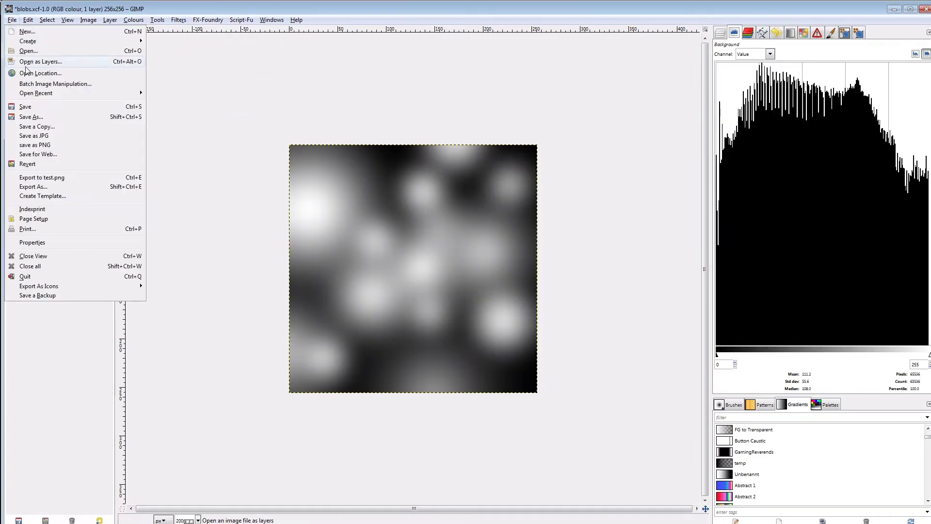
- Begin exporting the blob texture as a PNG, entering a name starting 'sp'
click(47, 187)
text(sp)
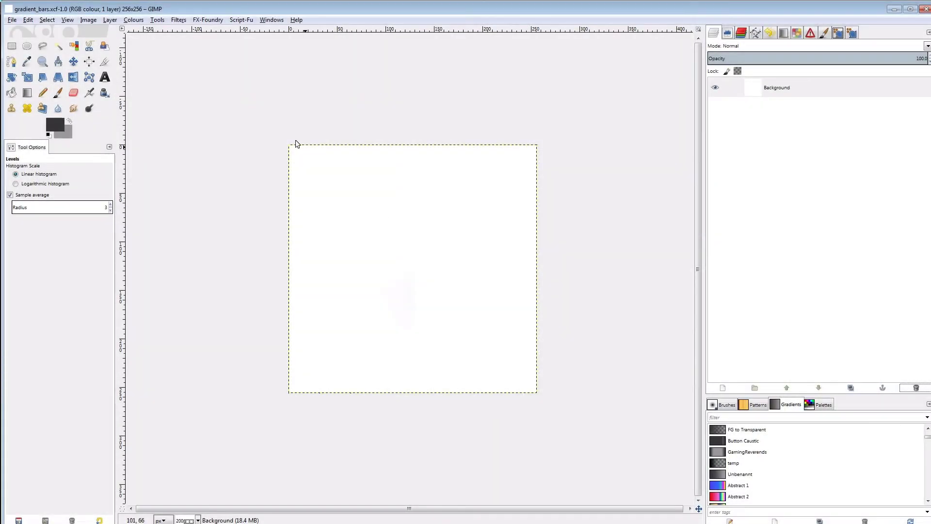
- Set the image grid spacing to 32 px in Configure Grid
click(90, 23)
click(114, 197)
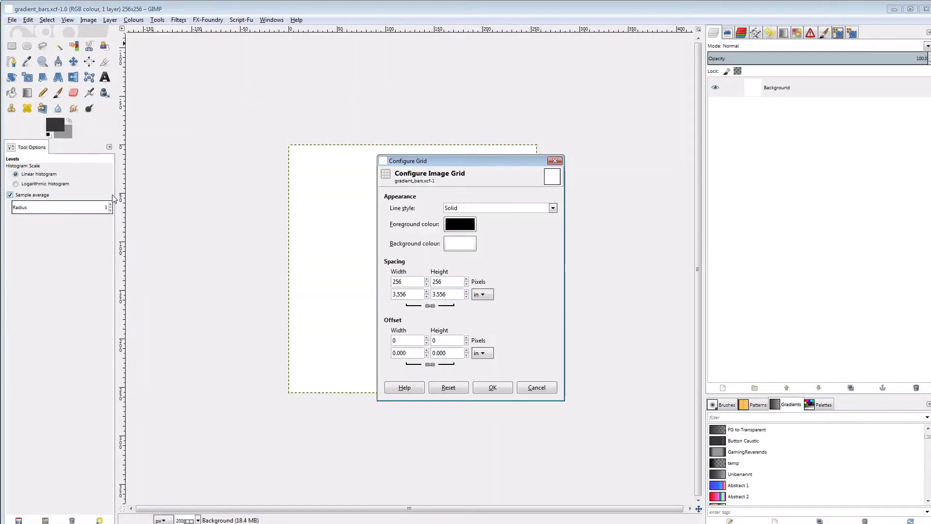
double_click(391, 282)
text(32)
key(Tab)
click(492, 388)
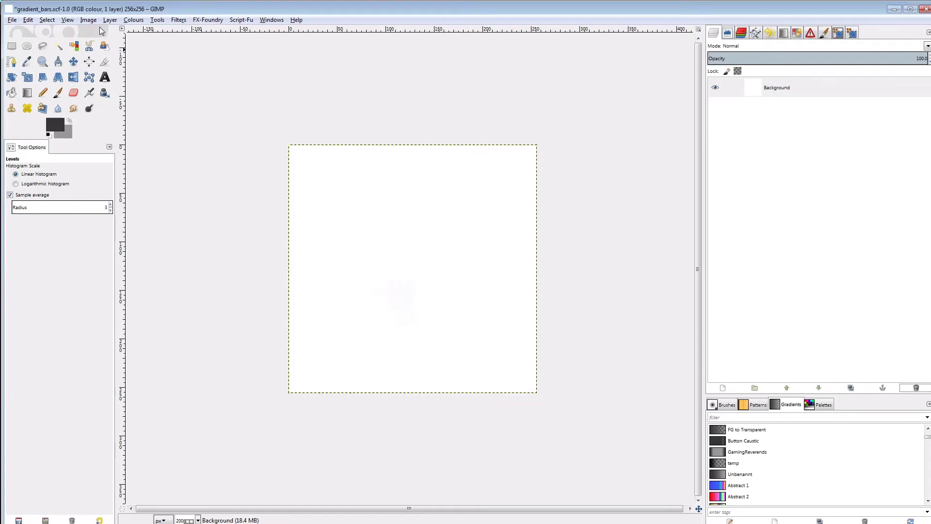
- Show the grid, enable Snap to Grid and Snap to Canvas Edges, and start a new layer
click(67, 20)
click(90, 147)
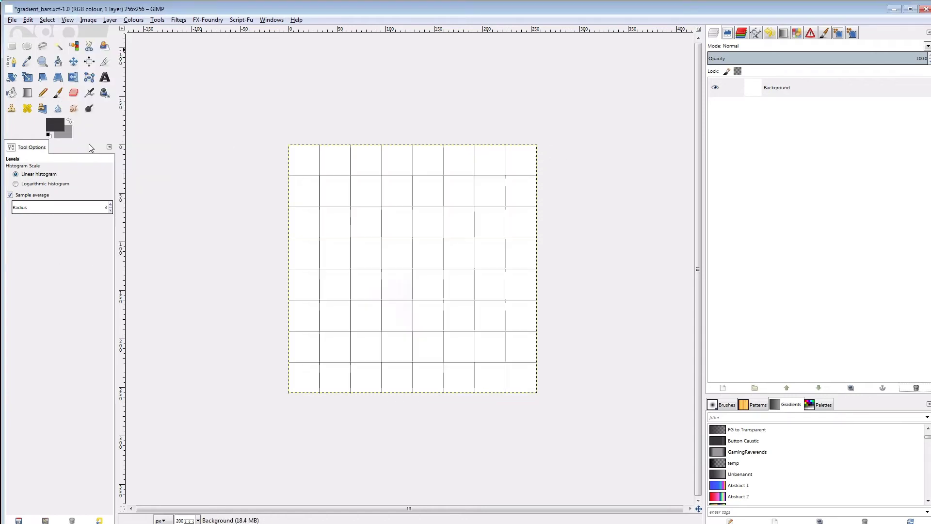
click(67, 20)
click(89, 182)
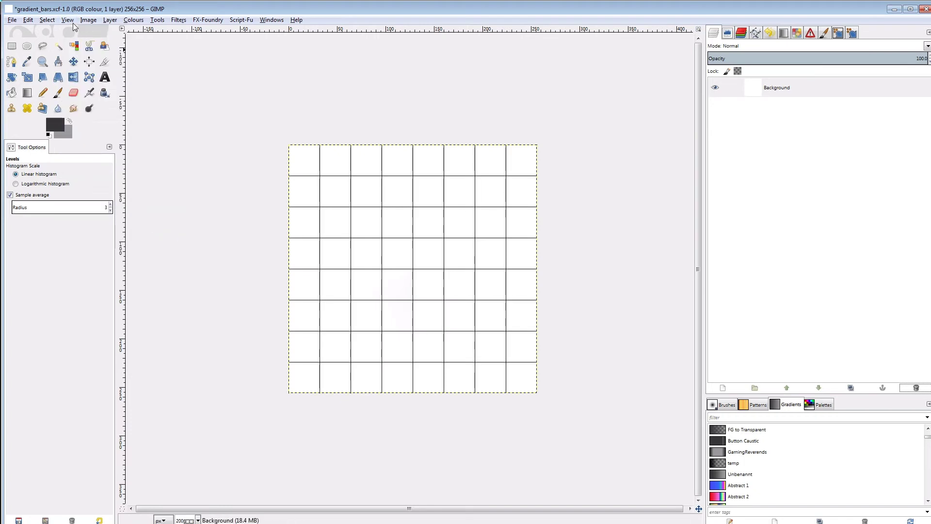
click(68, 20)
click(95, 193)
click(723, 388)
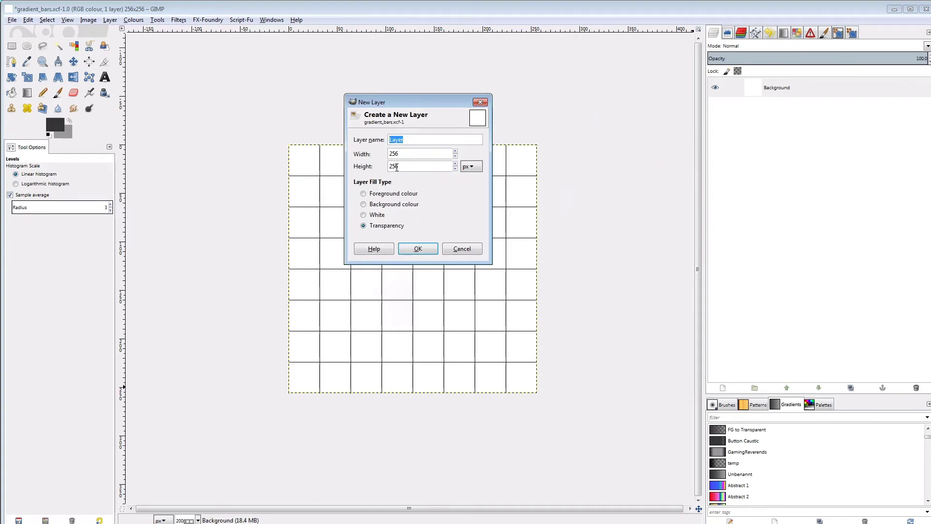
- Create the new transparent layer and bucket-fill the top grid row with mid grey
text(32)
click(419, 249)
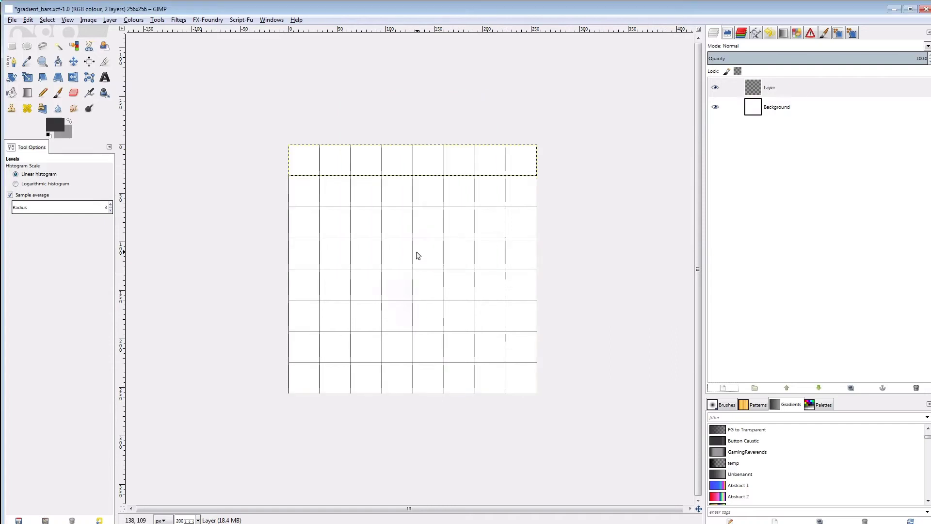
click(62, 128)
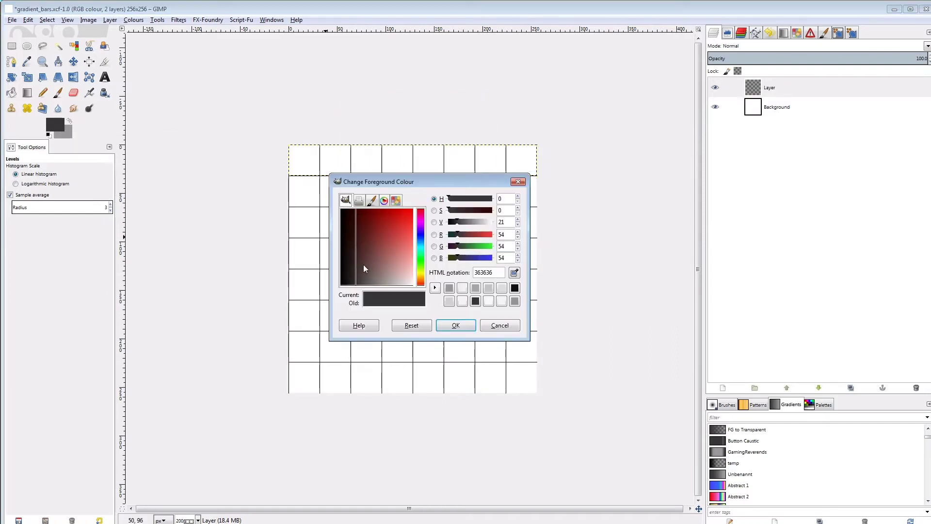
drag(365, 268, 384, 304)
click(455, 325)
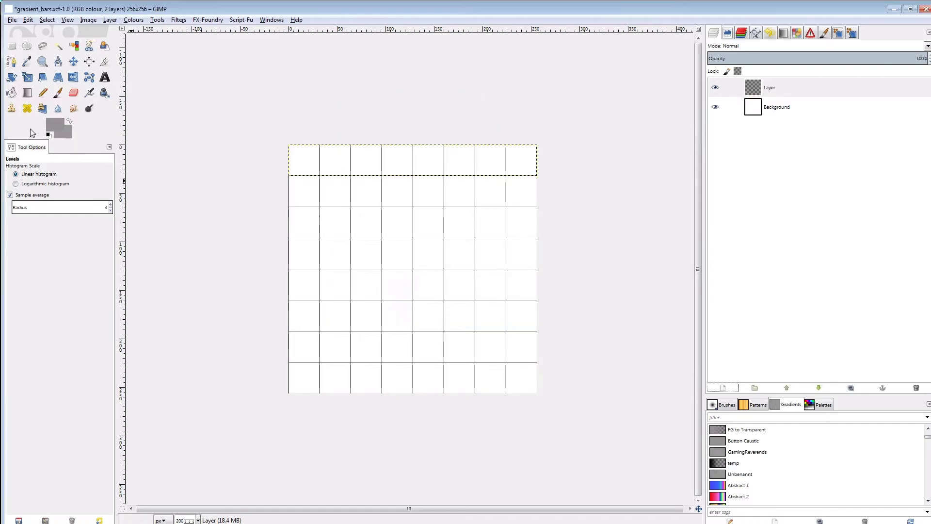
click(17, 96)
click(452, 164)
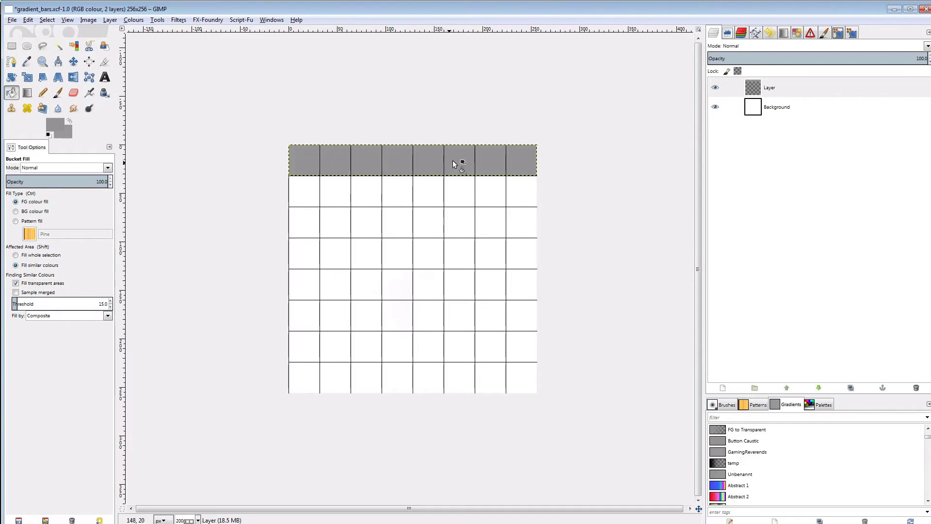
- Duplicate the grey bar layer six times
right_click(781, 88)
click(795, 141)
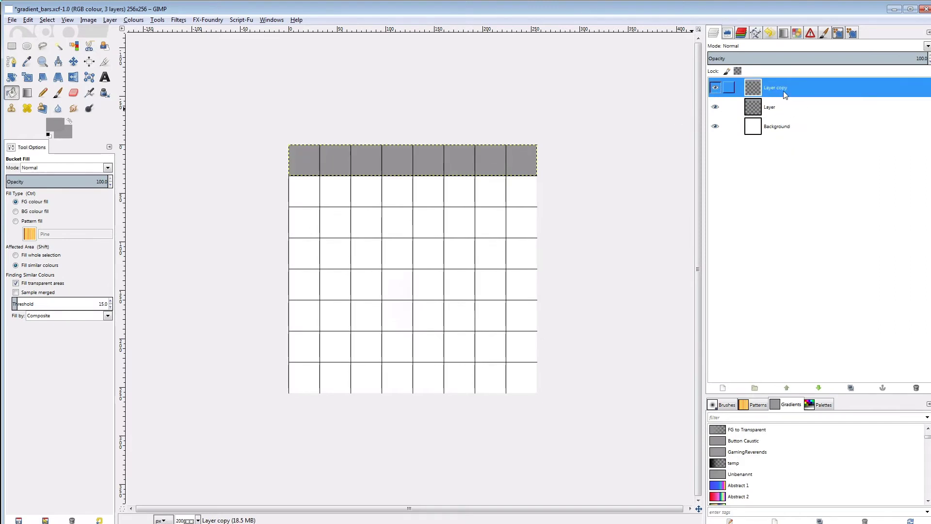
right_click(784, 91)
click(808, 141)
right_click(787, 91)
click(810, 141)
click(810, 141)
right_click(791, 89)
click(810, 140)
right_click(793, 90)
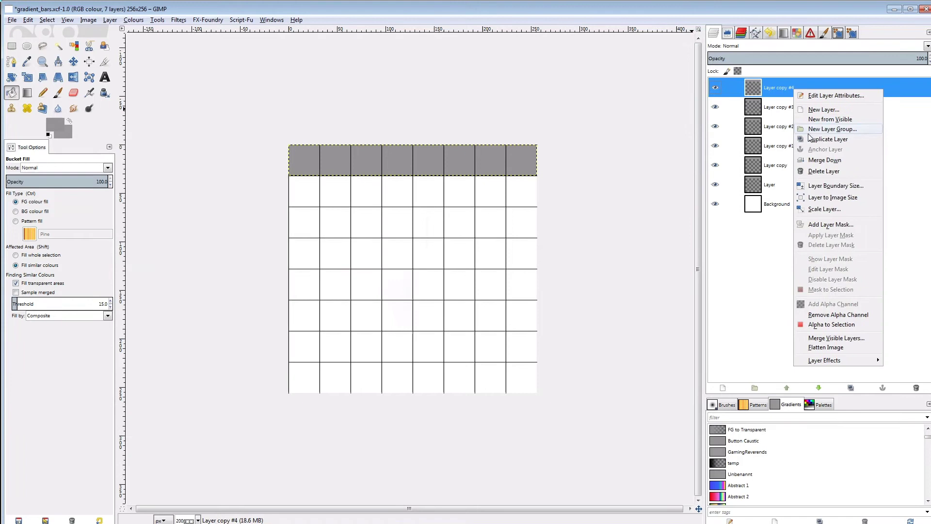
click(809, 139)
right_click(766, 89)
click(781, 140)
- Move the grey bar copies down into empty lower grid rows
click(73, 61)
drag(315, 164, 304, 289)
drag(306, 160, 306, 222)
drag(304, 160, 304, 192)
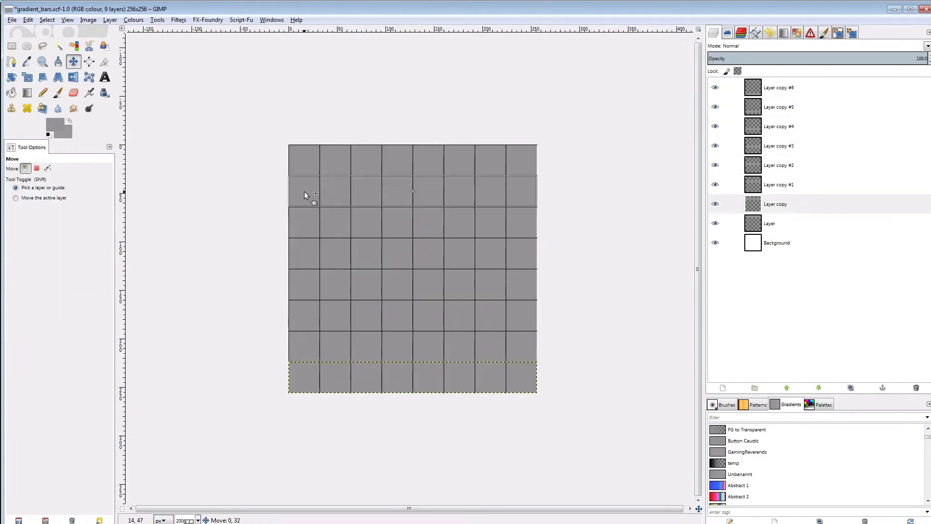
- With the Blend tool, set near-black foreground and grey background, then blend the top row
click(28, 92)
click(56, 124)
click(343, 281)
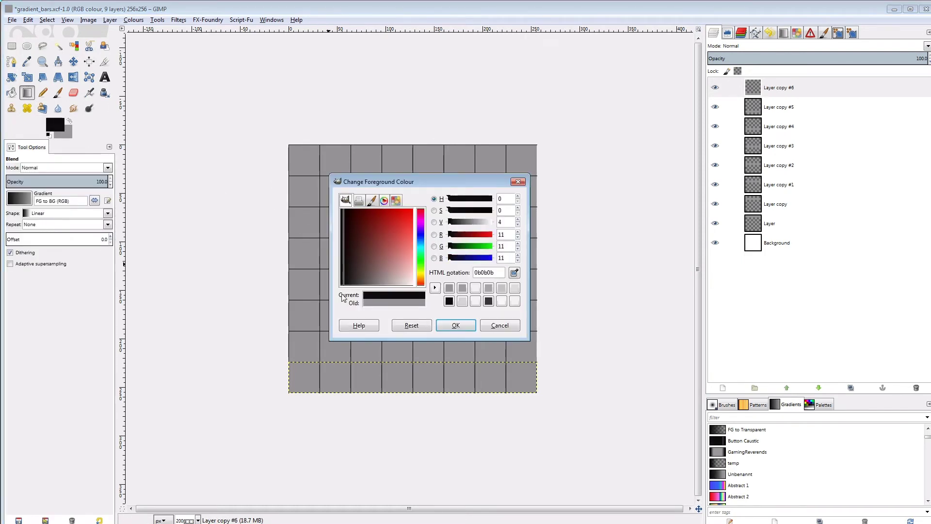
click(68, 133)
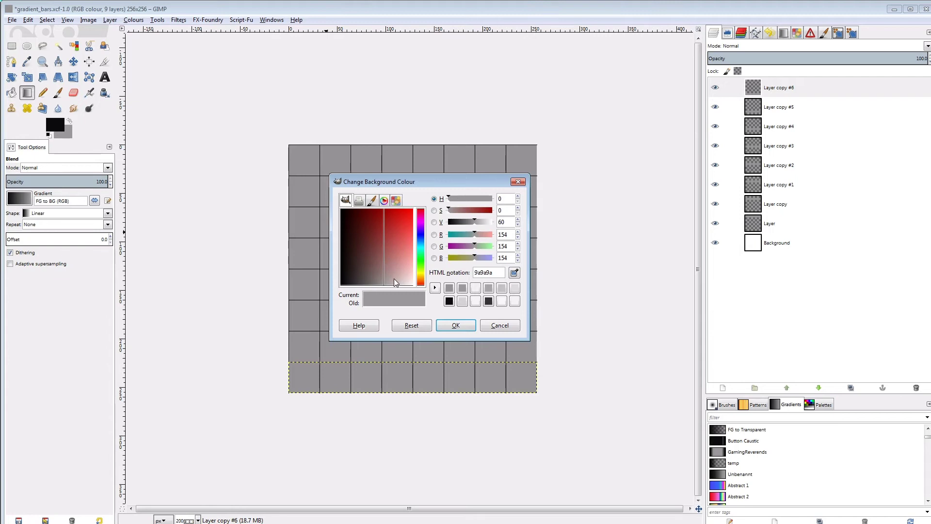
click(457, 326)
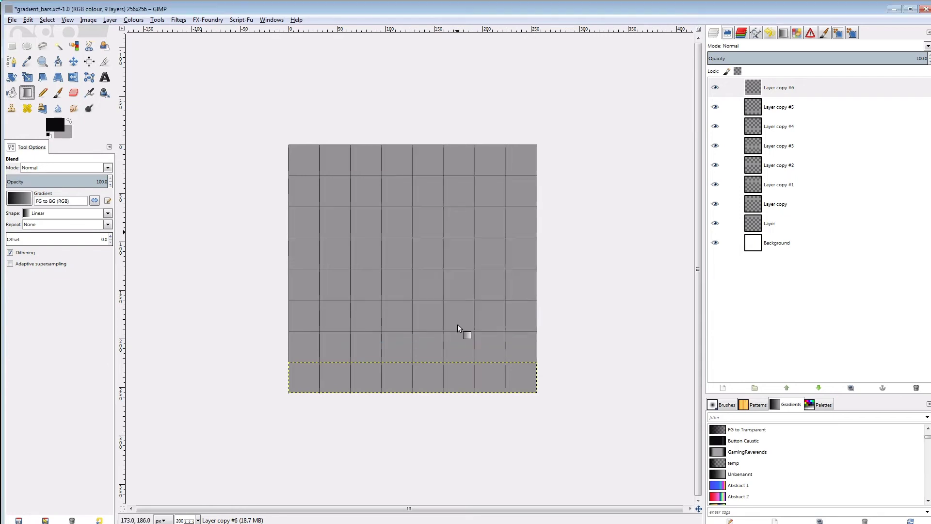
click(722, 223)
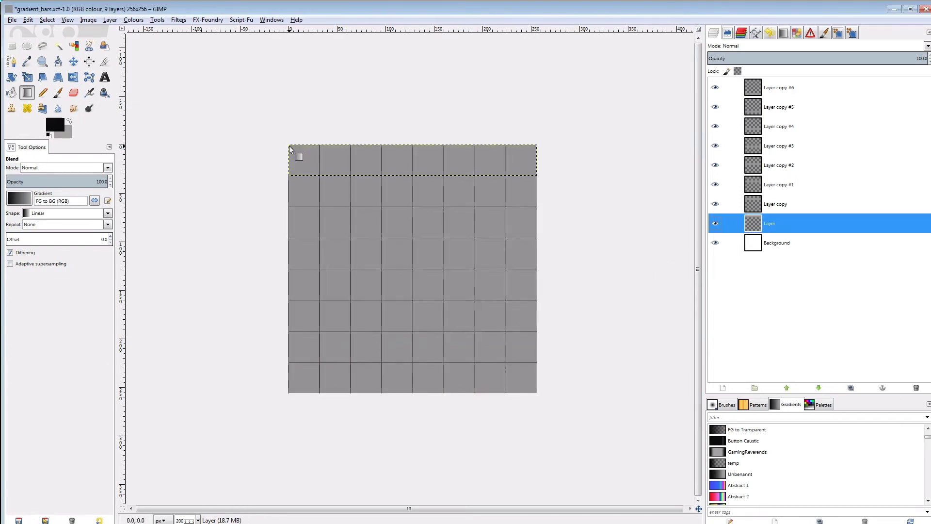
drag(289, 146, 537, 210)
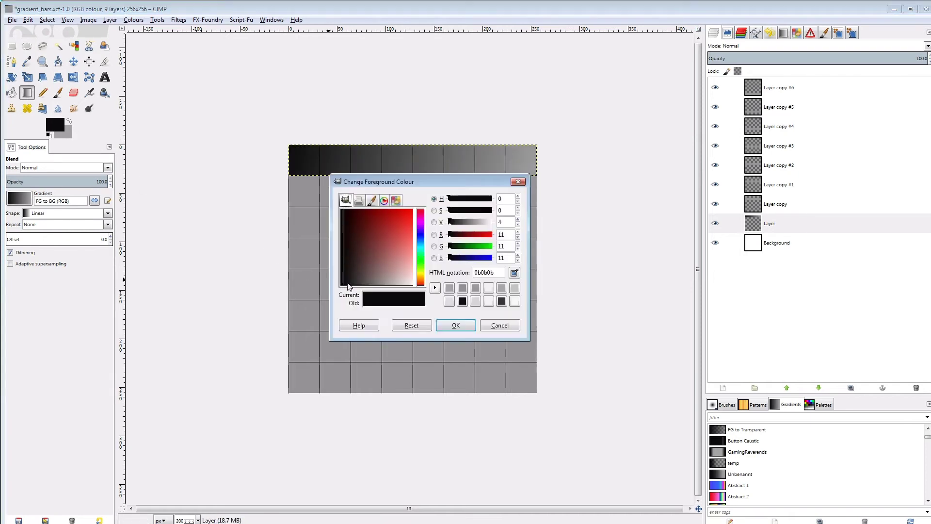
- Lighten the colours and draw dark-to-light gradients across rows 2 and 3
click(347, 287)
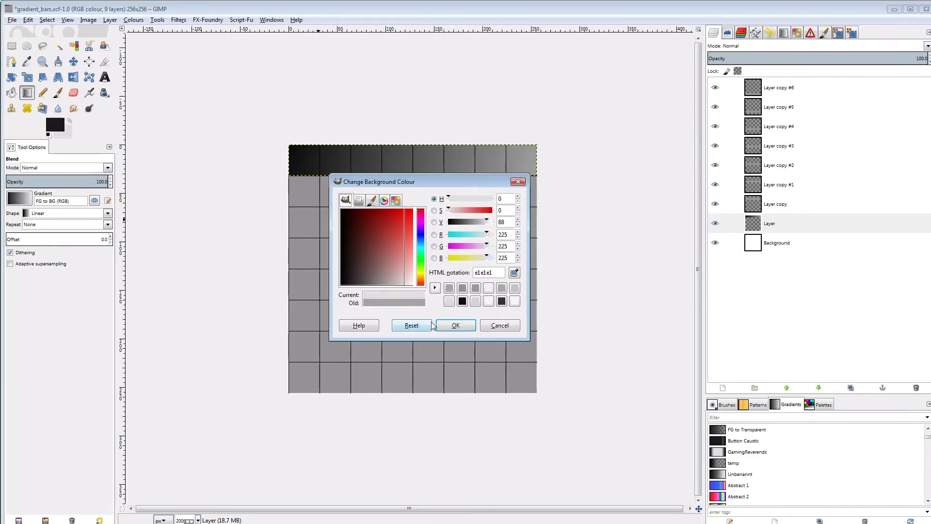
click(456, 325)
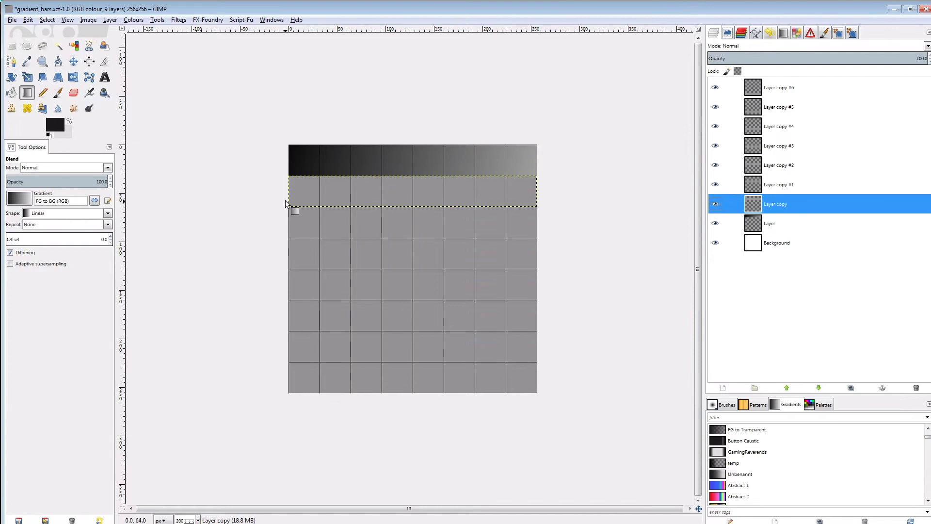
drag(288, 175, 538, 241)
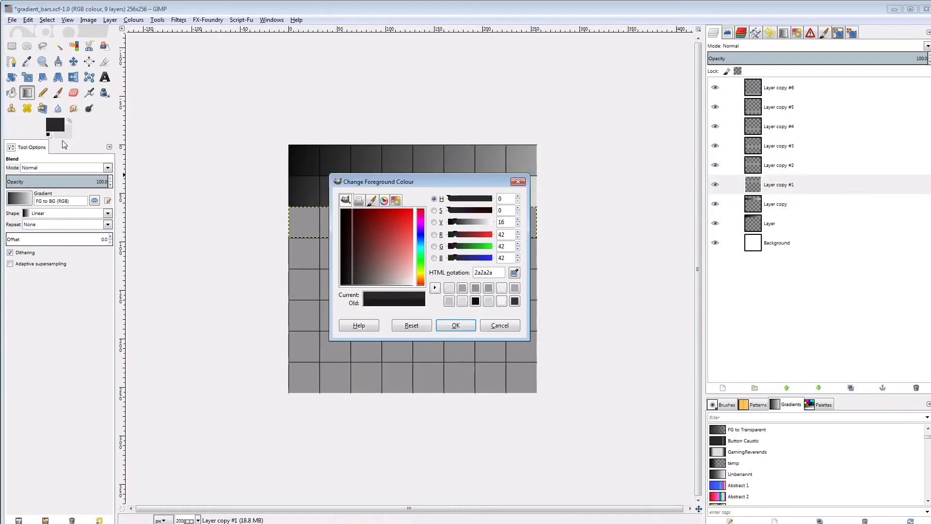
click(456, 325)
drag(289, 206, 539, 272)
drag(539, 272, 538, 272)
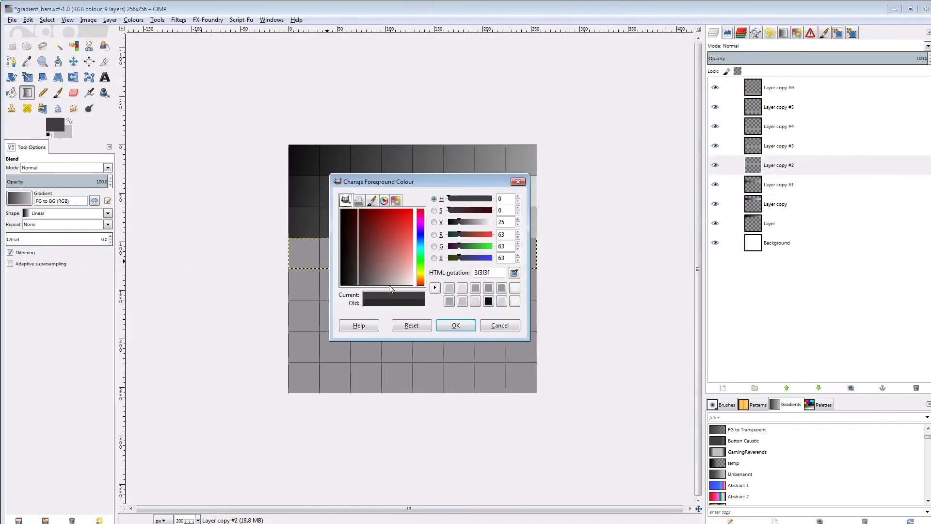
- Brighten the background colour and draw gradients across rows 4 and 5
click(390, 287)
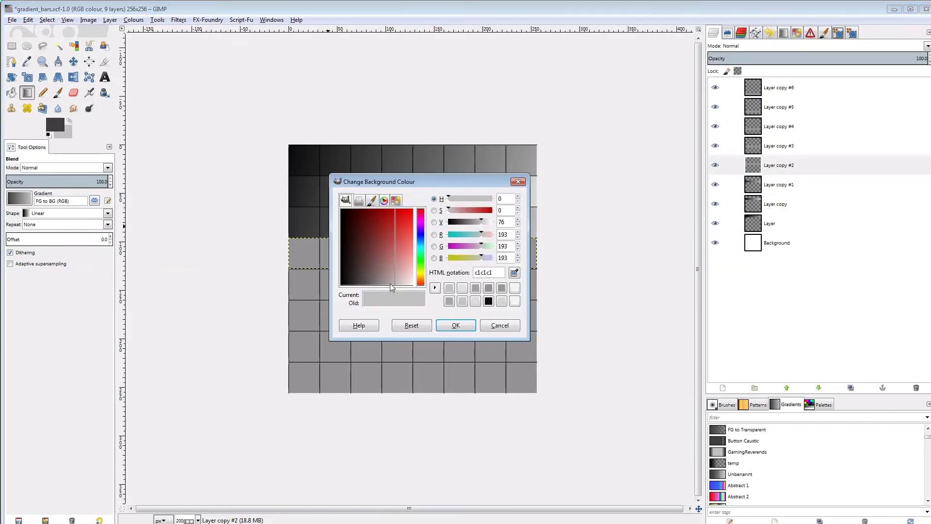
click(397, 288)
click(456, 325)
drag(288, 237, 535, 298)
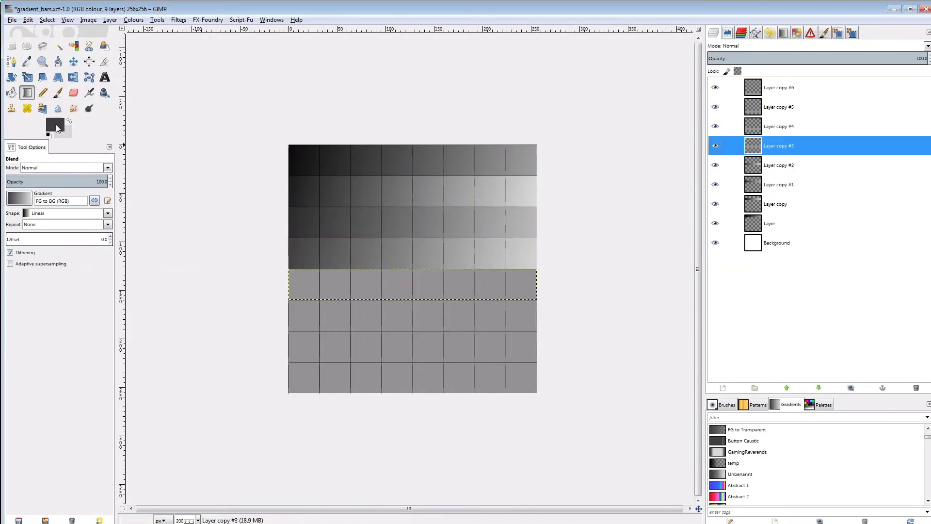
click(57, 127)
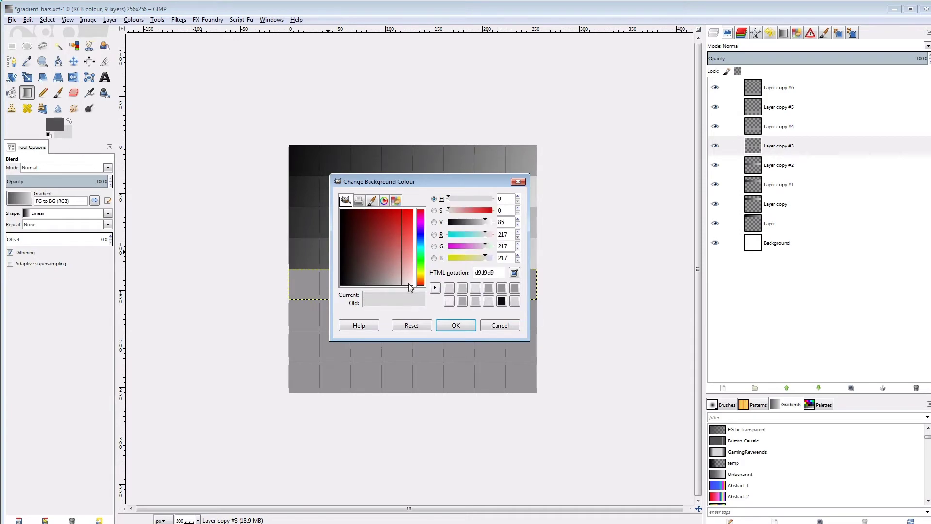
click(410, 285)
click(456, 325)
drag(287, 268, 536, 331)
drag(536, 329, 536, 330)
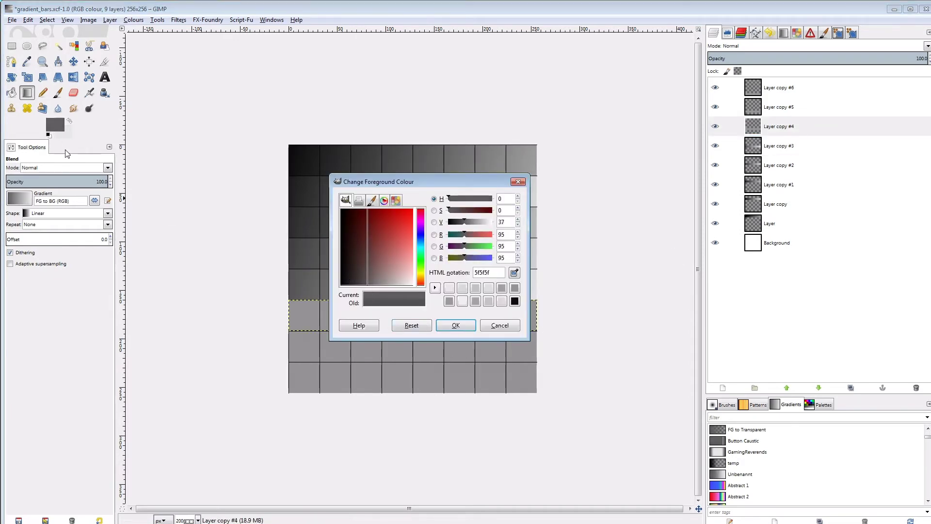
- Brighten the colours further and draw gradients across rows 6 and 7
click(398, 282)
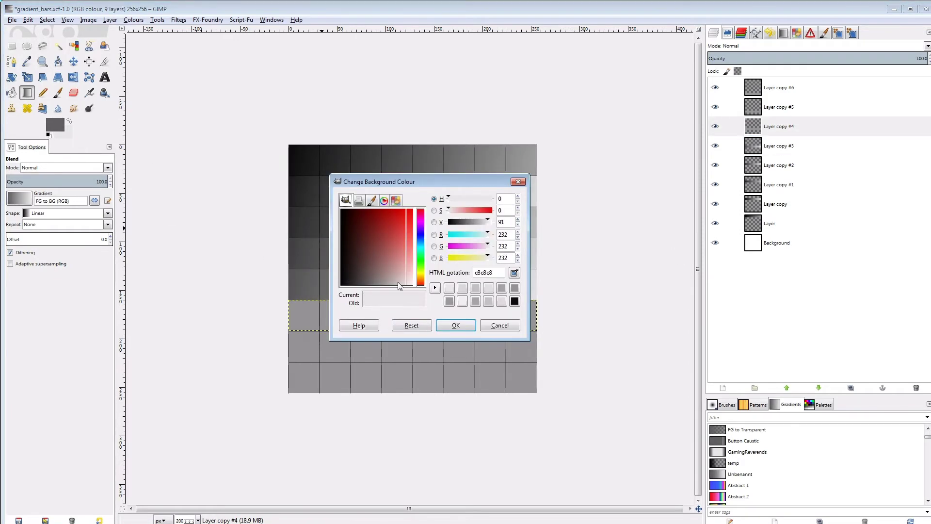
click(456, 325)
drag(429, 347, 536, 362)
key(Page_Up)
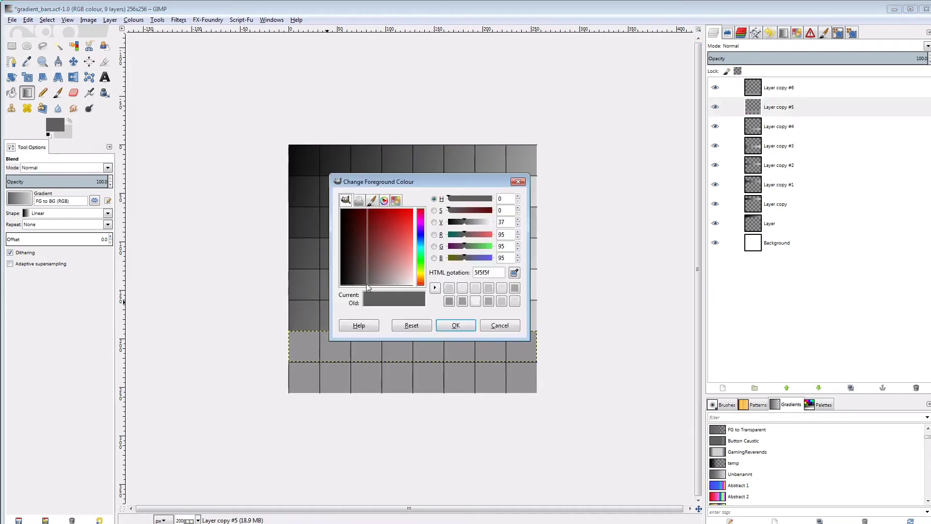
drag(383, 272, 372, 292)
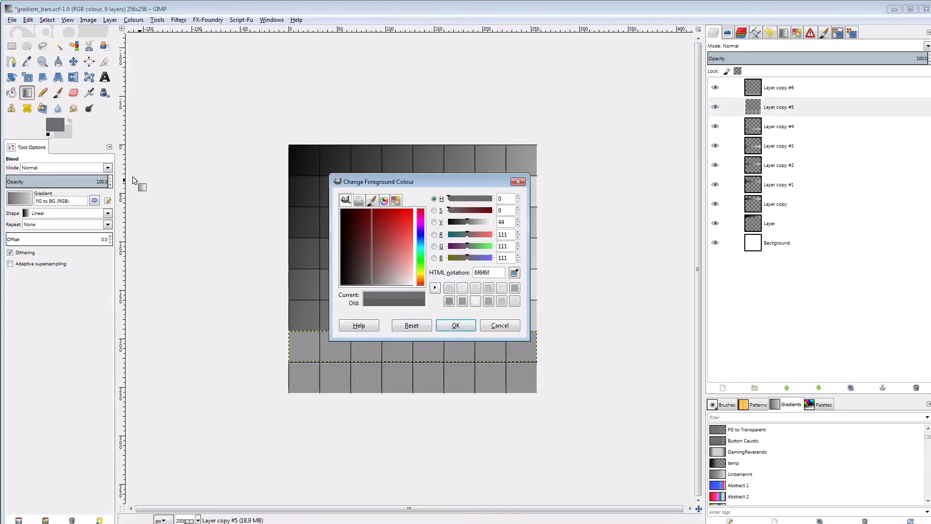
click(398, 286)
click(456, 325)
drag(290, 340, 537, 392)
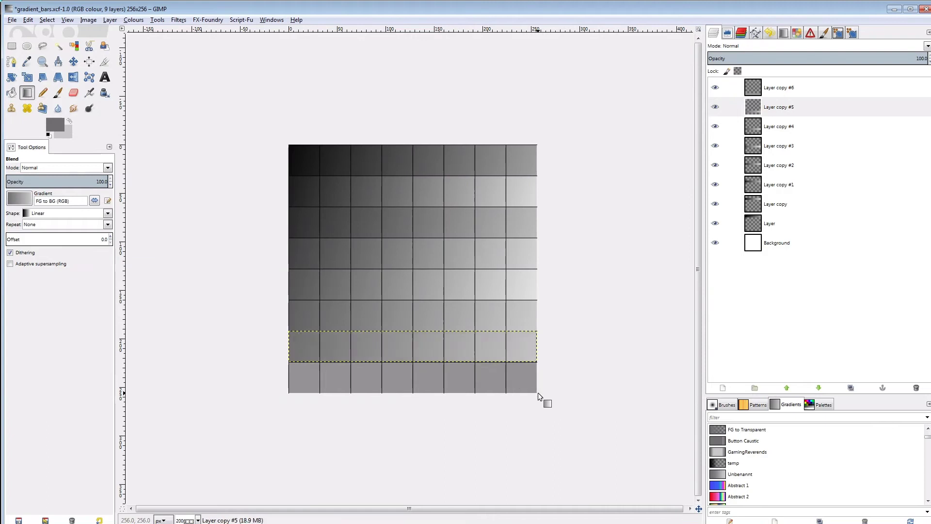
- On row 8's layer, set the foreground grey around 7c7c7c and draw its gradient
key(Page_Up)
click(55, 124)
click(375, 286)
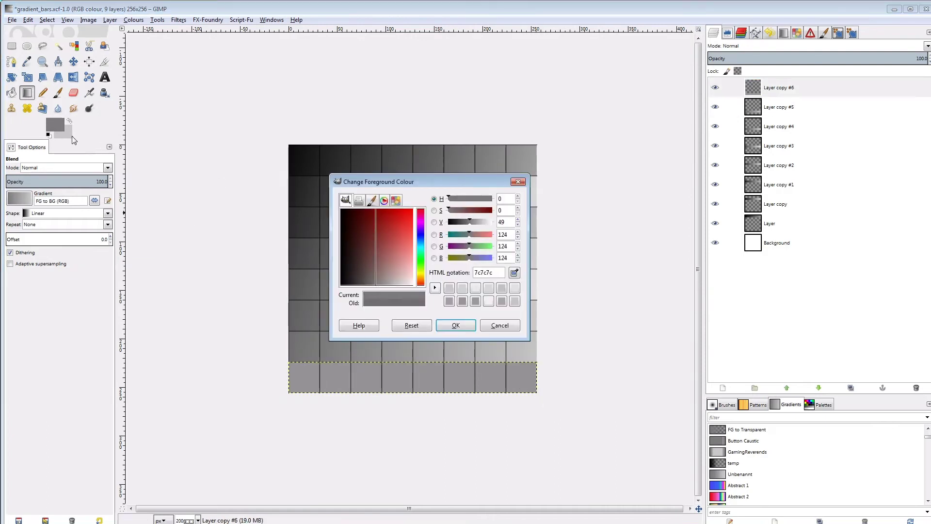
drag(376, 287, 407, 286)
click(456, 325)
drag(291, 335, 534, 394)
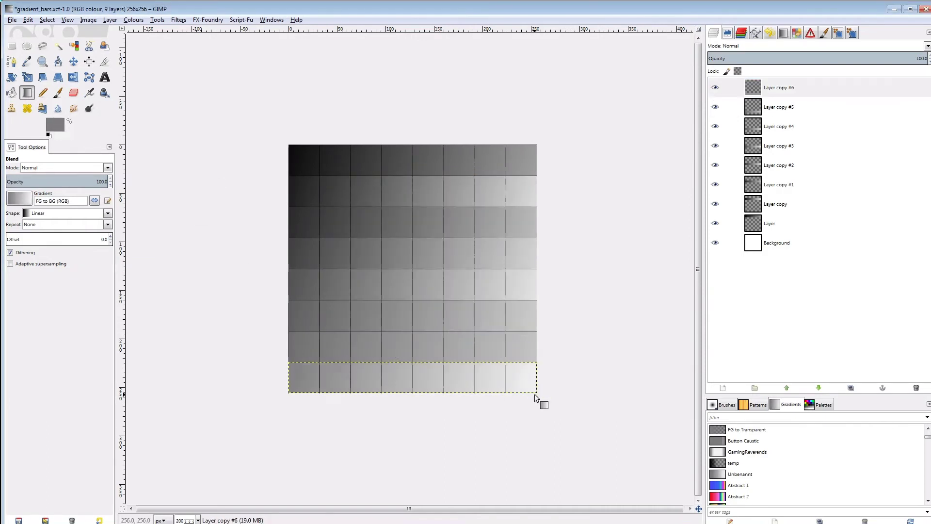
- Create a Visible layer and apply Levels with black point 12 and white point 245
right_click(784, 91)
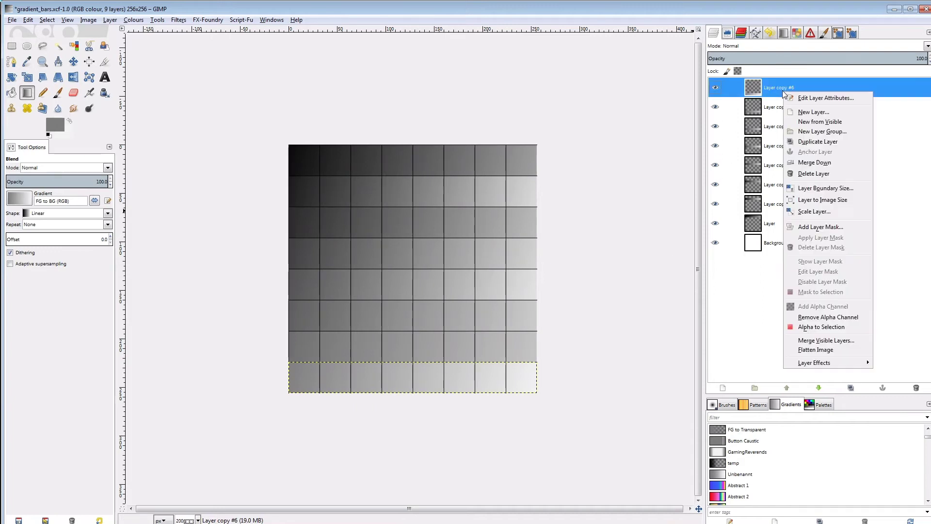
click(797, 122)
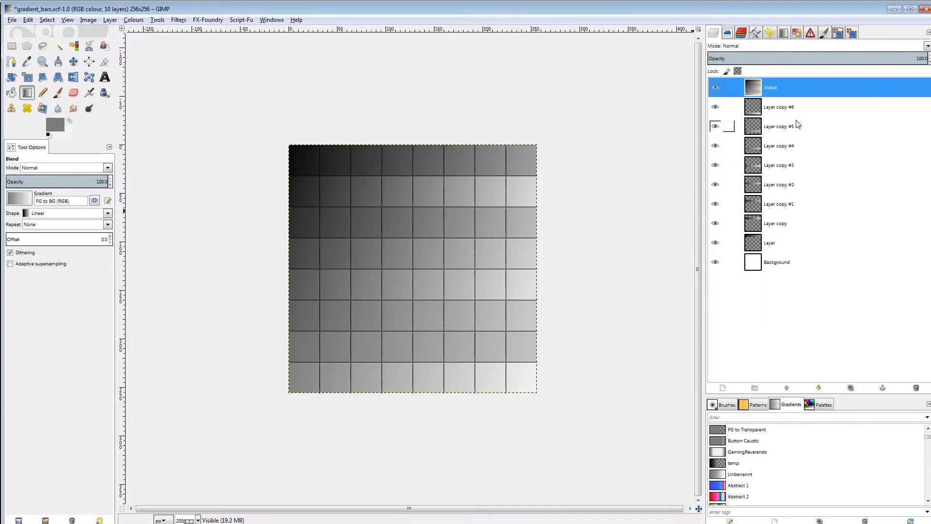
click(135, 20)
click(143, 90)
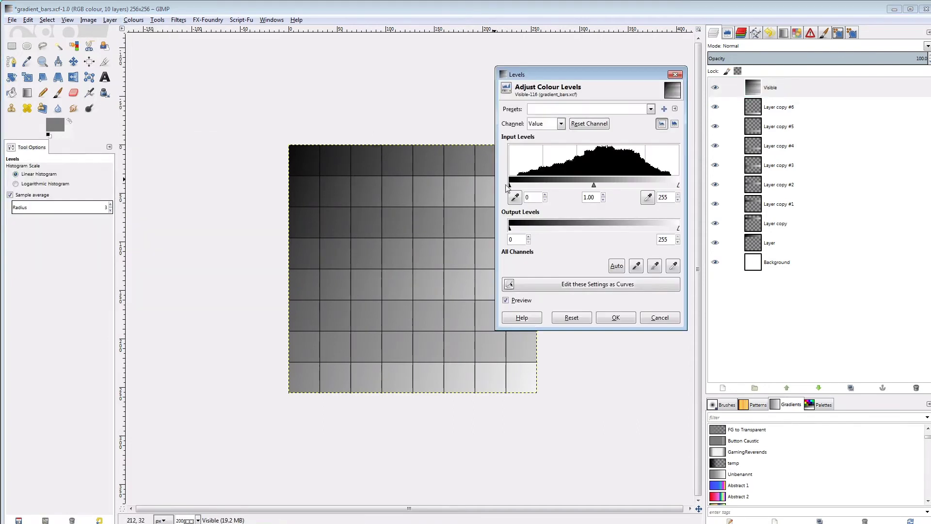
click(727, 33)
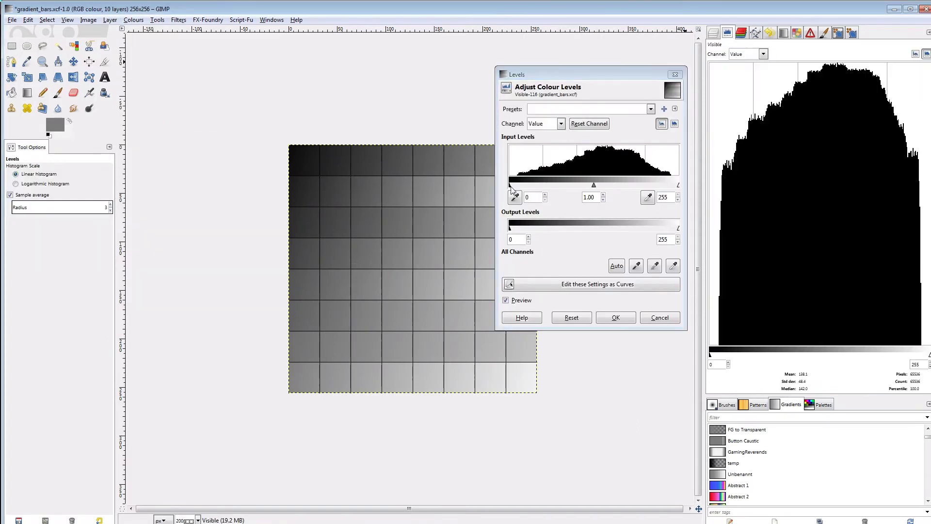
drag(510, 189, 518, 189)
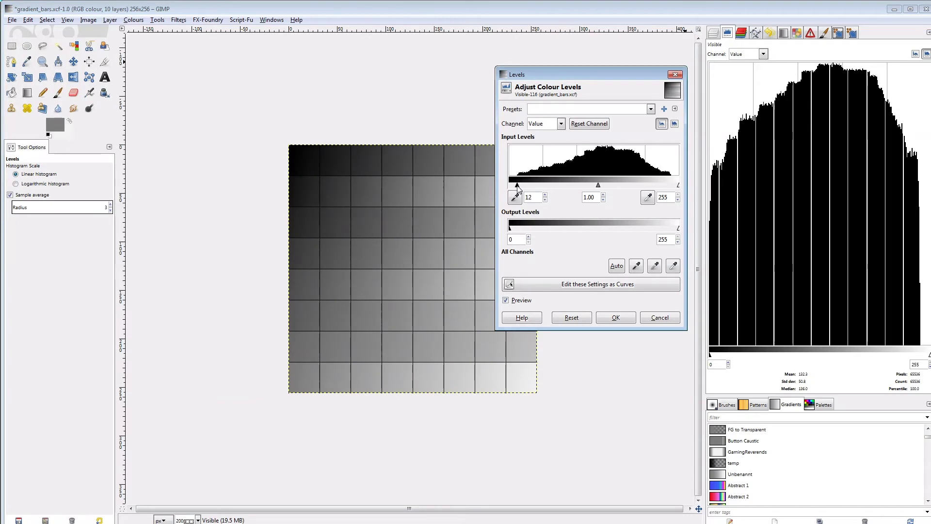
drag(678, 186, 673, 186)
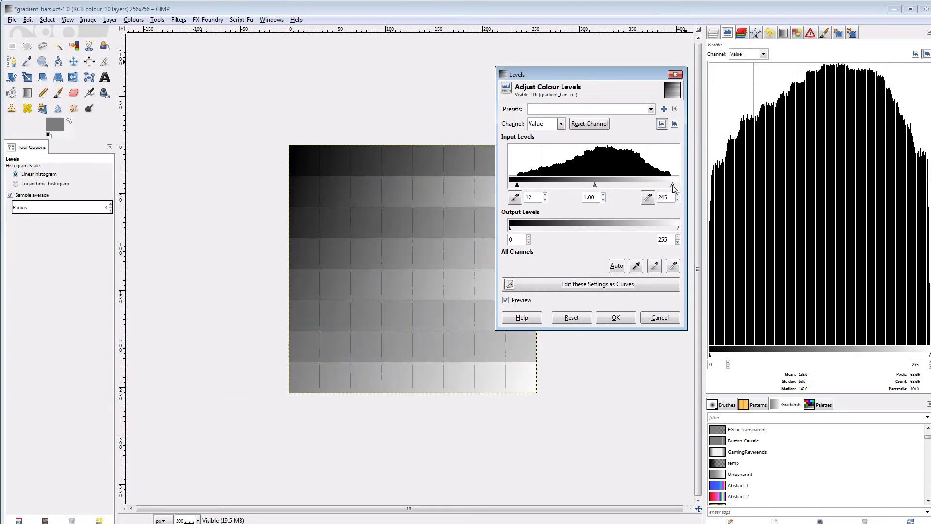
drag(598, 186, 596, 188)
click(616, 317)
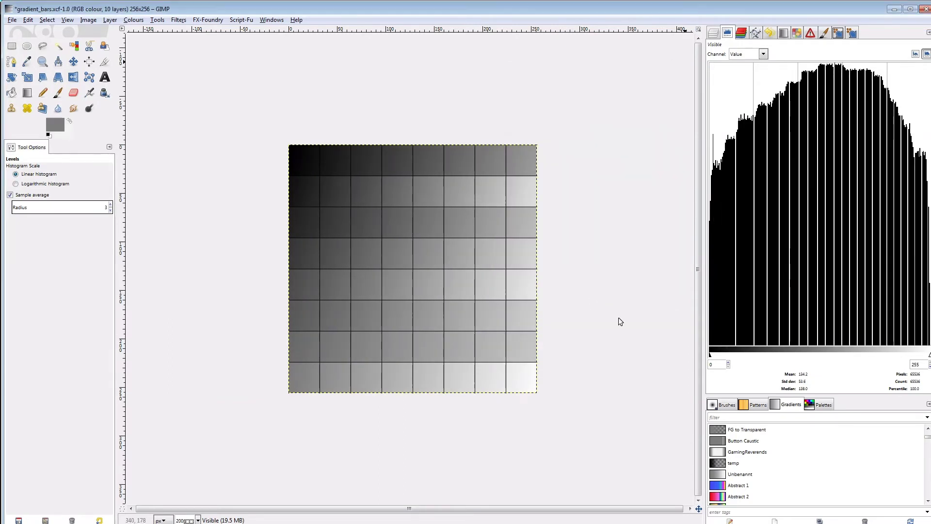
- Apply a Gaussian Blur of 2.0 horizontal and 0.0 vertical
click(178, 20)
mouse_move(206, 78)
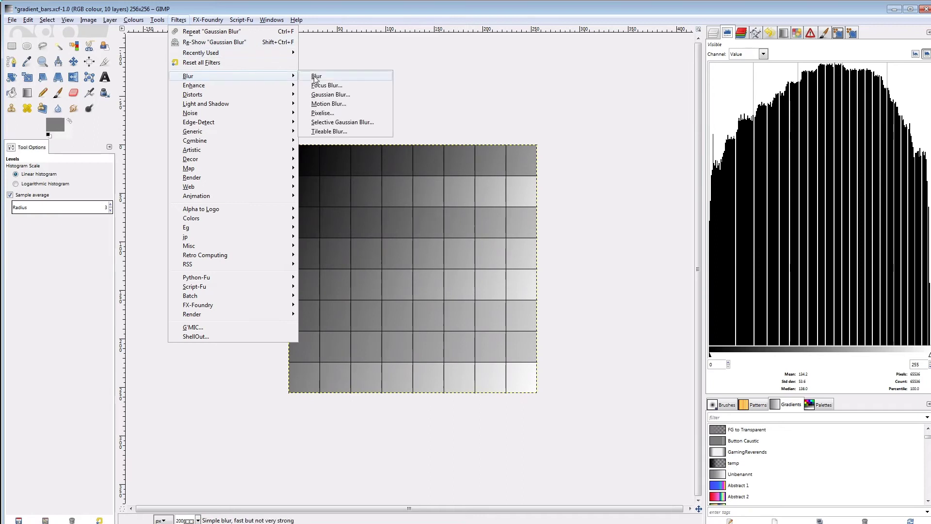
click(330, 94)
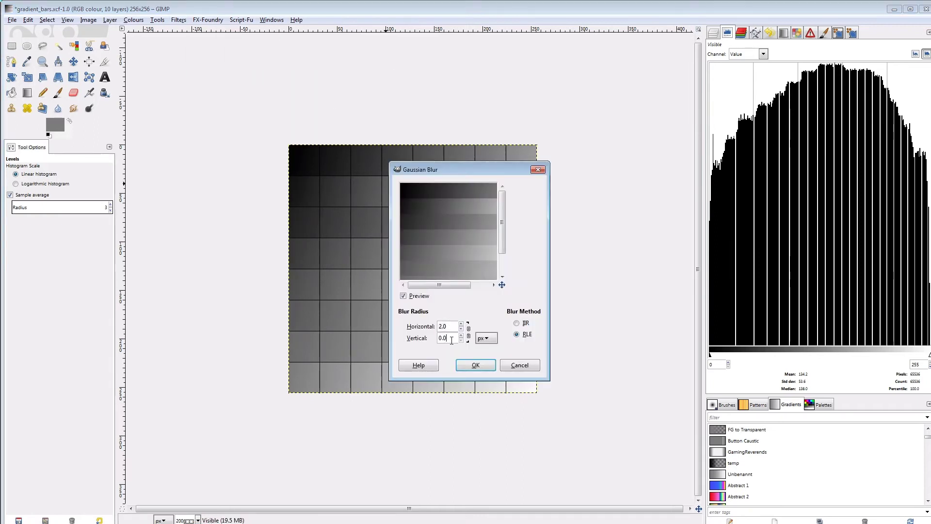
click(470, 364)
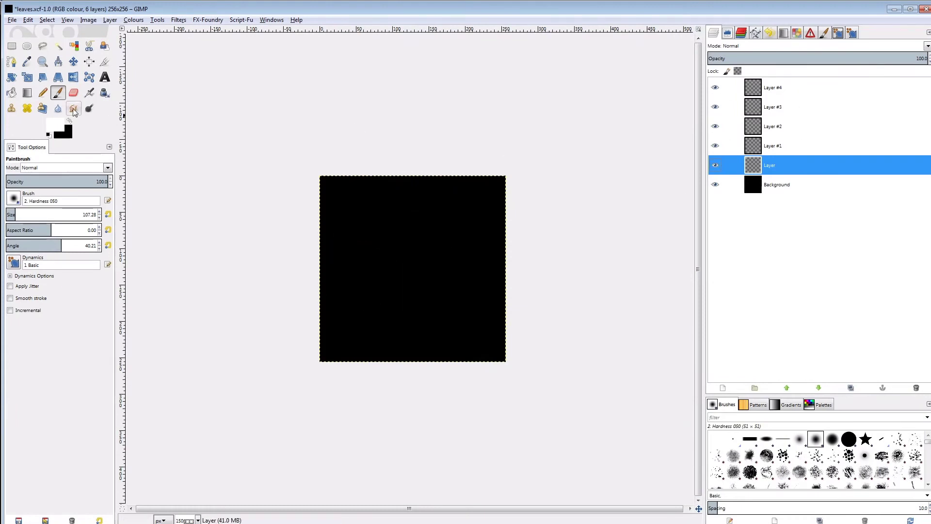
- Choose the Vegetation 01 brush and create a new paint dynamics preset for random angle
click(14, 198)
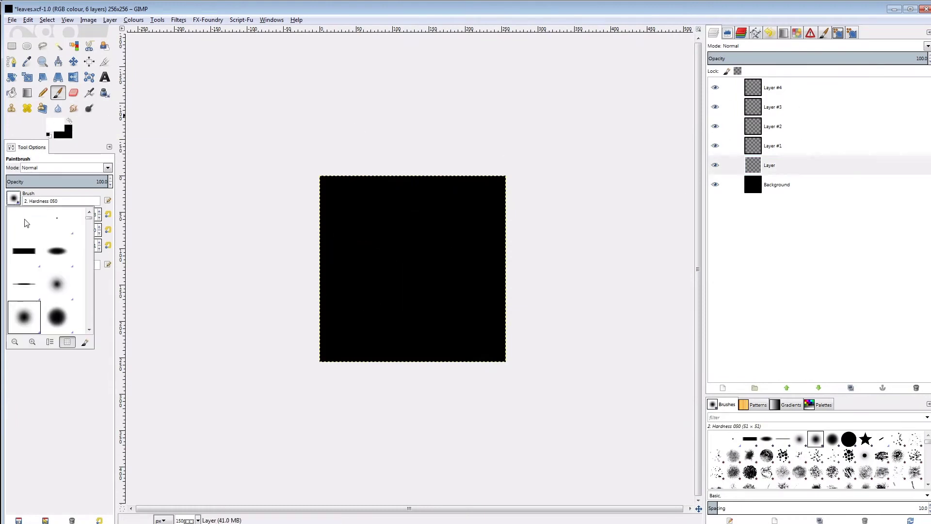
click(49, 342)
text(v)
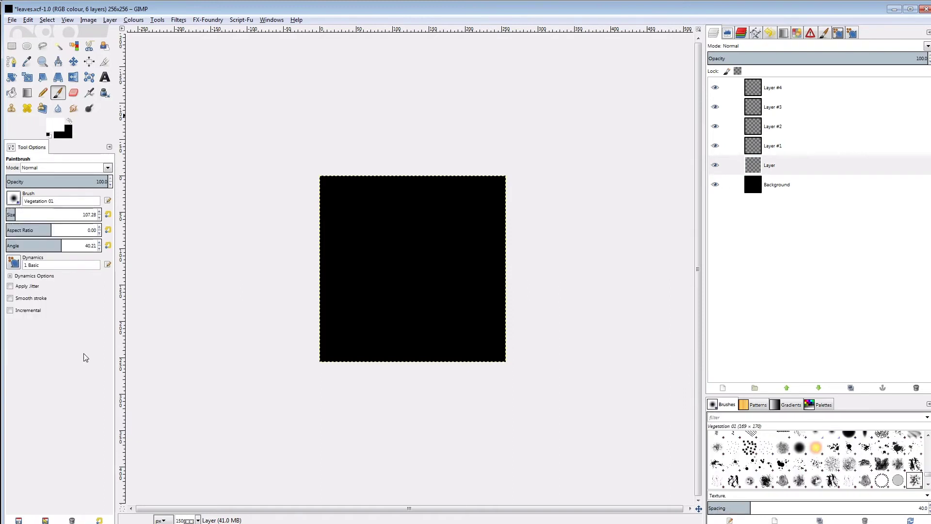
double_click(61, 266)
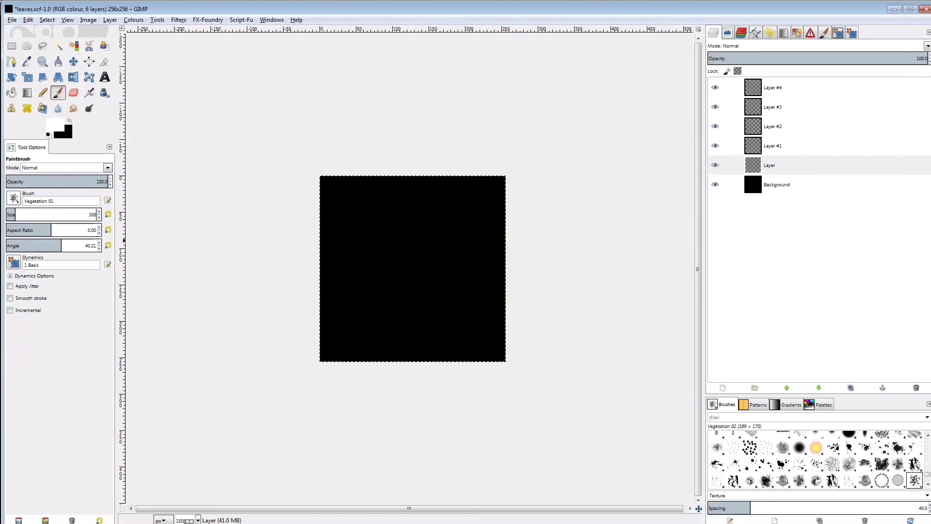
click(107, 265)
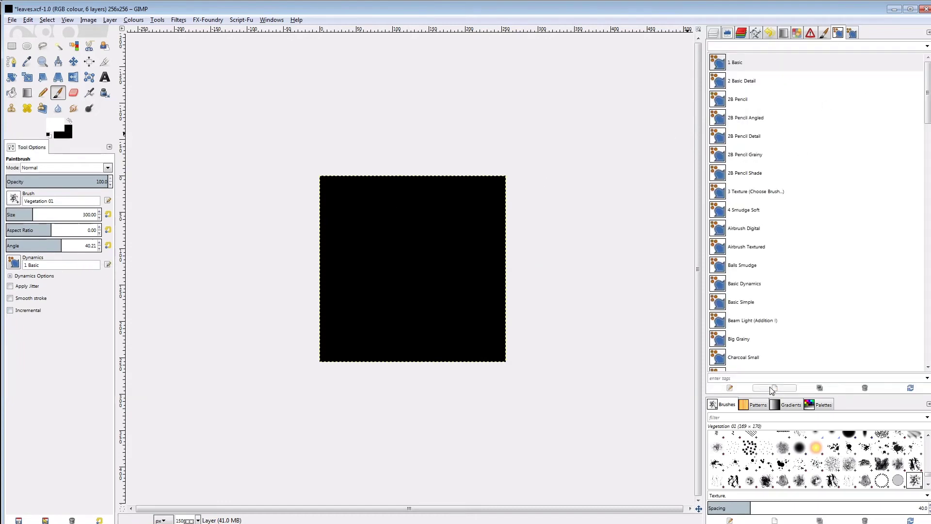
click(774, 389)
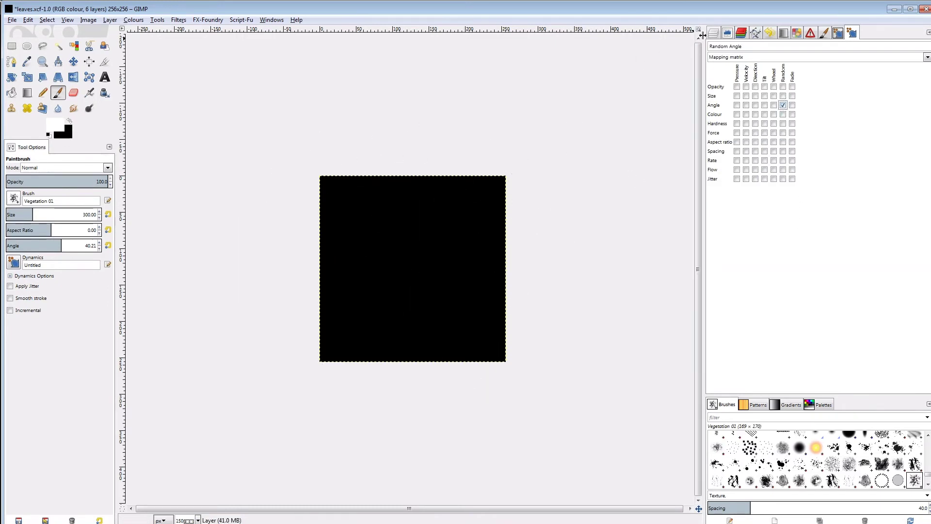
- Paint bands of leaves from bottom to top on Layer through Layer #4
click(714, 36)
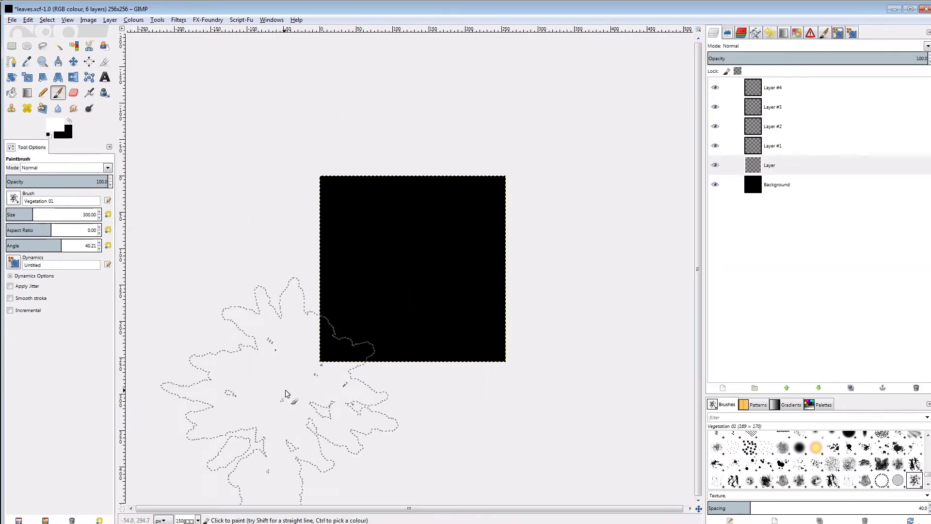
drag(276, 370, 555, 391)
click(772, 145)
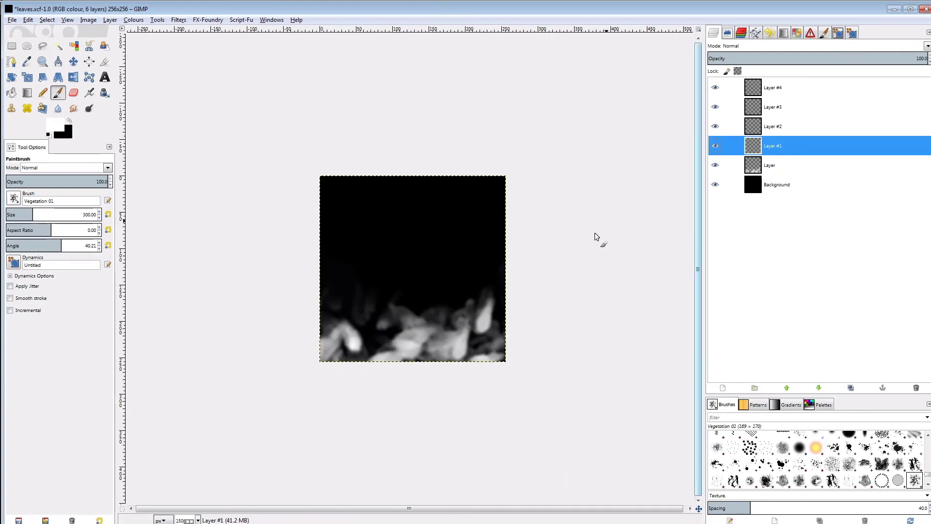
drag(225, 327, 485, 325)
key(Page_Up)
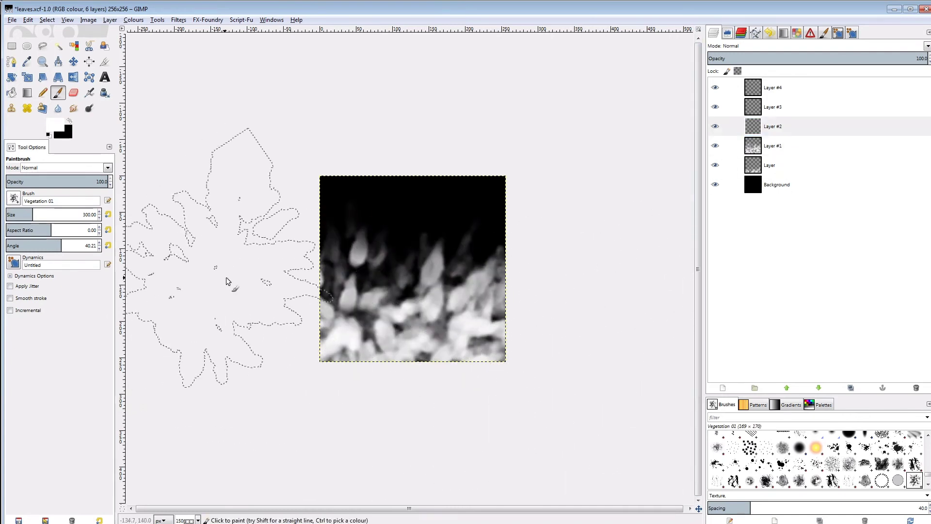
drag(270, 270, 659, 271)
key(Page_Up)
drag(279, 219, 625, 226)
key(Page_Up)
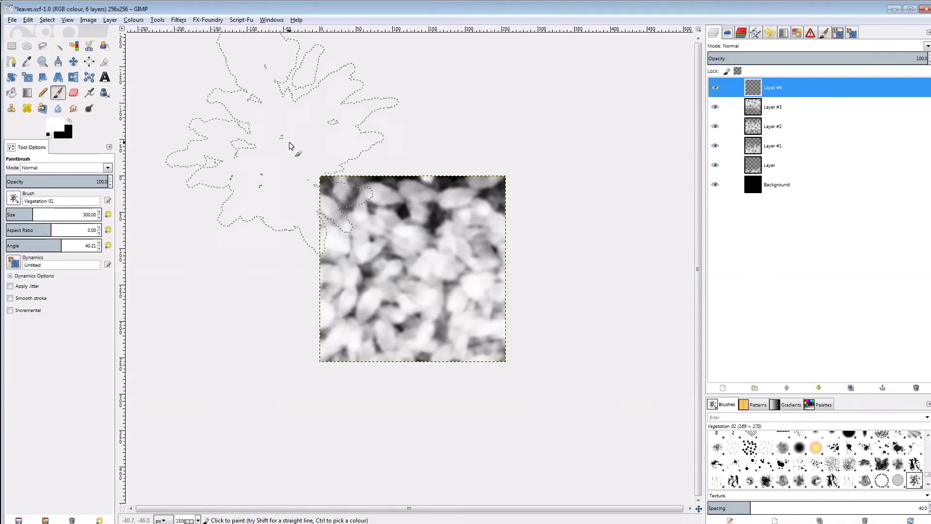
mouse_move(291, 146)
mouse_down()
mouse_move(404, 169)
mouse_move(651, 174)
mouse_up()
- Set leaf layer opacities to 14.7, 40 and 58.5, then select Layer #3
click(777, 170)
click(741, 57)
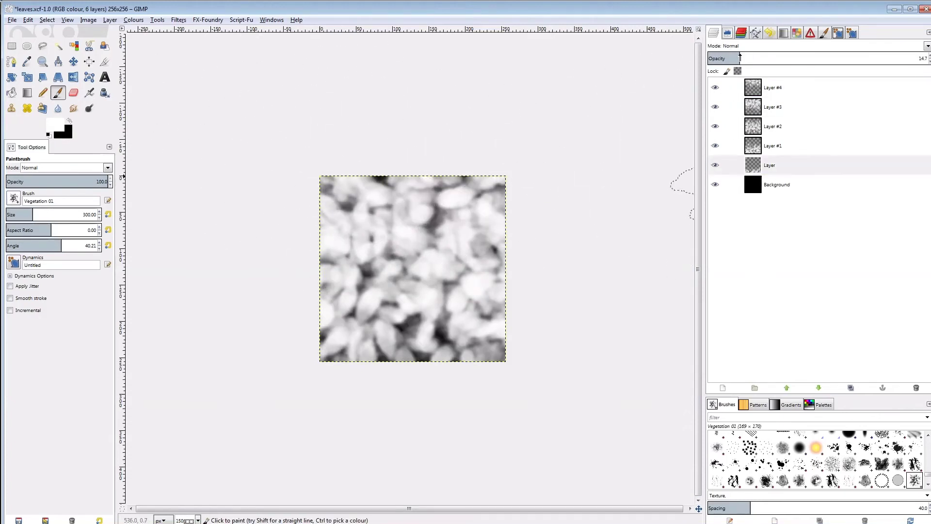
click(793, 146)
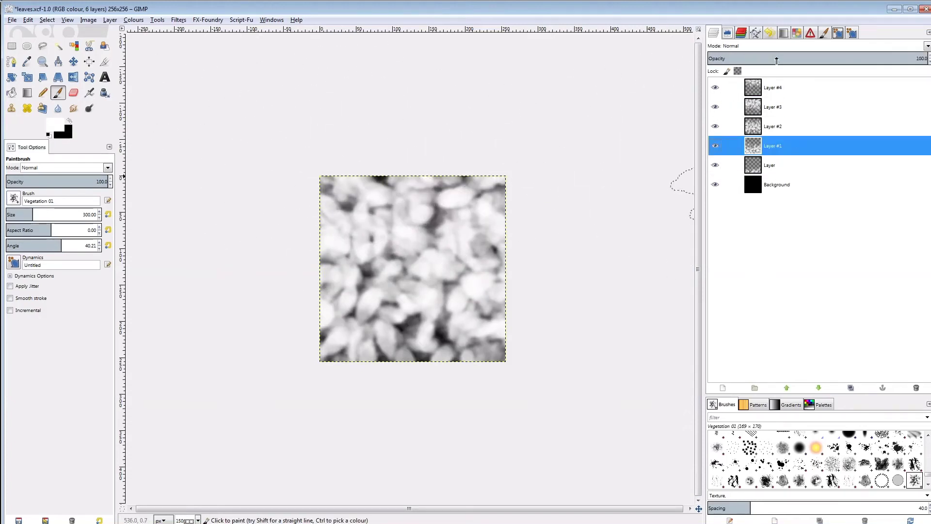
drag(777, 60, 796, 58)
click(793, 136)
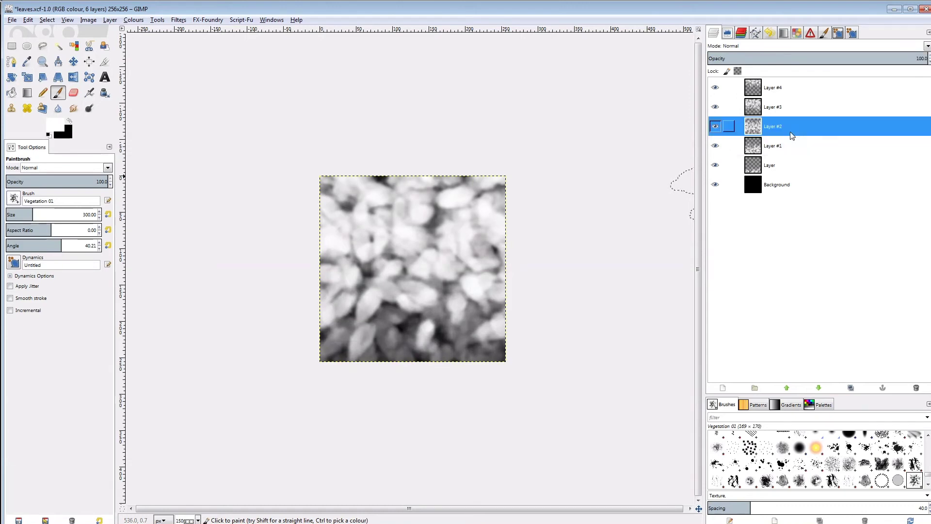
drag(824, 59, 886, 58)
click(819, 107)
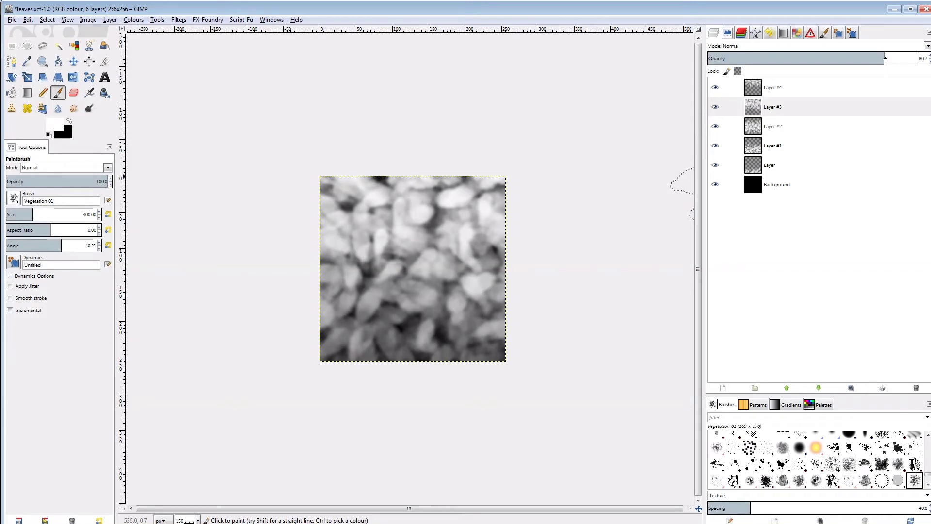
- Create a Visible layer from Layer #4 and apply a Gaussian Blur to it
right_click(799, 95)
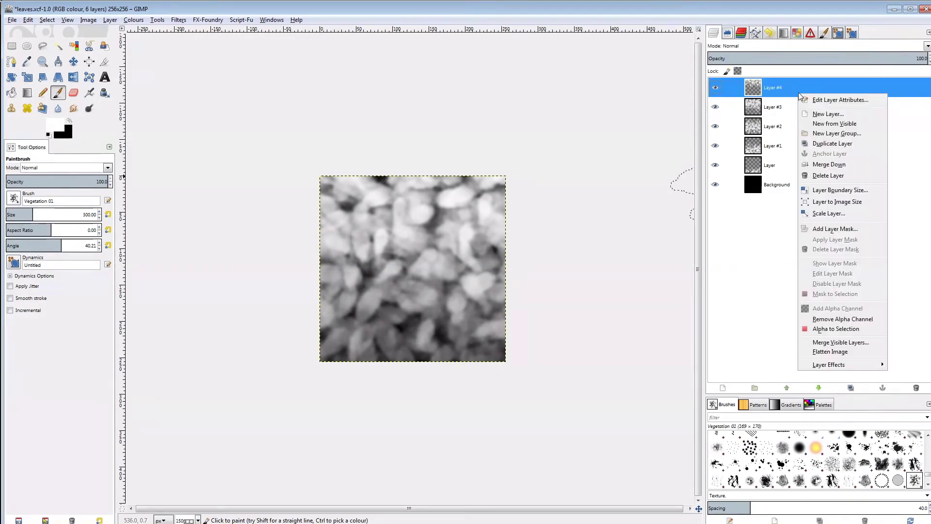
click(827, 125)
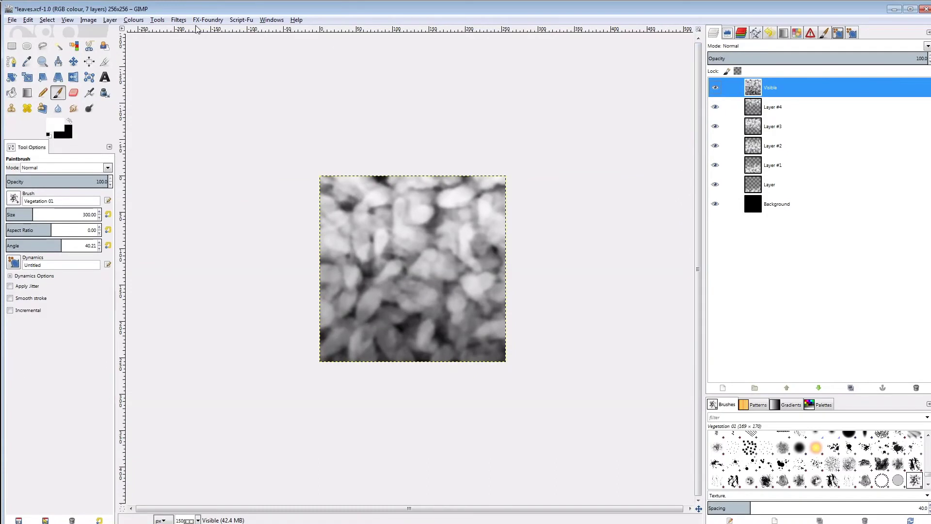
click(178, 19)
mouse_move(194, 75)
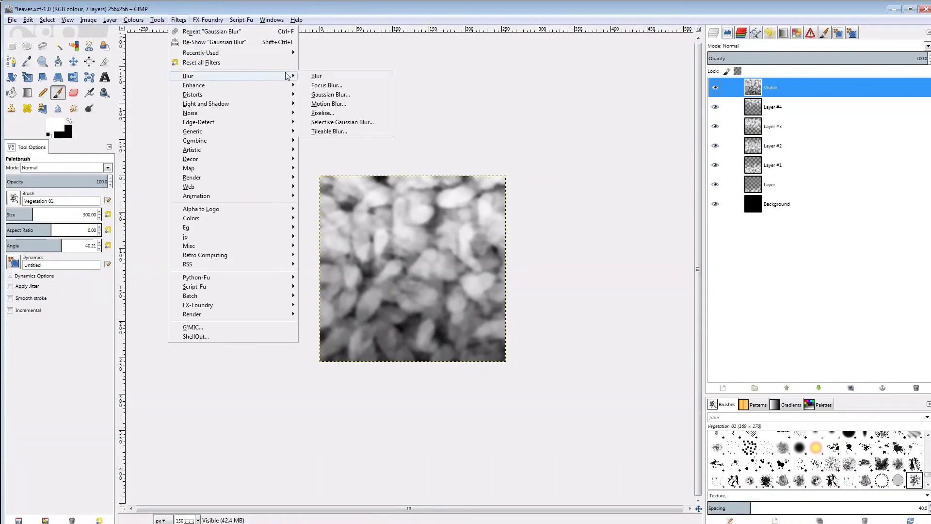
click(339, 96)
click(445, 326)
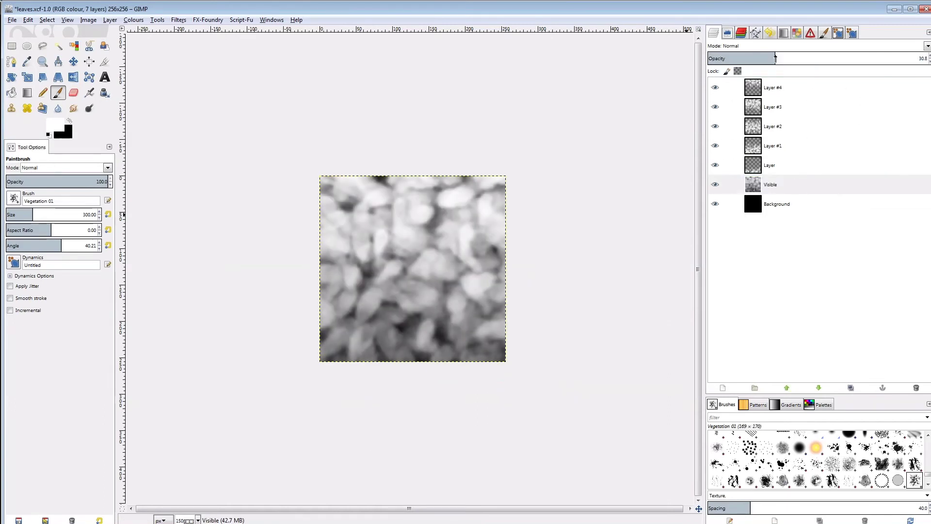
click(772, 86)
- Create a new Visible layer and apply Levels 28 / 0.75 / 252
right_click(773, 86)
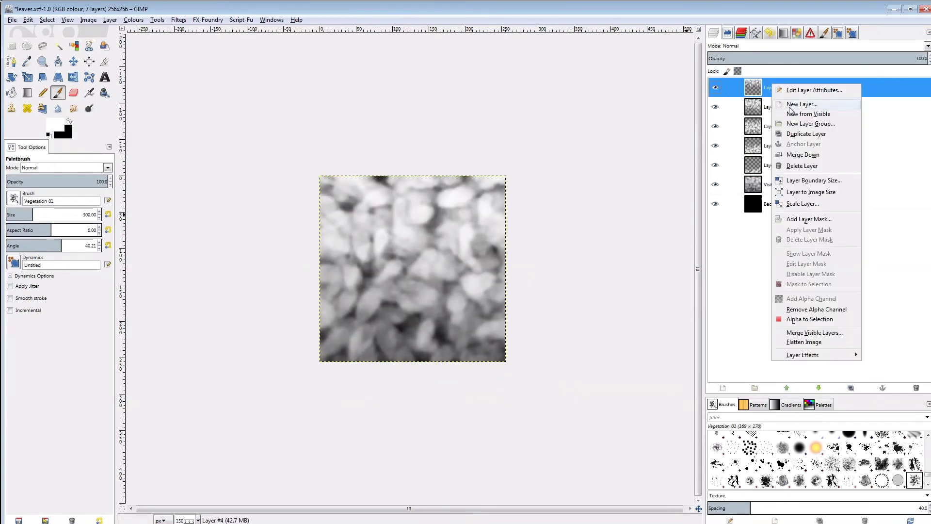
click(794, 114)
click(727, 32)
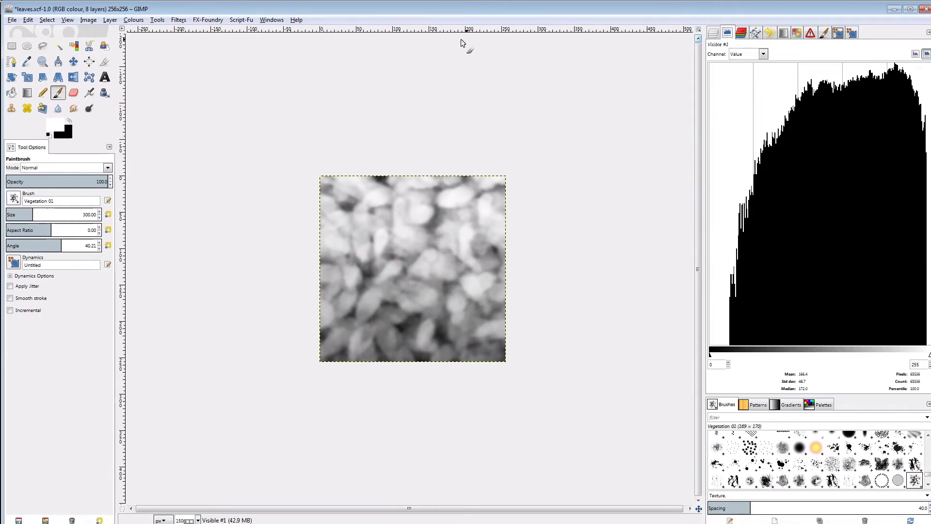
click(142, 20)
drag(510, 185, 528, 185)
drag(678, 185, 677, 184)
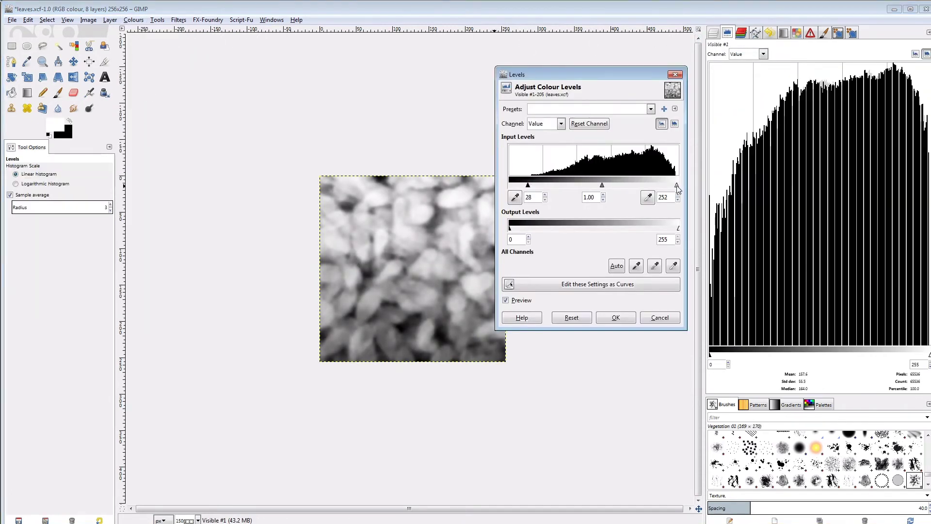
drag(602, 185, 612, 185)
click(616, 317)
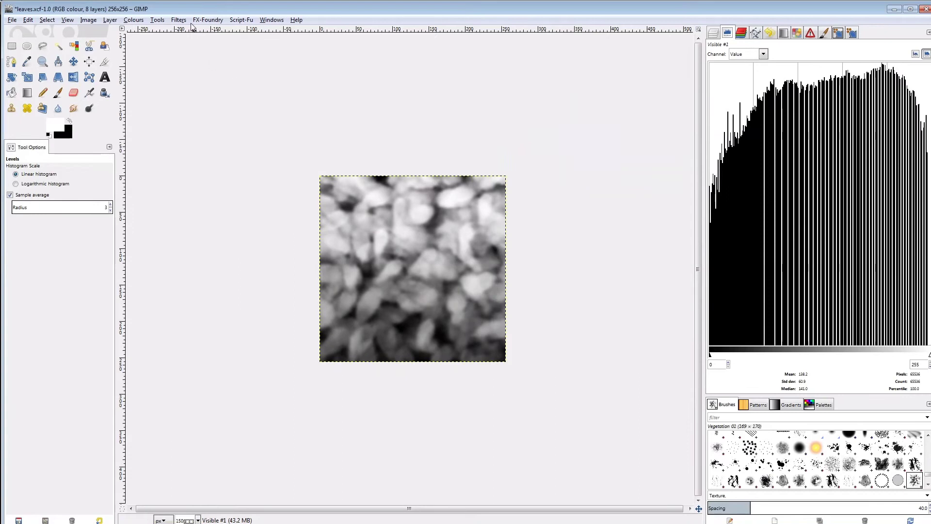
- Re-apply Gaussian Blur with a 20 px radius
click(178, 20)
click(209, 36)
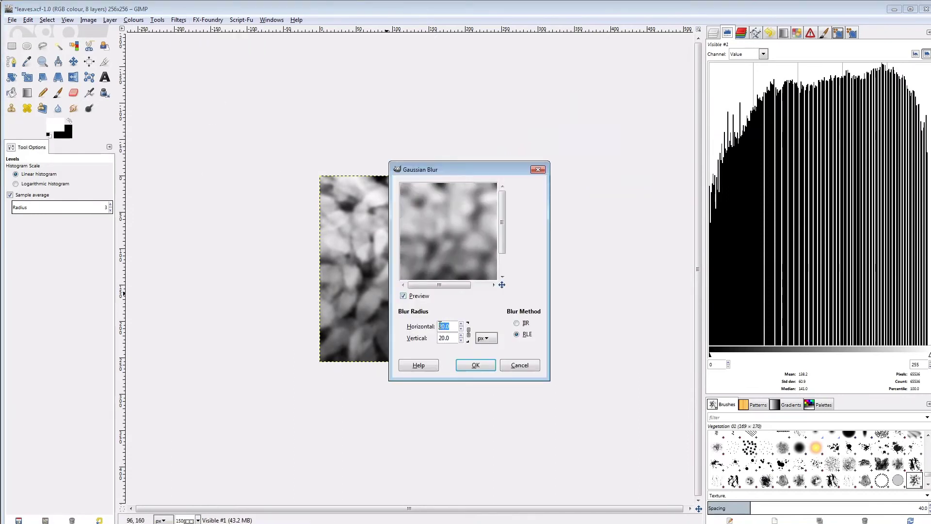
click(475, 366)
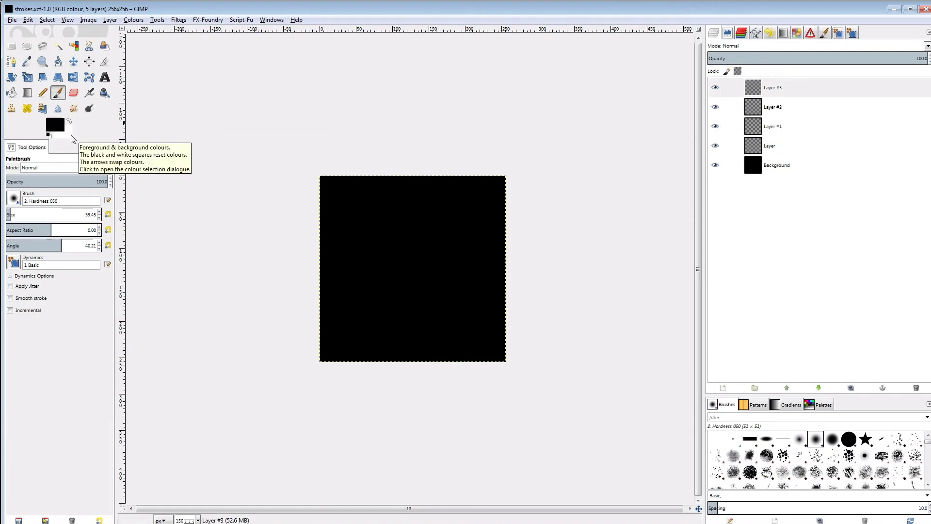
- Select the A -2 Sparkle 3 brush at size 100
click(13, 199)
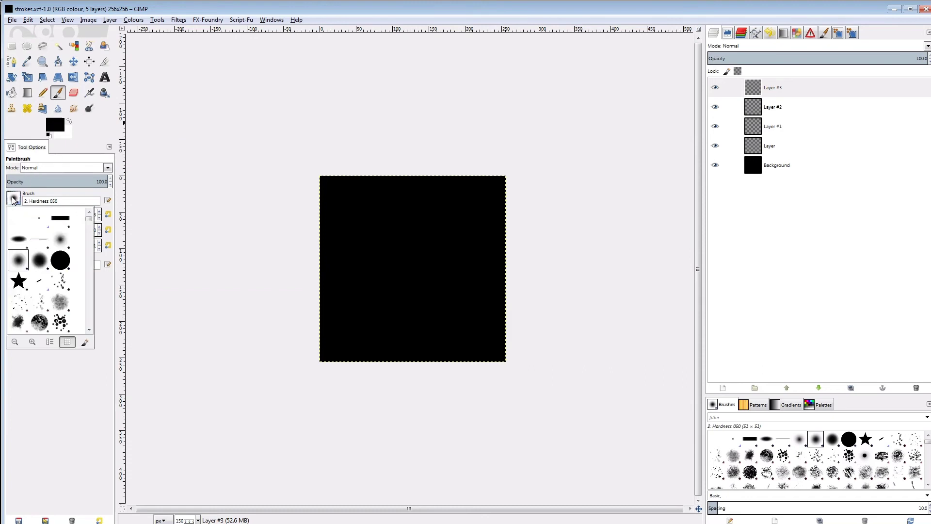
scroll(43, 274, down, 2)
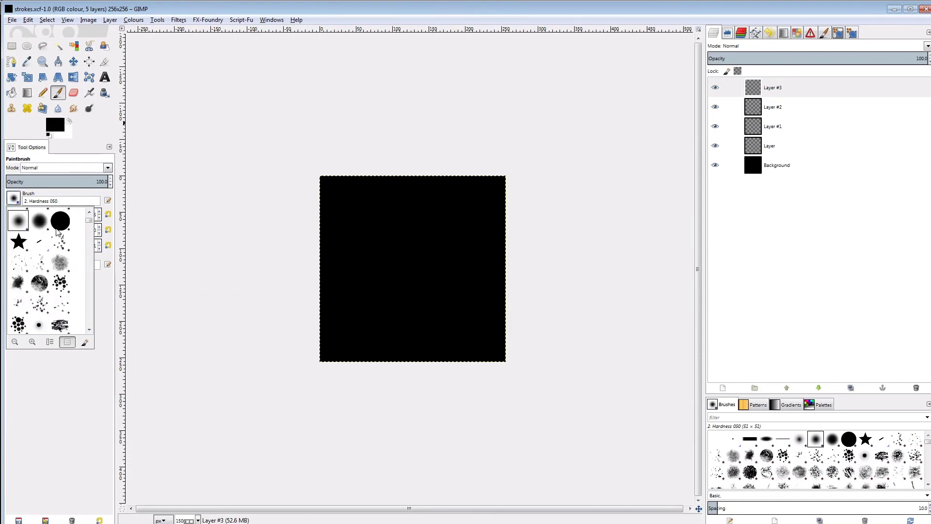
click(18, 304)
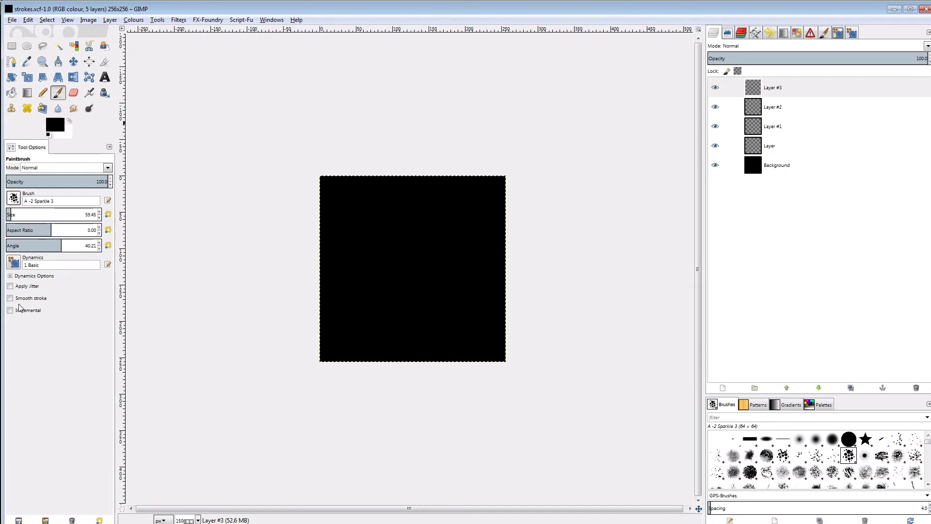
double_click(87, 215)
text(100)
- Create a new paint dynamics preset named 'fade colour' with colour mapped to fade
click(107, 265)
click(837, 33)
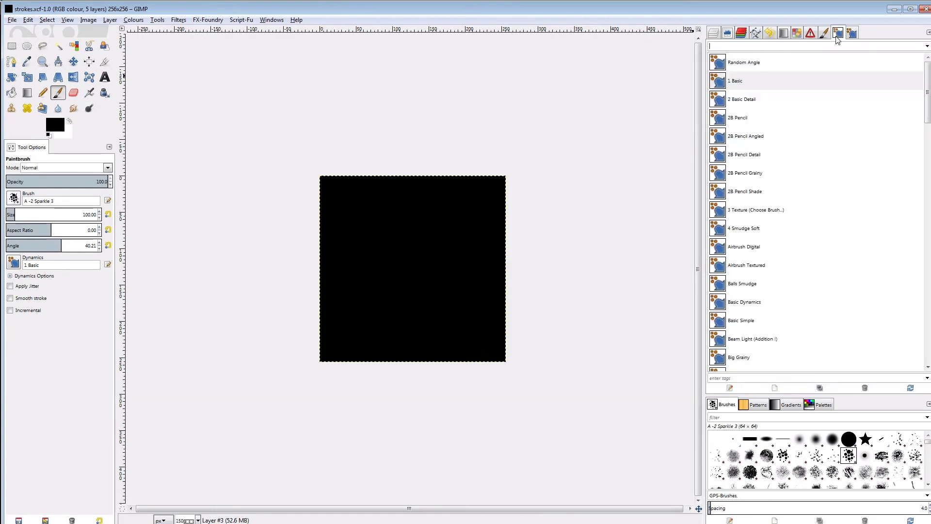
click(769, 388)
text(fade colour)
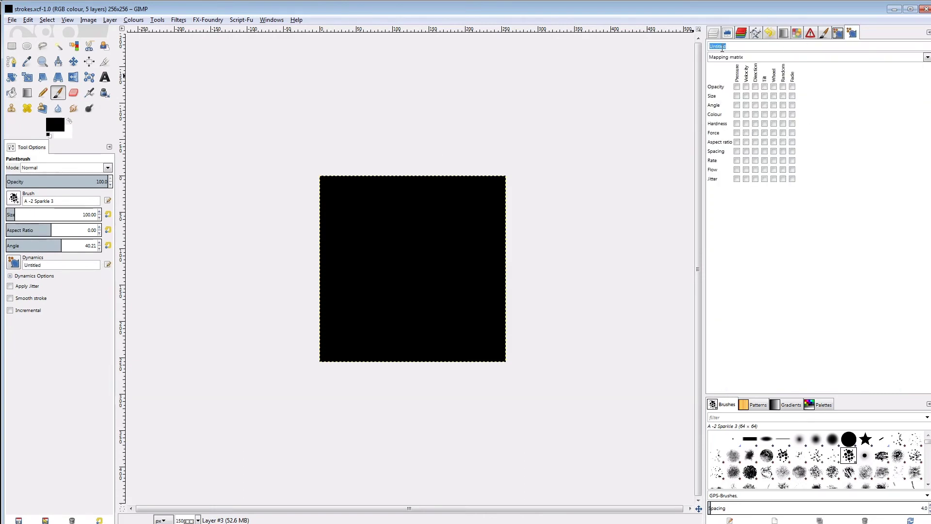
click(792, 115)
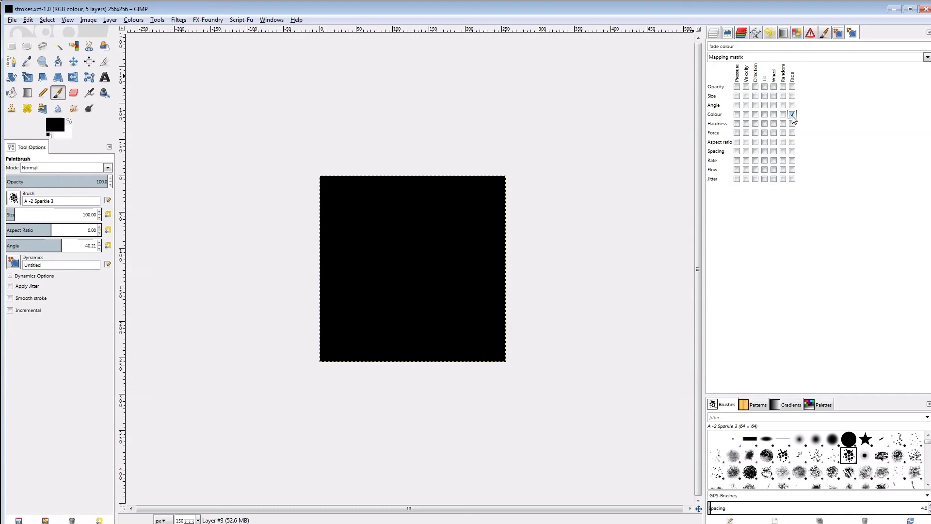
click(715, 34)
- Enable Smooth stroke on the paintbrush with weight 300
click(11, 276)
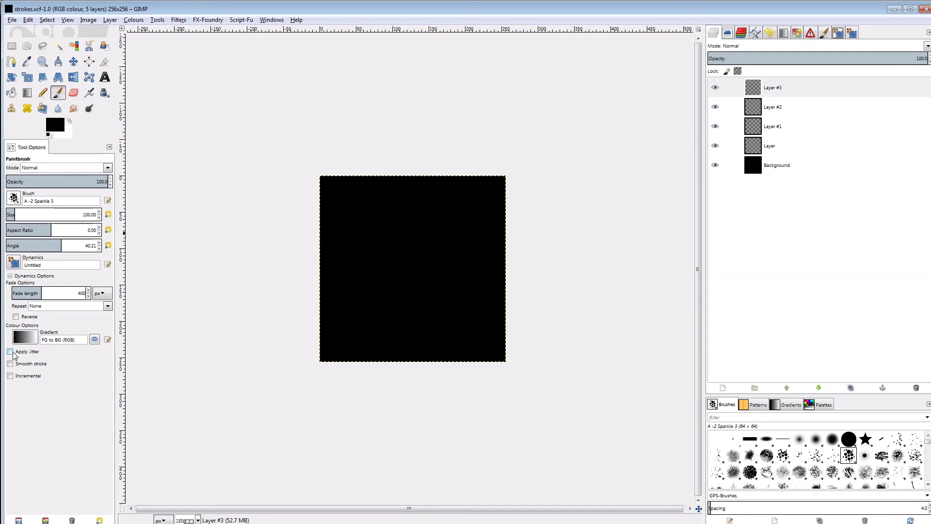
click(11, 364)
double_click(101, 391)
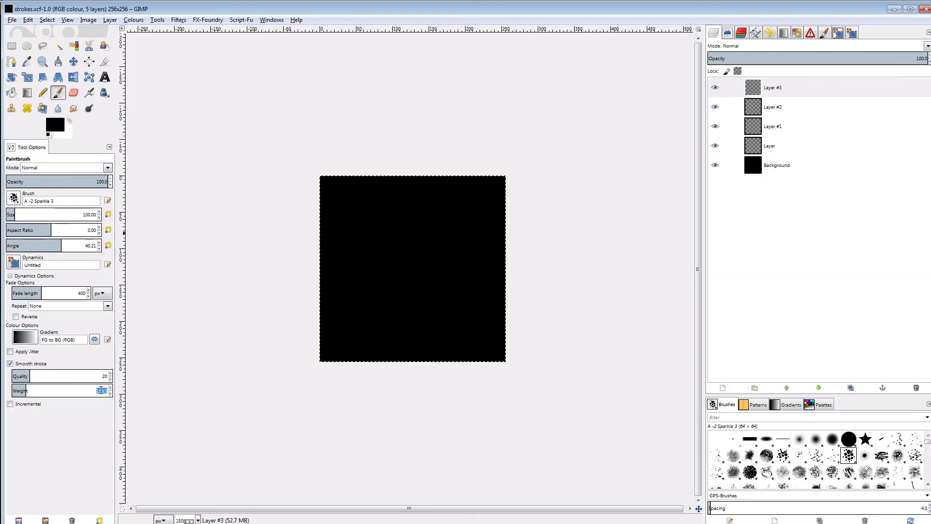
text(300)
key(Return)
- Paint wavy strokes on Layer #3, Layer #2 and Layer #1, then select Layer
mouse_move(281, 204)
mouse_down()
mouse_move(380, 192)
mouse_move(545, 199)
mouse_up()
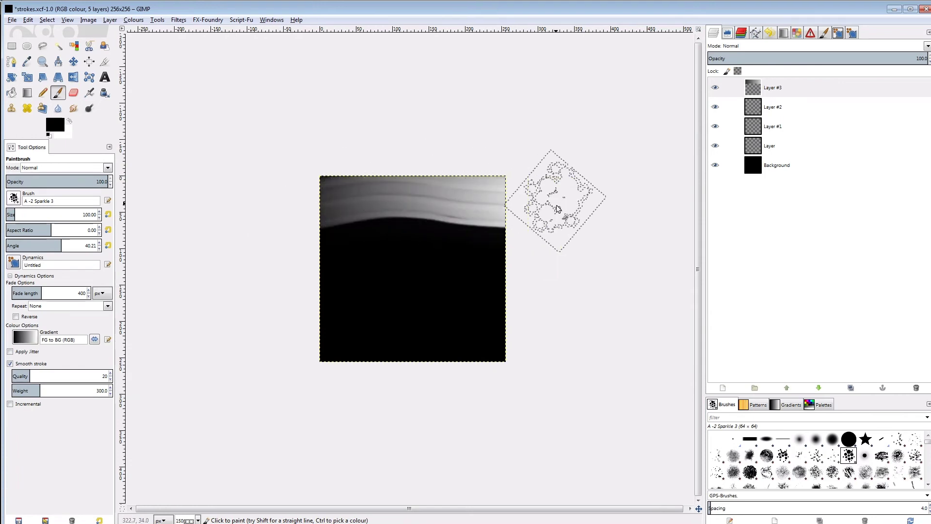
click(737, 108)
drag(541, 244, 291, 228)
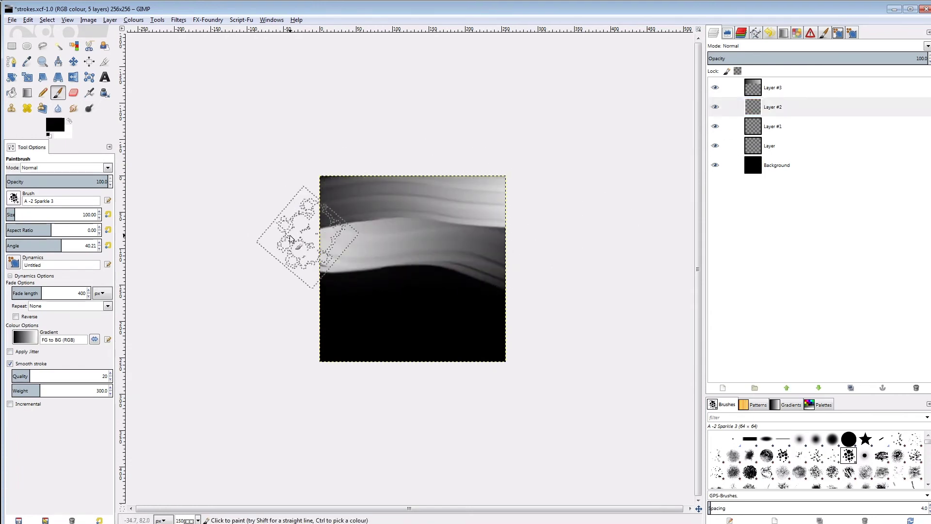
click(773, 127)
mouse_move(294, 304)
mouse_down()
mouse_move(544, 301)
mouse_move(466, 335)
mouse_move(270, 325)
mouse_up()
click(772, 145)
- Brighten Layer #3 and Layer #2 with Curves by raising the black point
click(785, 95)
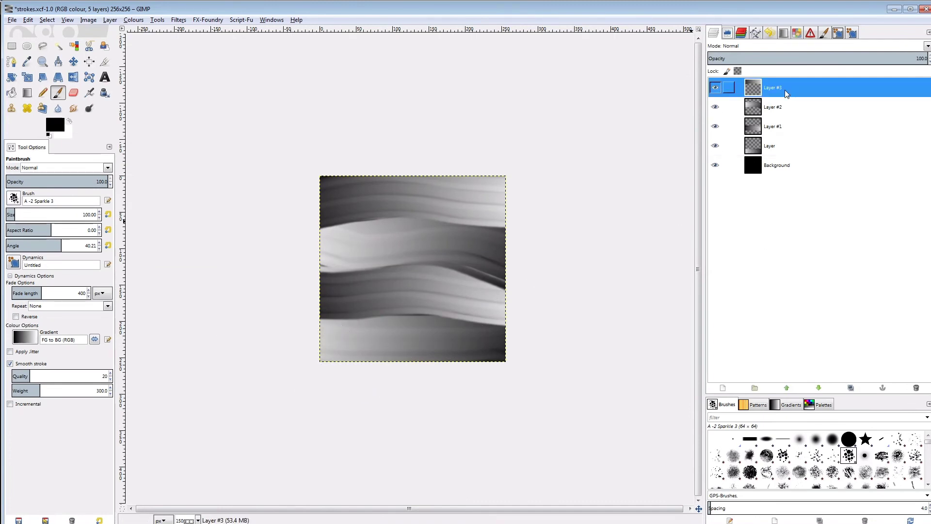
click(134, 19)
click(146, 103)
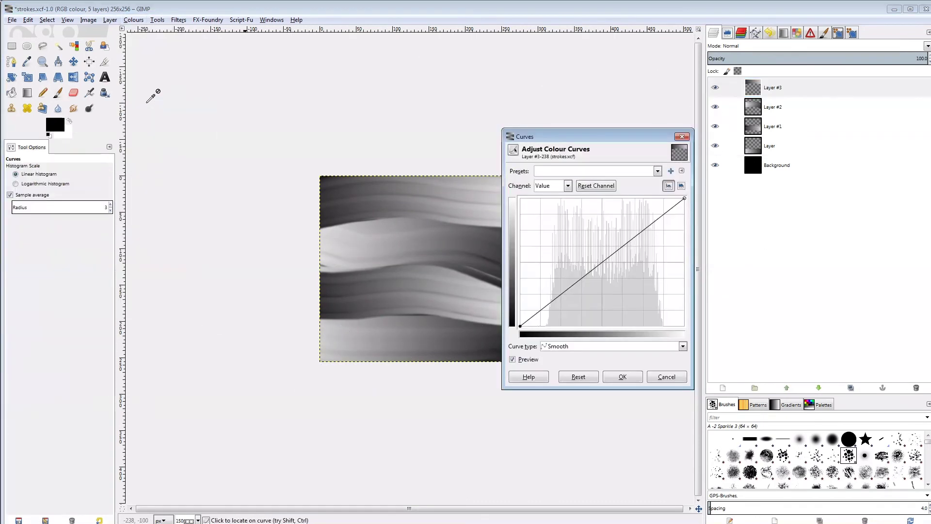
drag(518, 326, 512, 233)
click(623, 377)
click(785, 107)
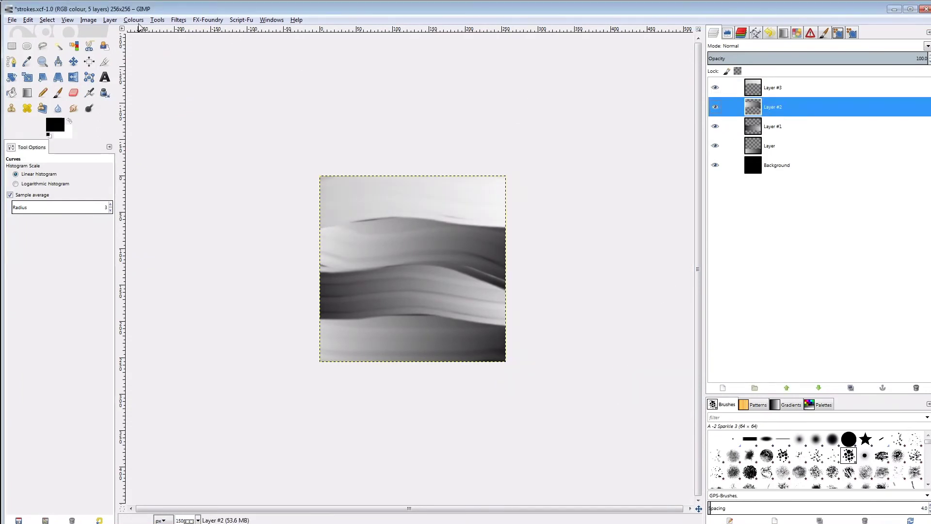
click(134, 20)
click(146, 103)
drag(520, 326, 511, 264)
click(622, 377)
- Darken Layer #1 and Layer with Curves by lowering the white point
click(776, 126)
click(133, 19)
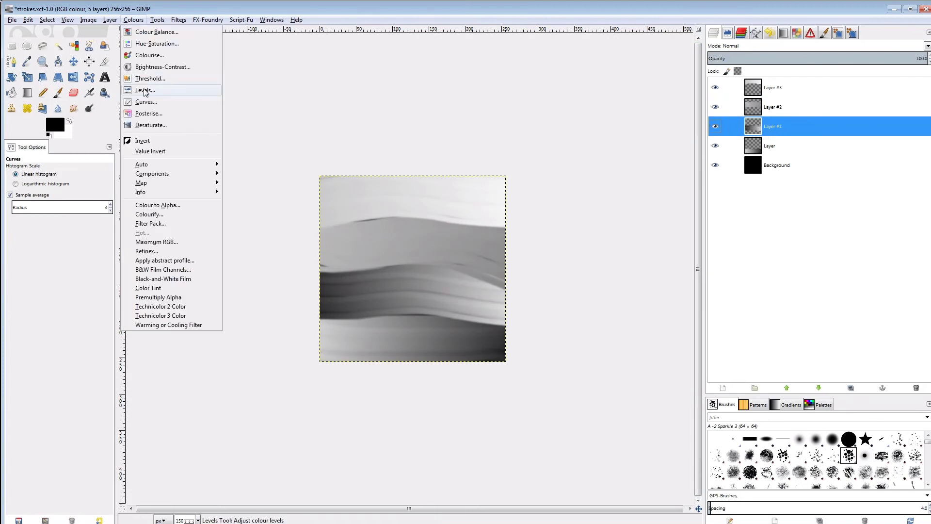
click(146, 103)
drag(691, 188, 686, 286)
key(Return)
click(776, 146)
click(134, 19)
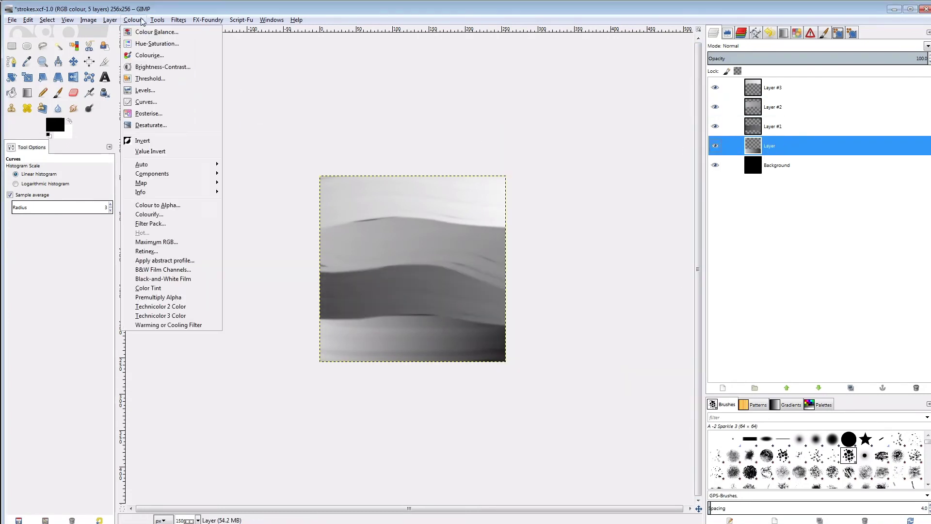
click(146, 103)
drag(691, 187, 709, 291)
click(626, 378)
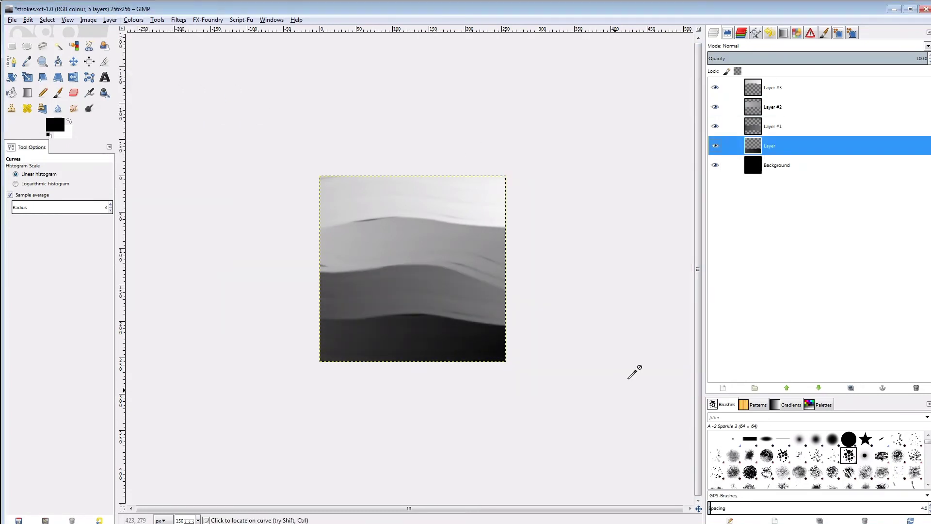
- Create a layer from visible, give it a 20 px Gaussian blur, and move it below Layer
right_click(787, 92)
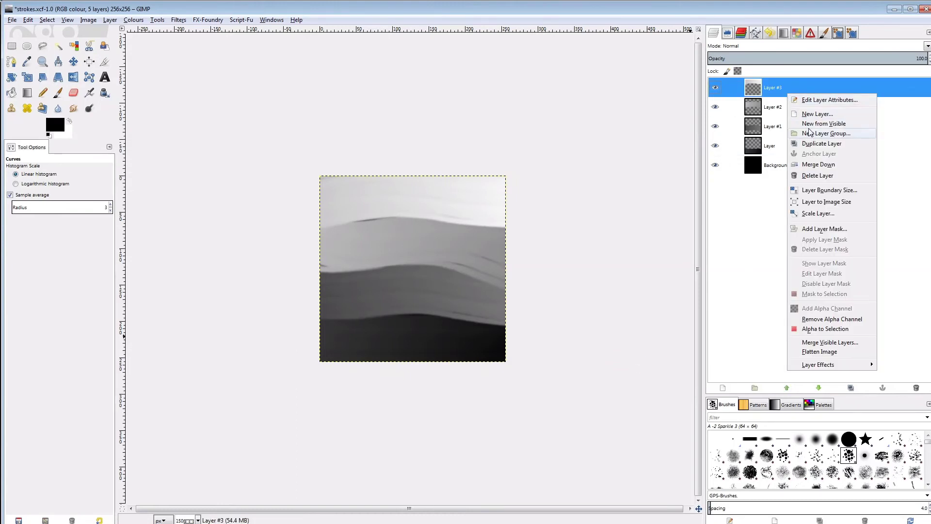
click(824, 123)
click(178, 19)
mouse_move(206, 75)
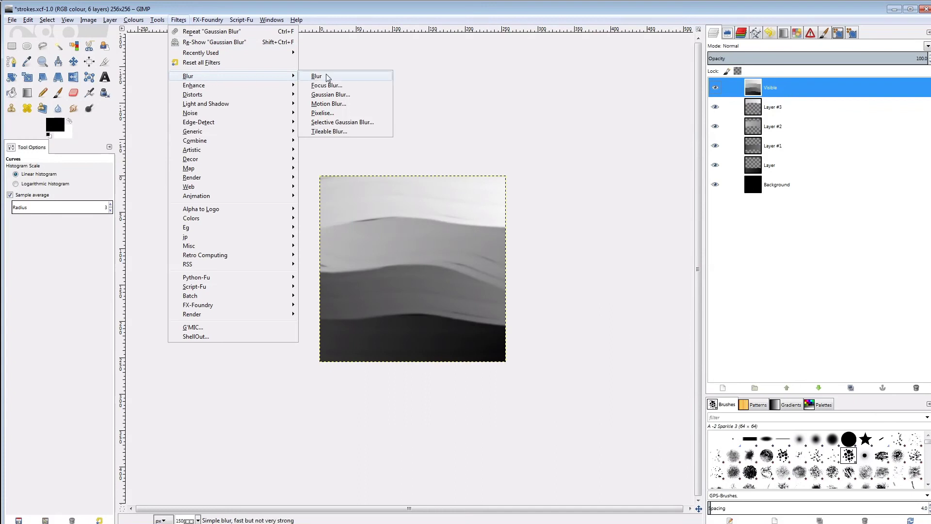
click(335, 94)
text(20)
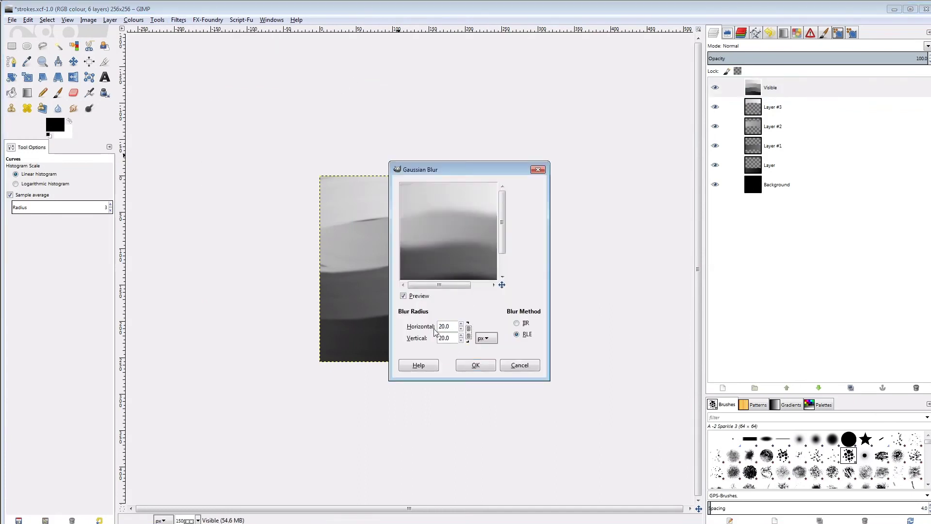
click(475, 366)
drag(819, 98, 808, 167)
- Create another layer from visible, set its levels to 7 and 248, and blur it
right_click(787, 90)
click(800, 122)
click(133, 20)
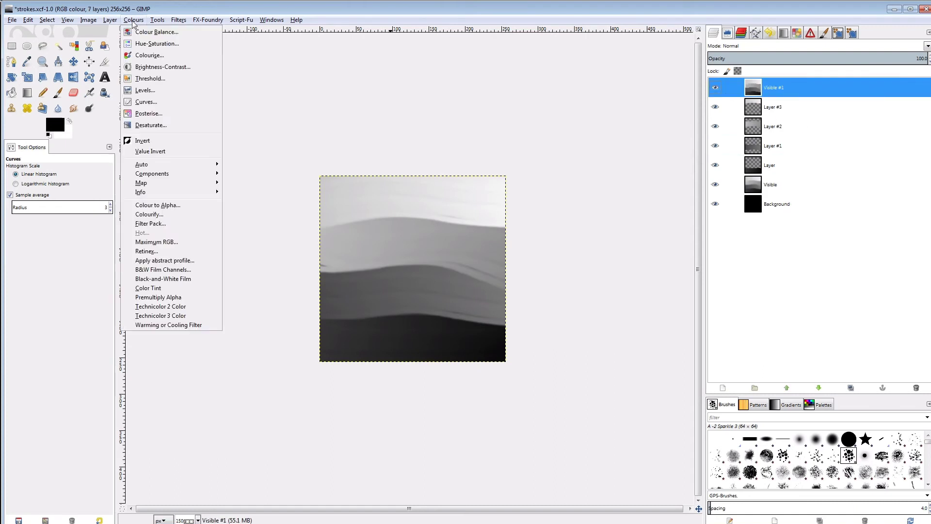
click(145, 117)
click(617, 266)
click(616, 318)
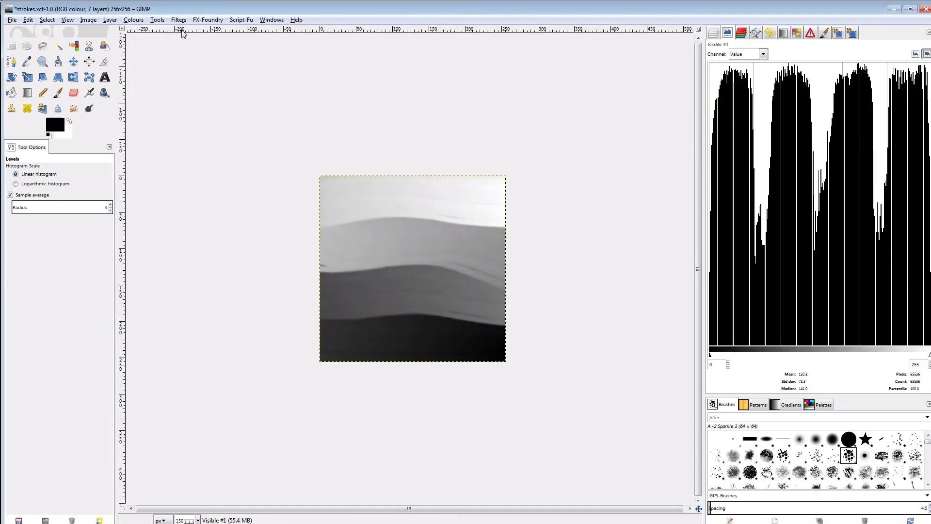
click(179, 19)
click(187, 42)
click(475, 367)
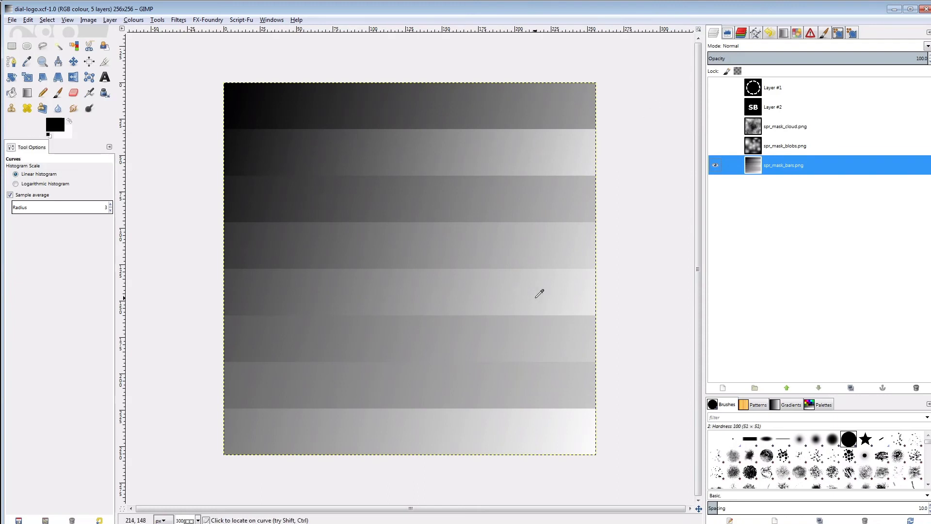
- Show the blobs, cloud and SB logo layers with the dashed ring hidden, and select the SB logo layer
click(716, 147)
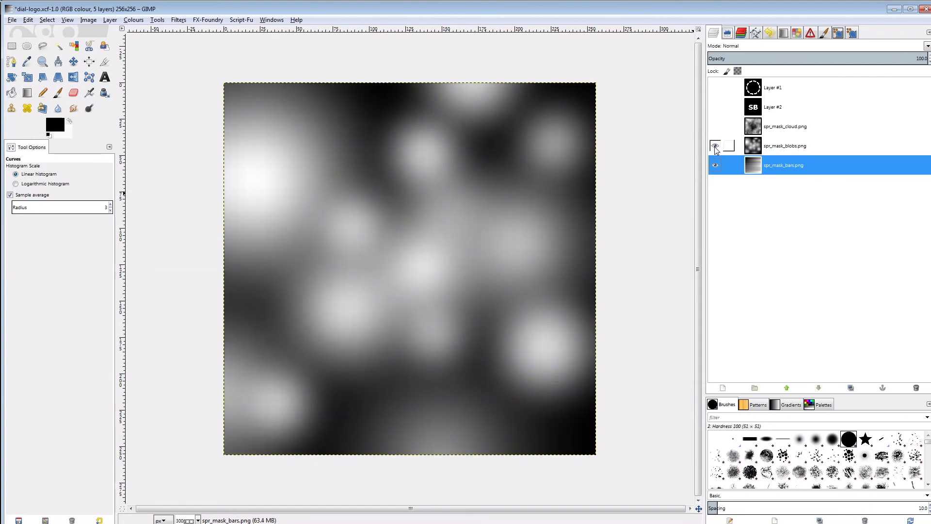
click(716, 129)
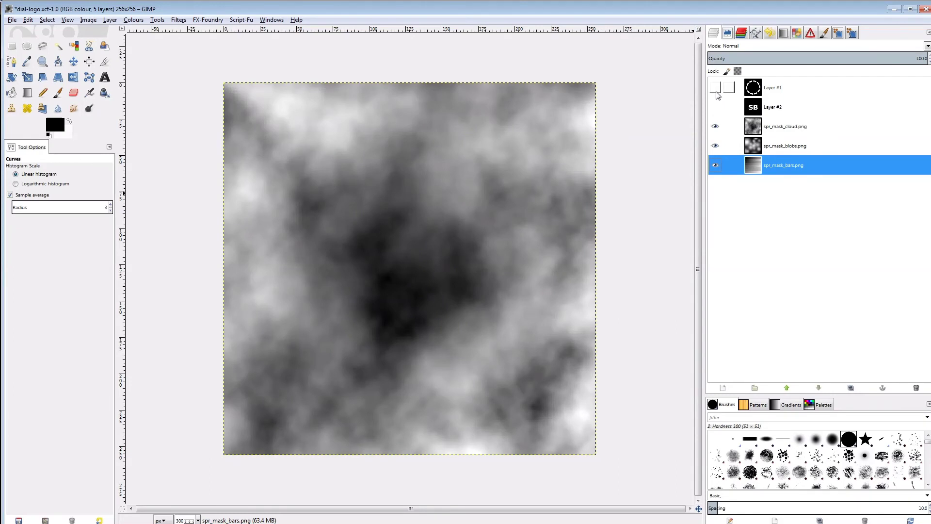
click(716, 105)
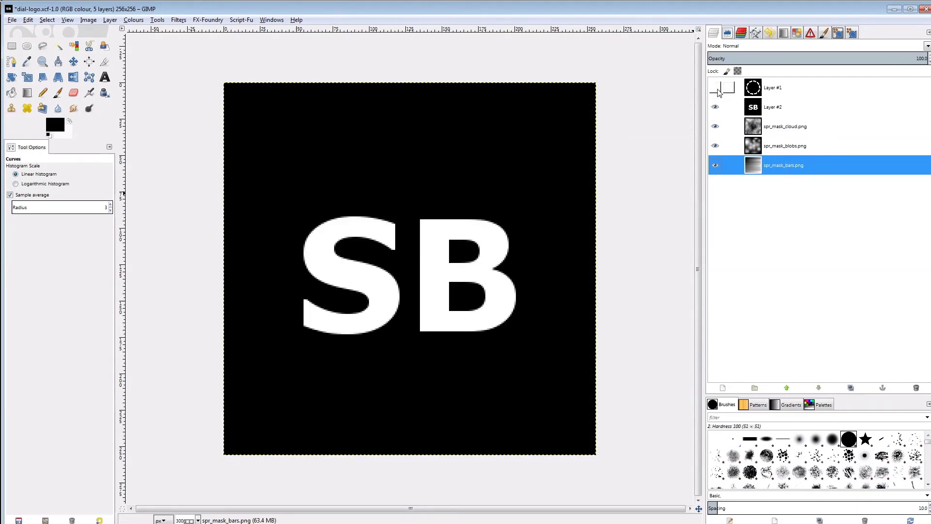
click(718, 90)
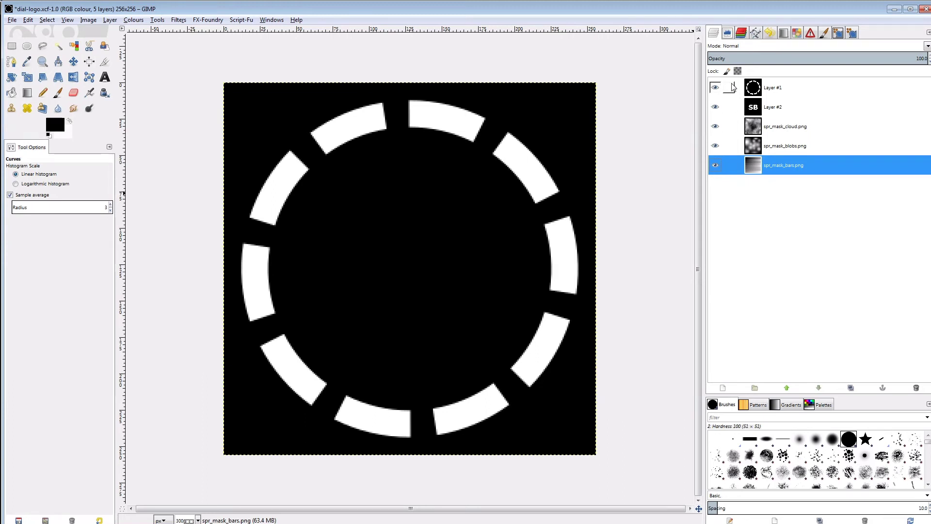
click(715, 87)
click(773, 108)
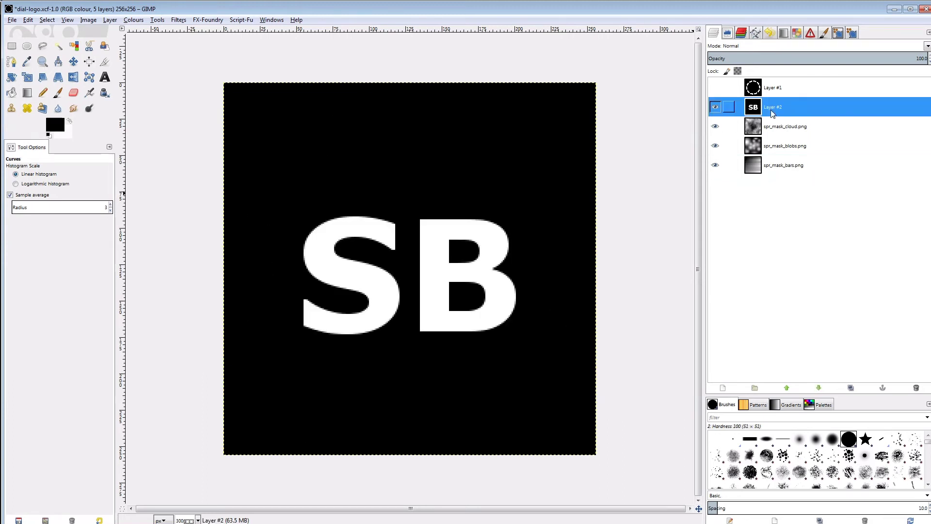
- Threshold the SB logo layer at 103
click(133, 19)
click(145, 79)
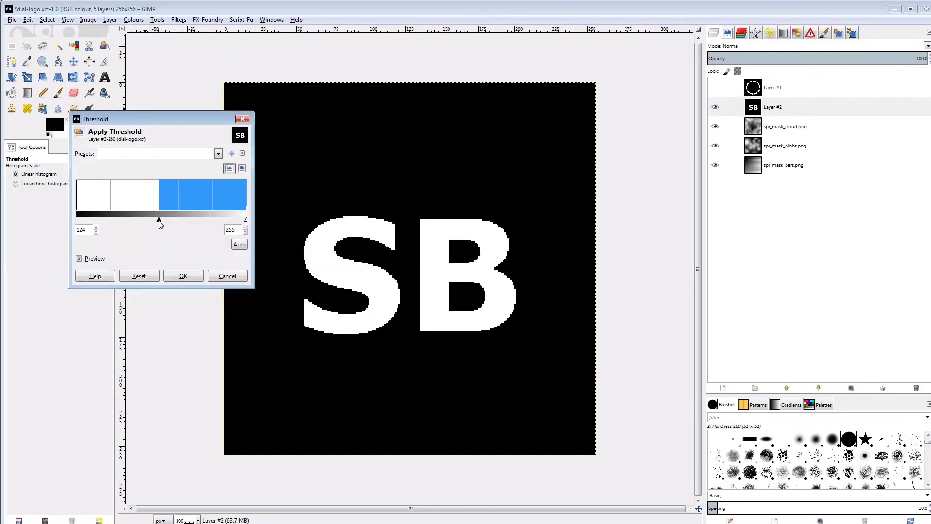
mouse_move(161, 223)
mouse_down()
mouse_move(181, 222)
mouse_move(145, 221)
mouse_move(155, 223)
mouse_move(148, 230)
mouse_up()
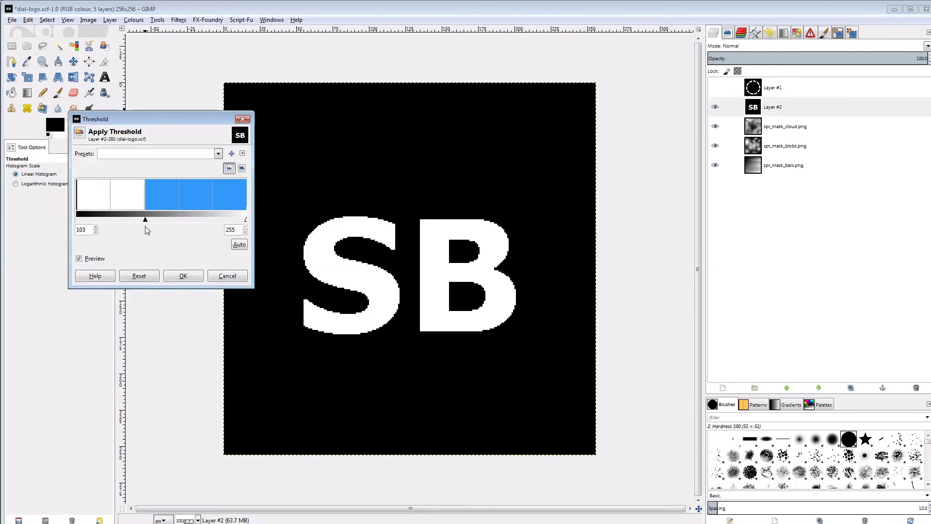
click(193, 280)
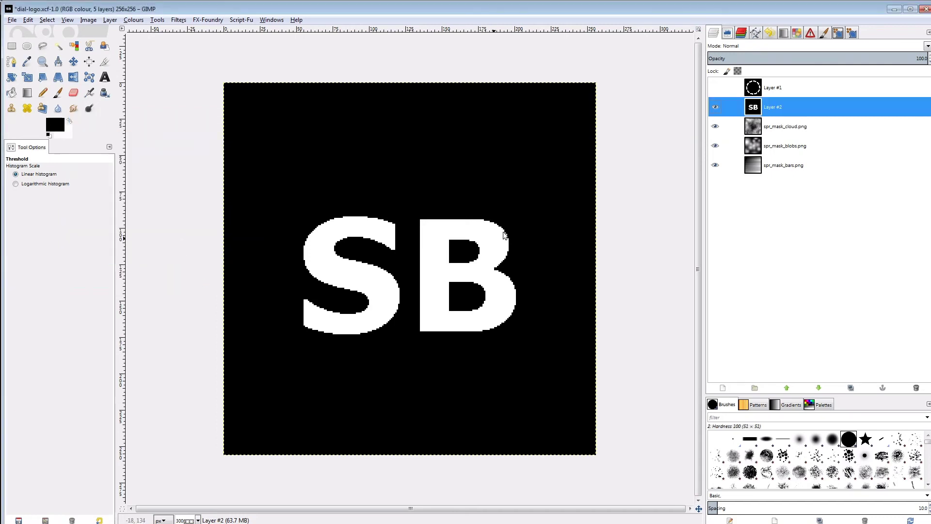
- Show the dashed ring layer and threshold it at 117
click(715, 87)
click(753, 88)
click(133, 20)
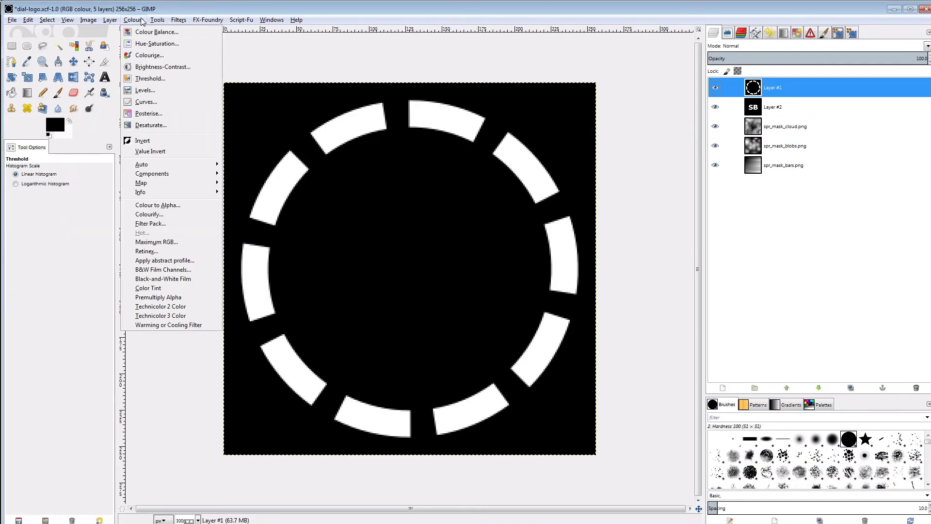
click(150, 78)
drag(162, 224, 156, 227)
click(183, 276)
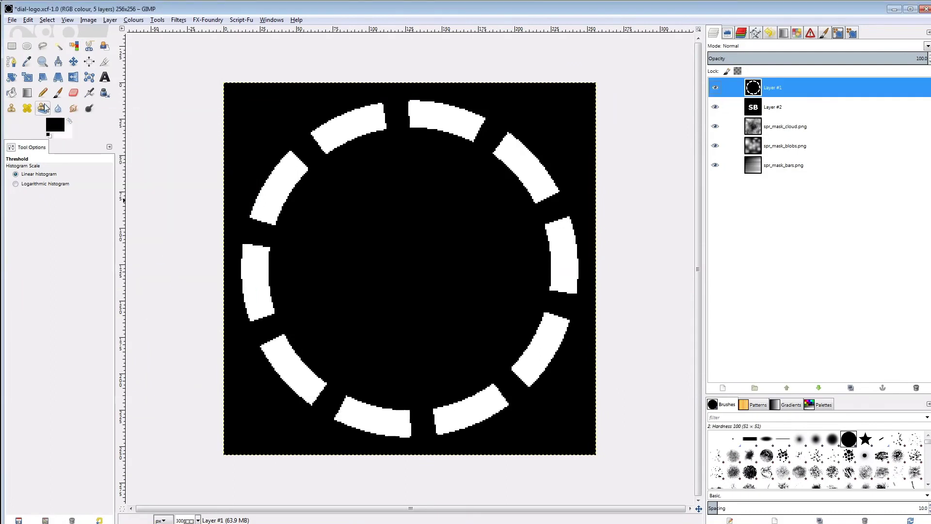
- Switch to the Pencil tool with a size of 1 pixel
click(44, 92)
scroll(415, 436, up, 6)
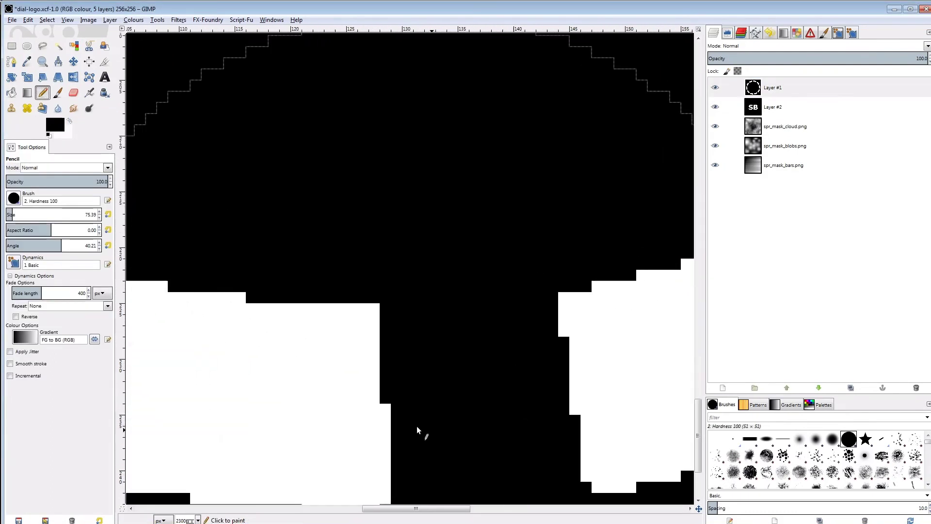
drag(17, 212, 7, 212)
scroll(364, 308, down, 3)
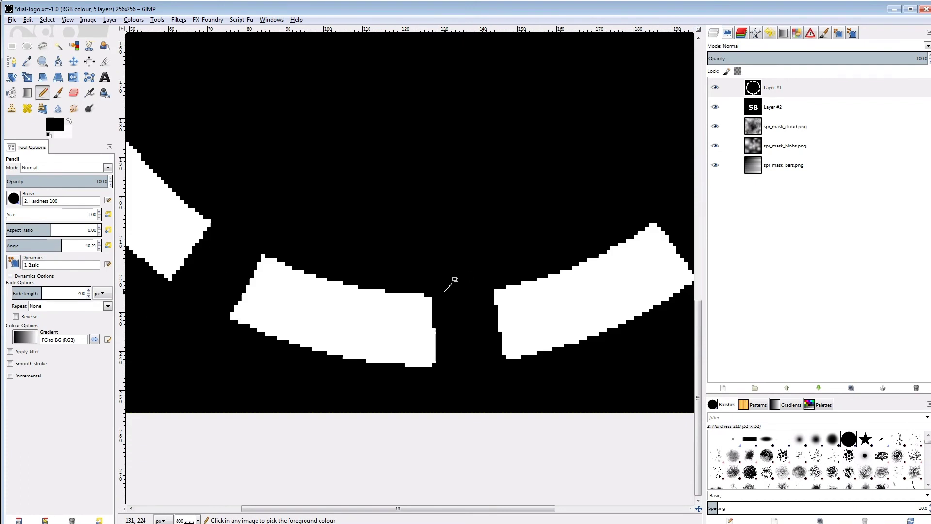
scroll(393, 329, up, 1)
scroll(343, 374, down, 4)
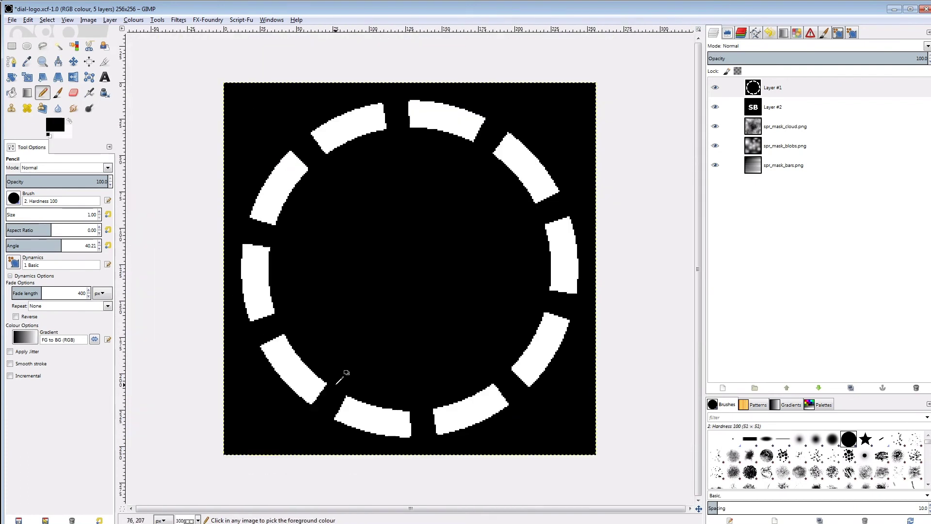
scroll(359, 359, up, 2)
scroll(367, 347, down, 1)
scroll(218, 280, up, 2)
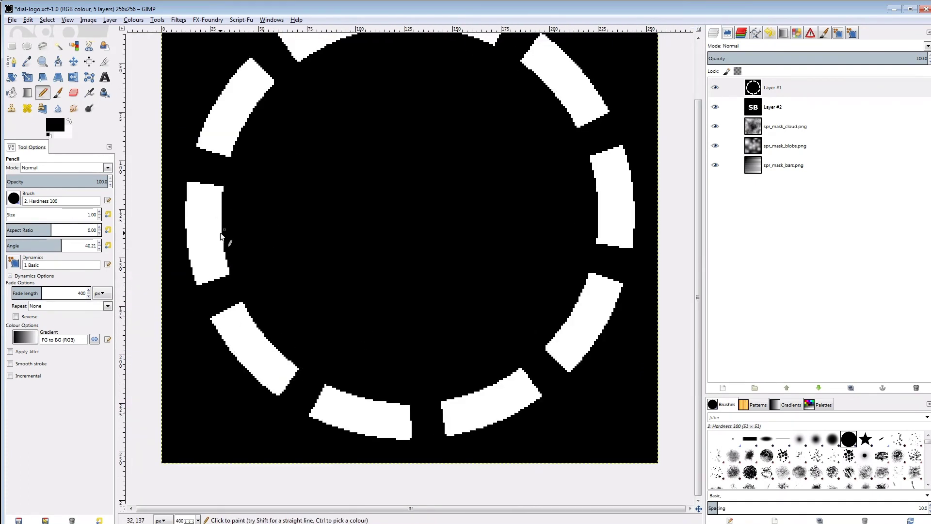
scroll(519, 291, down, 1)
scroll(488, 266, down, 1)
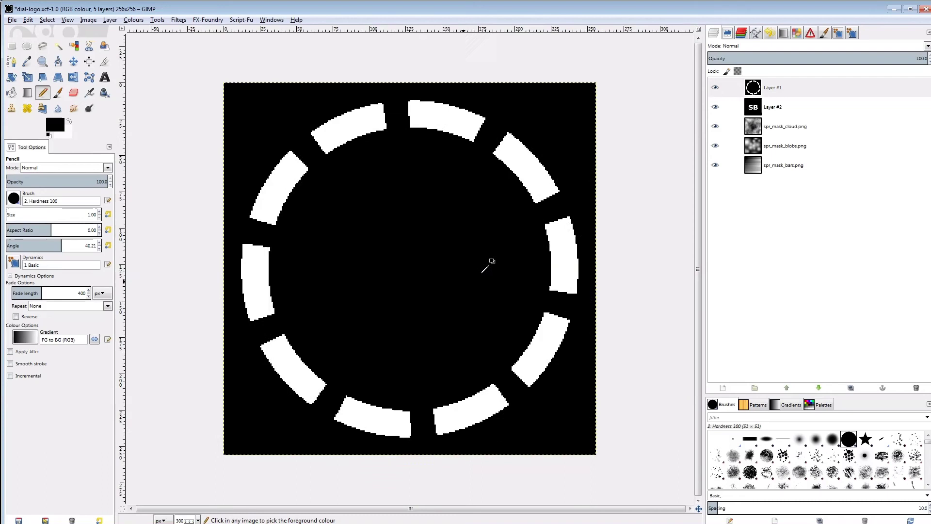
- Add layer masks to the ring layer and Layer #2, then return to editing Layer #2's pixels
right_click(773, 90)
click(793, 227)
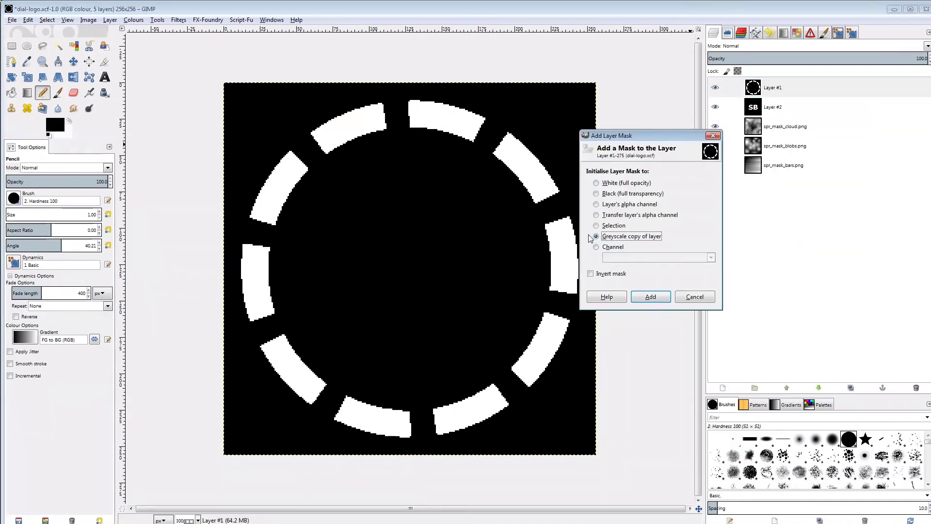
click(650, 296)
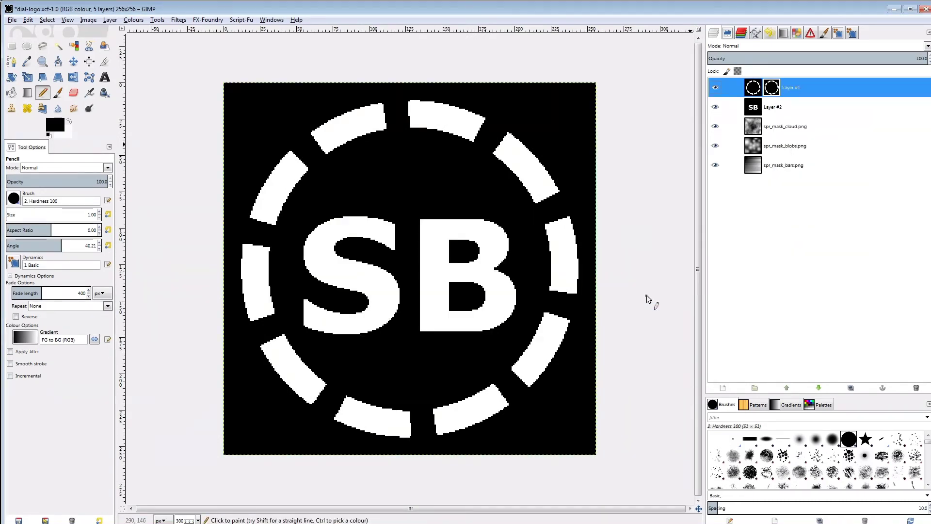
right_click(771, 106)
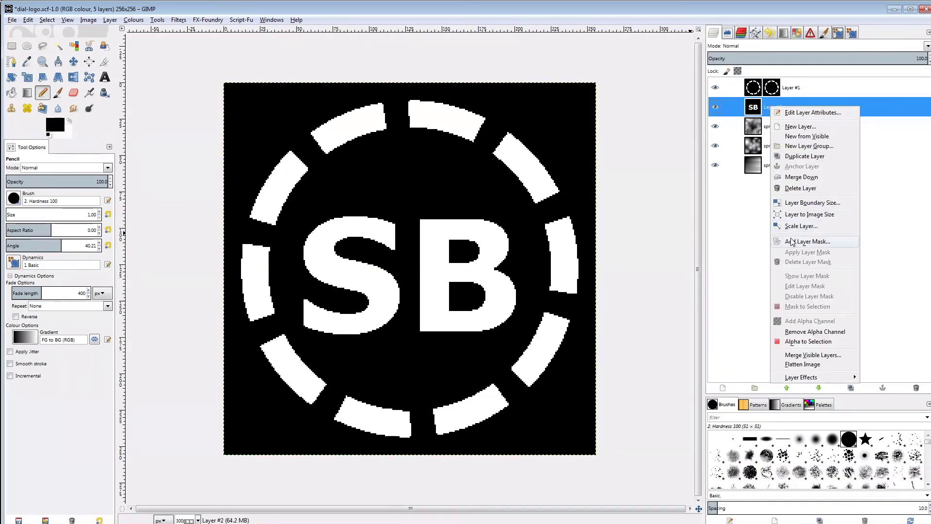
click(808, 241)
click(584, 294)
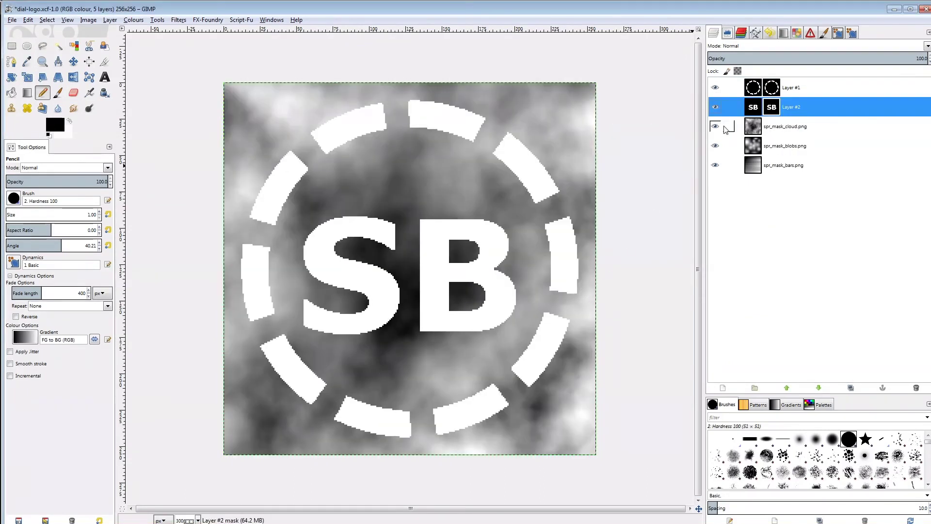
click(753, 110)
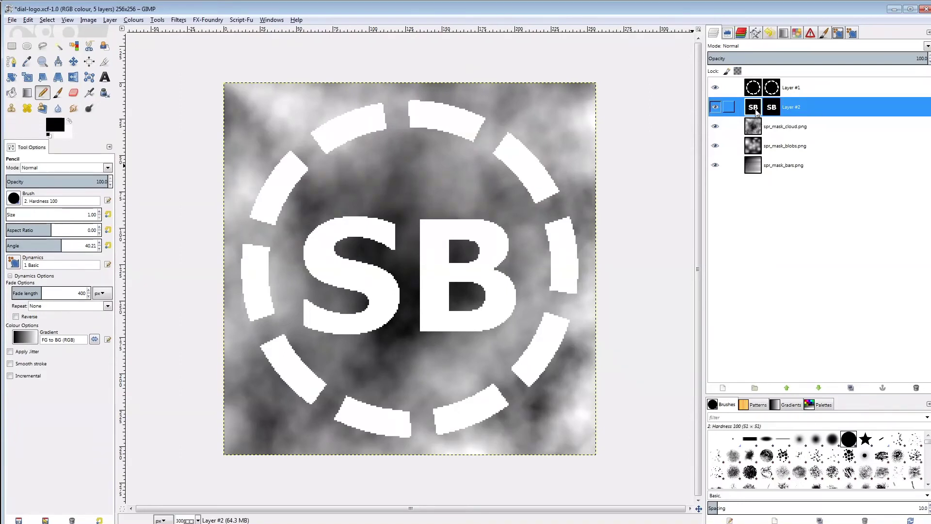
- Fill the SB letters with a dark-to-light gradient and set a ~59 px paintbrush on Layer #1
click(28, 97)
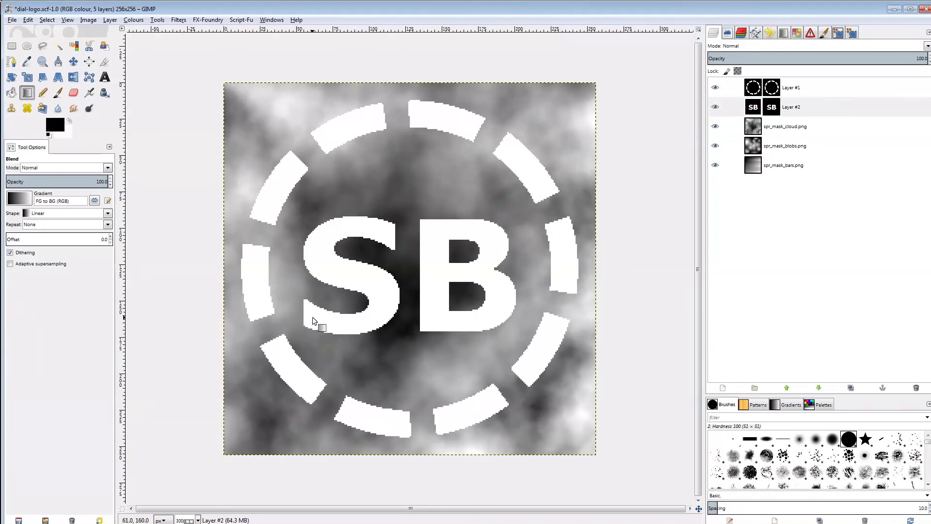
drag(322, 234, 500, 340)
click(751, 92)
click(58, 92)
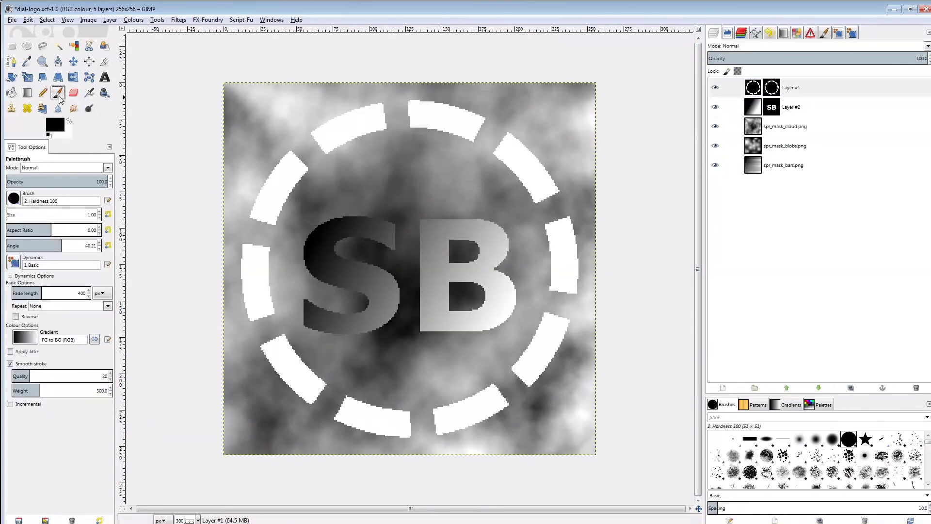
drag(29, 214, 9, 215)
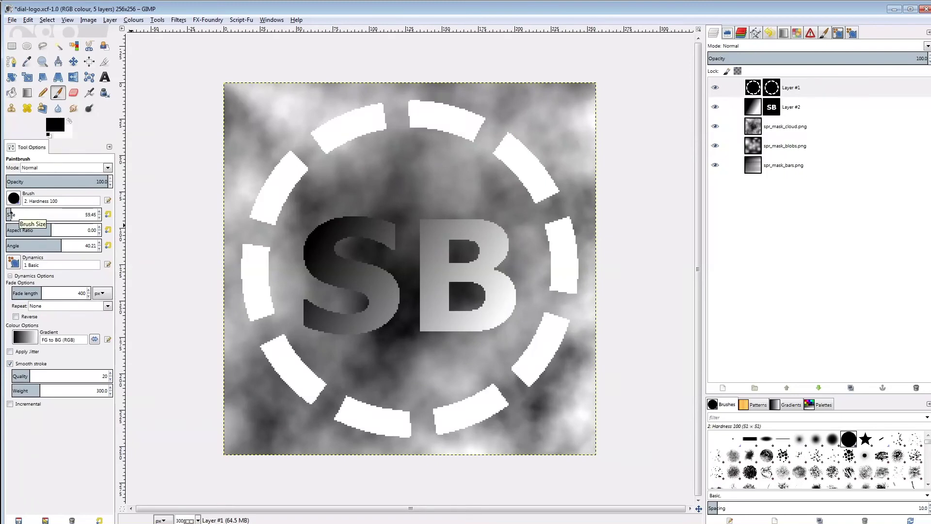
- Paint the top, upper-right, right and lower-right dial segments in greys lightening from black
click(444, 120)
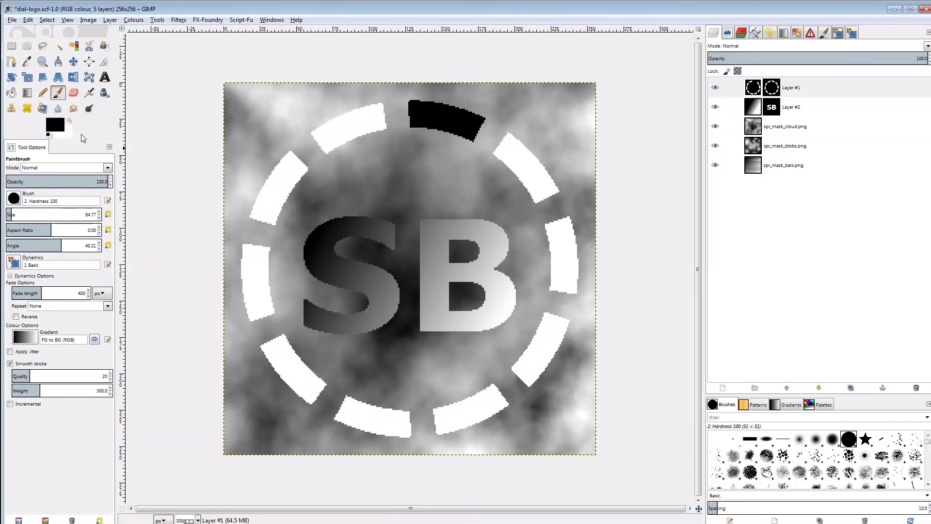
click(55, 124)
text(11)
key(Return)
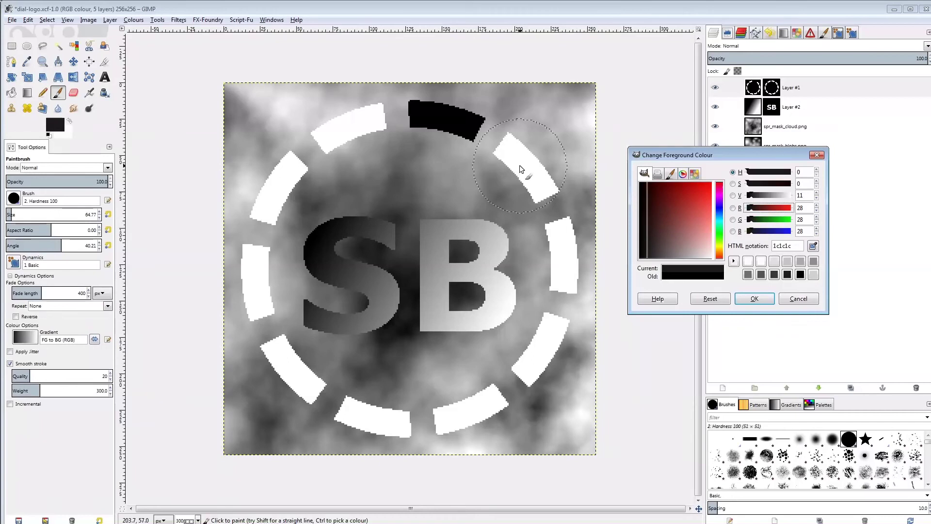
click(523, 165)
click(756, 195)
click(558, 254)
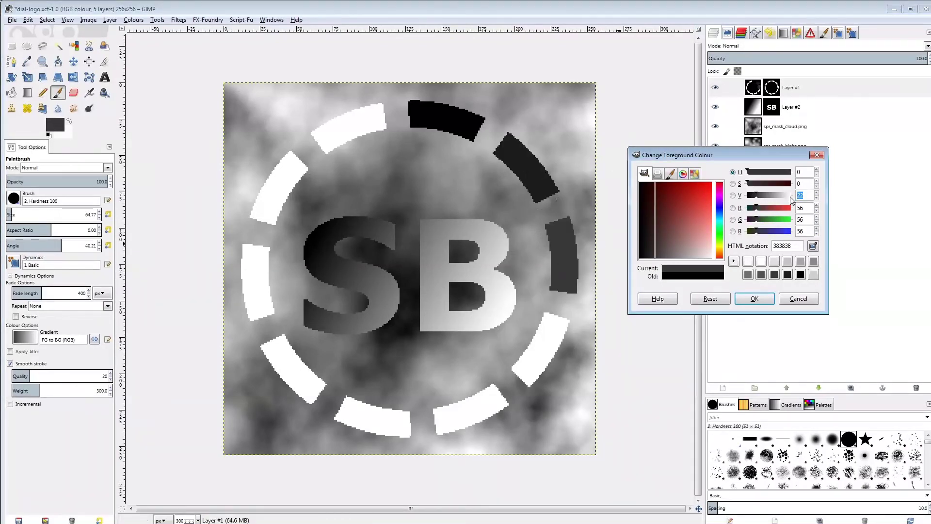
click(758, 195)
click(539, 348)
- Paint the bottom-right, bottom, bottom-left, left and upper-left segments in progressively lighter greys
click(762, 195)
click(468, 407)
click(766, 195)
click(388, 417)
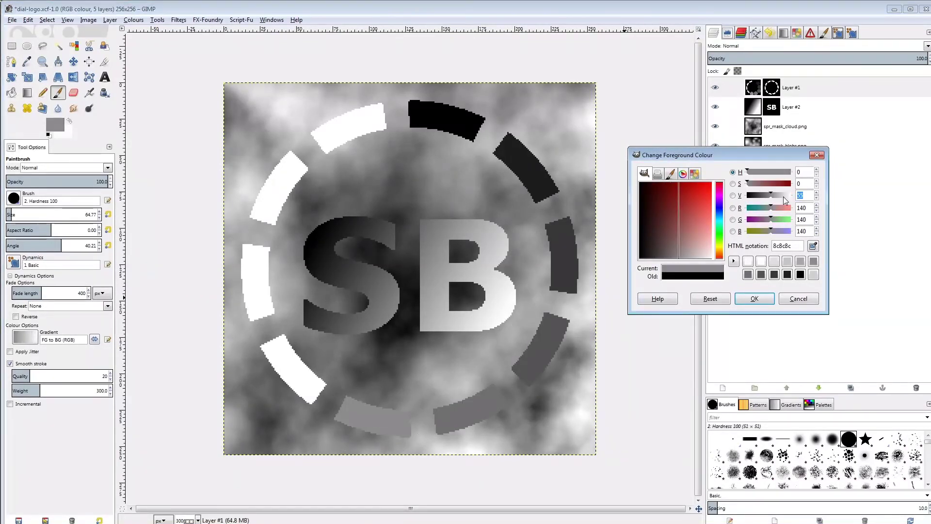
click(774, 195)
click(291, 369)
click(781, 195)
click(260, 307)
click(281, 188)
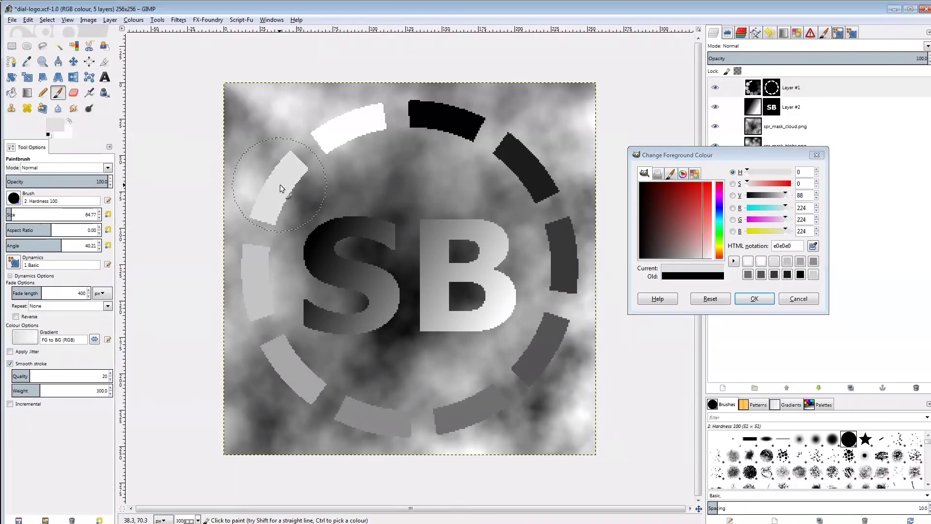
click(754, 298)
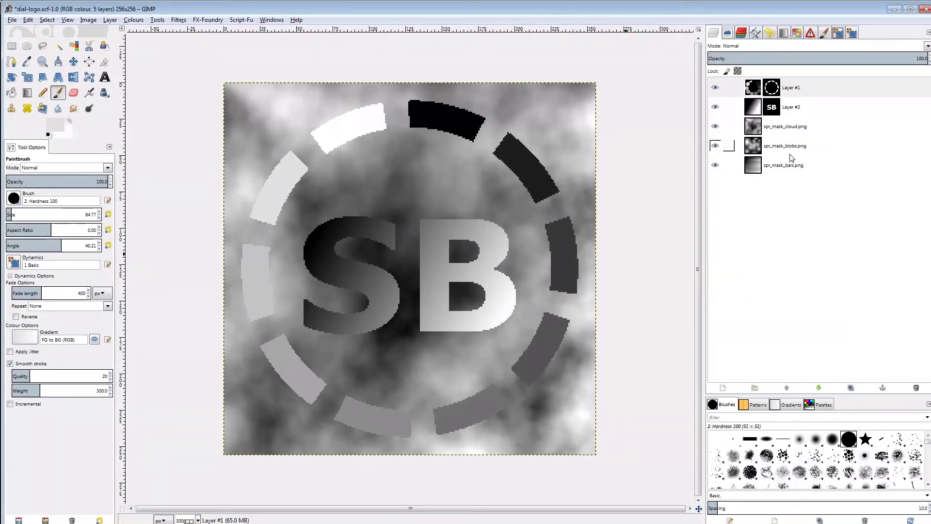
click(792, 133)
- Brighten the cloud and blob textures by lifting the Curves black point, hiding each afterwards
click(134, 20)
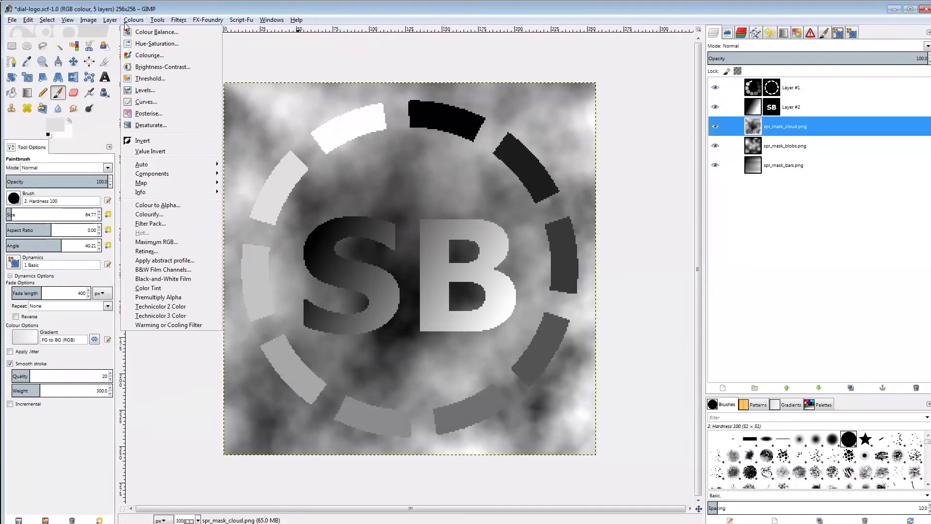
click(147, 102)
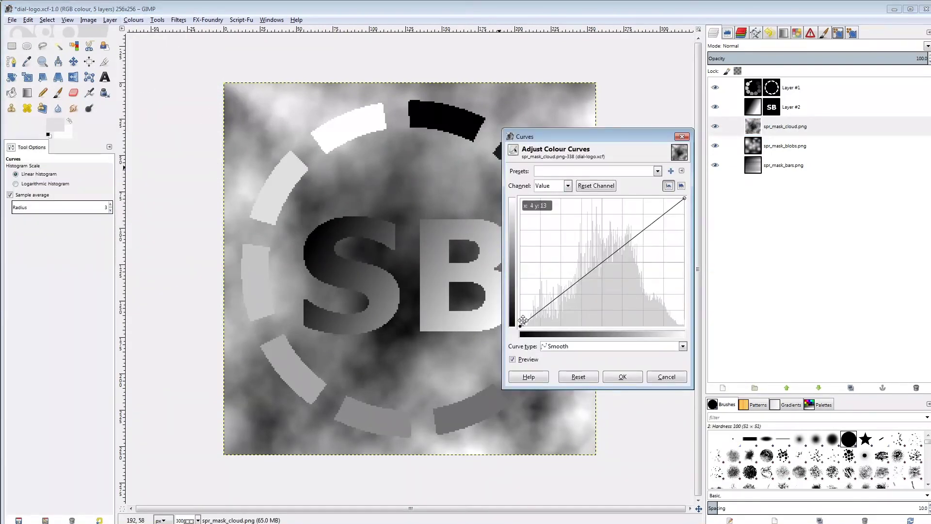
drag(520, 326, 520, 252)
click(623, 376)
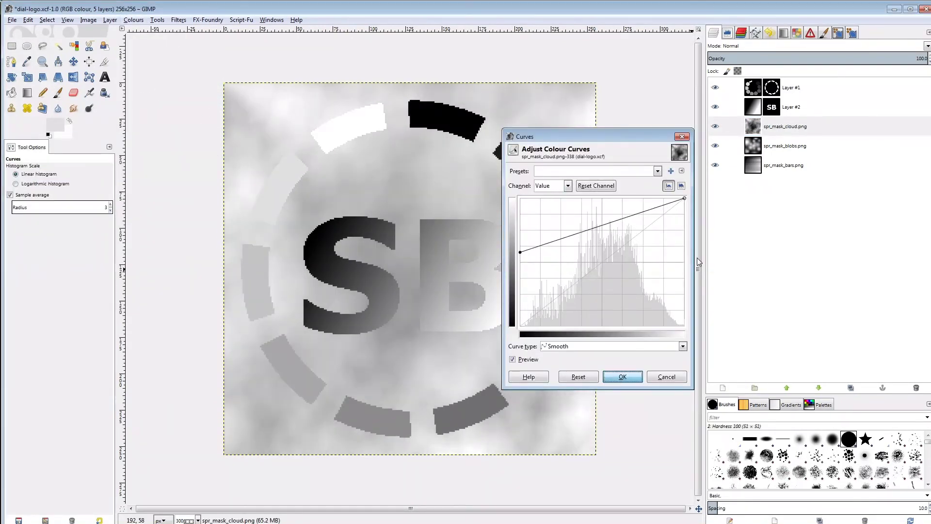
click(715, 126)
click(785, 145)
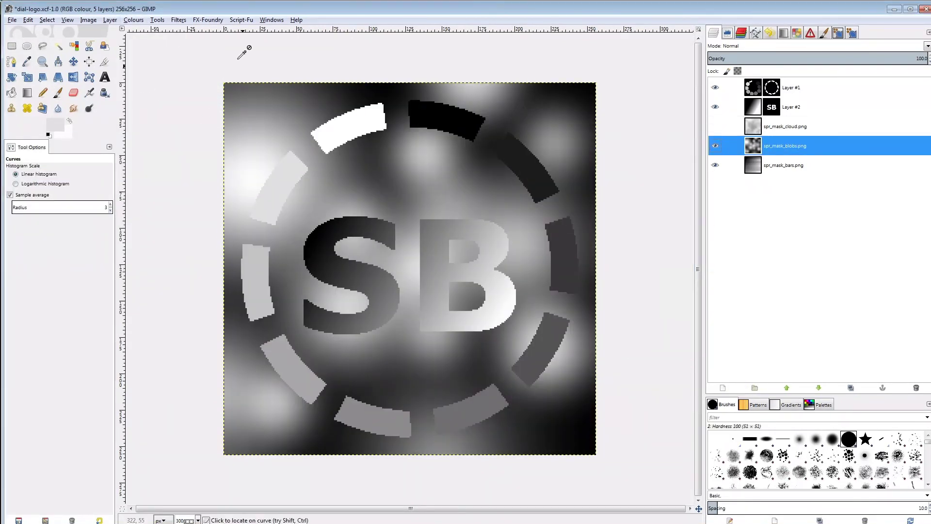
click(134, 20)
click(154, 103)
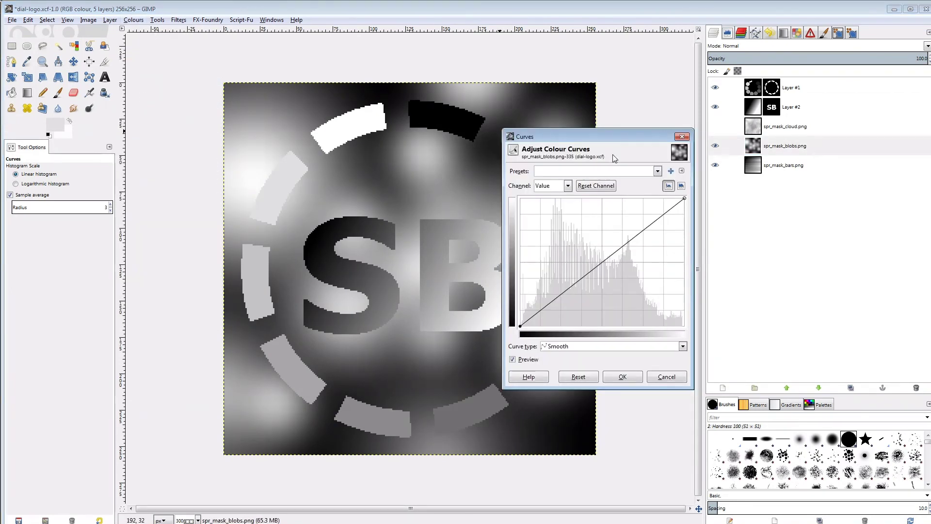
drag(520, 326, 521, 256)
click(623, 376)
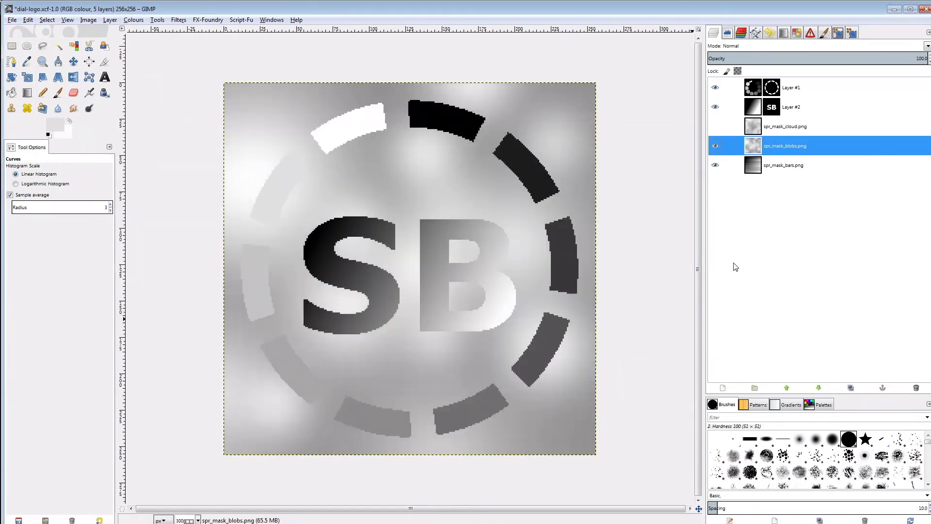
- Apply the same lifted Curves preset to the spr_mask_bars.png layer
click(757, 165)
key(alt+c)
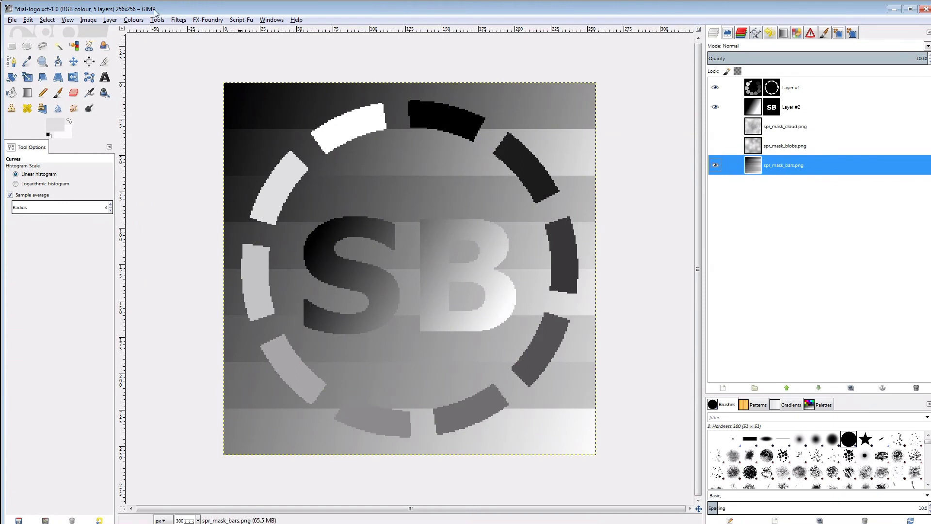
click(134, 20)
click(148, 104)
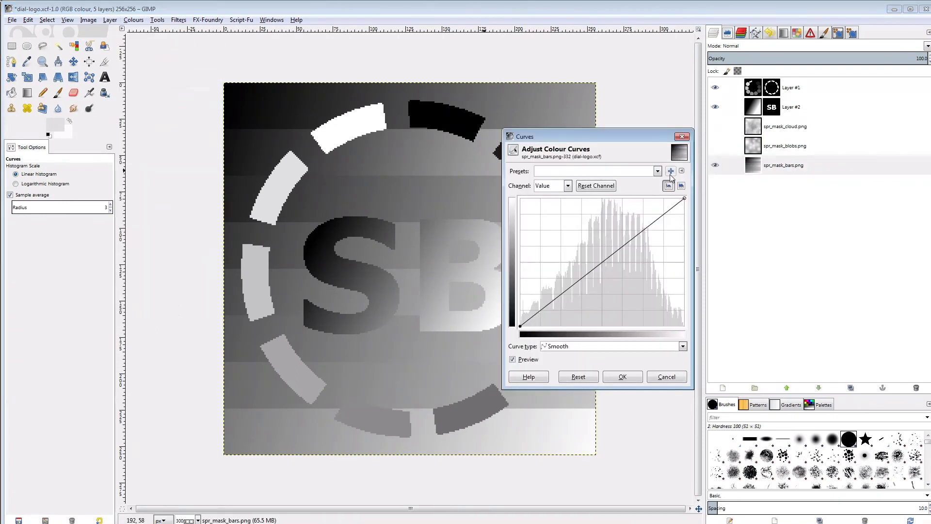
click(658, 171)
click(572, 192)
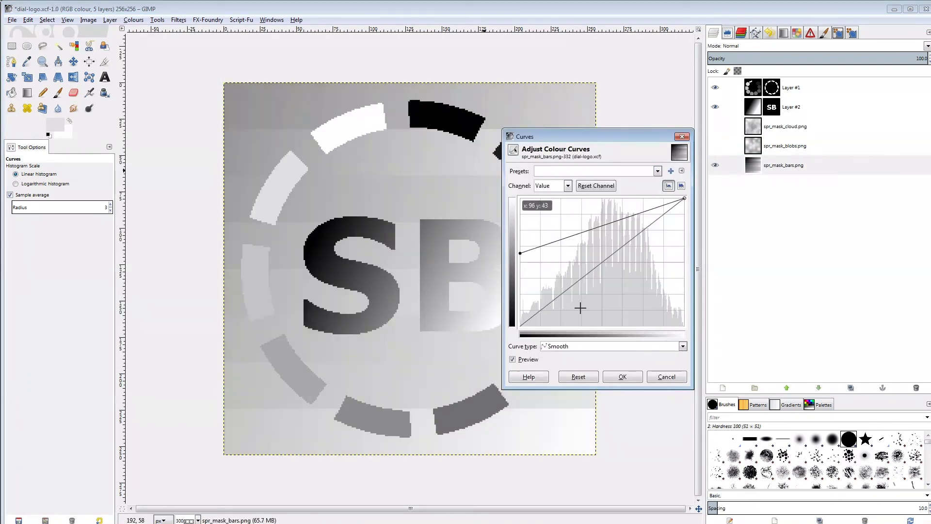
click(622, 377)
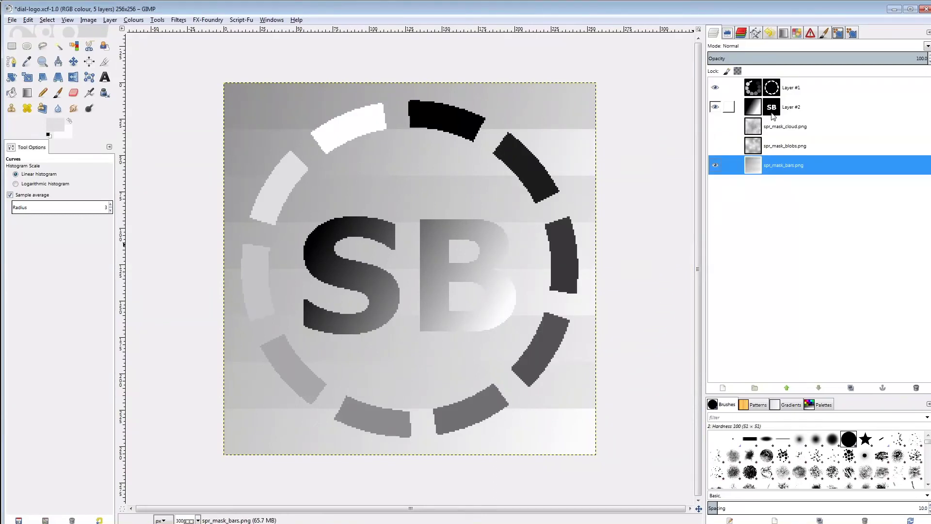
- Flatten the SB gradient with Curves, then apply the same curve to the dial segments
click(757, 111)
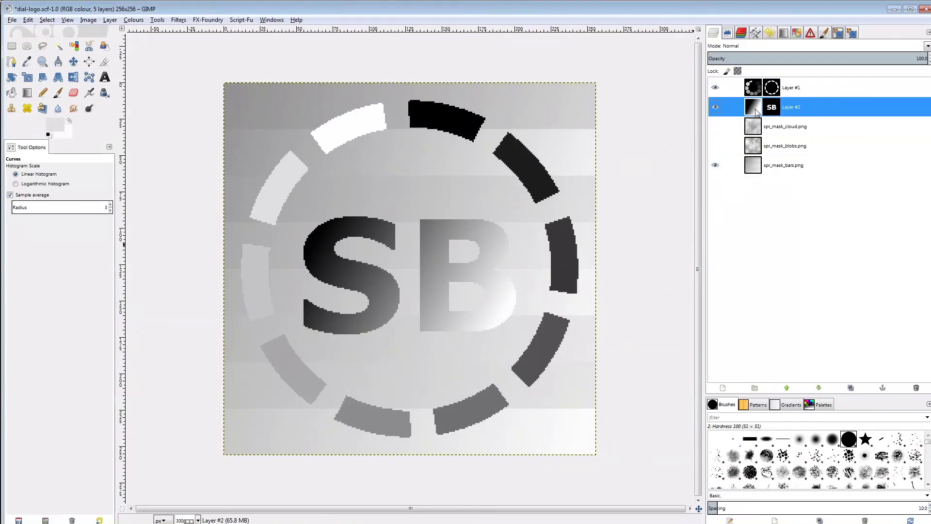
click(134, 20)
click(146, 102)
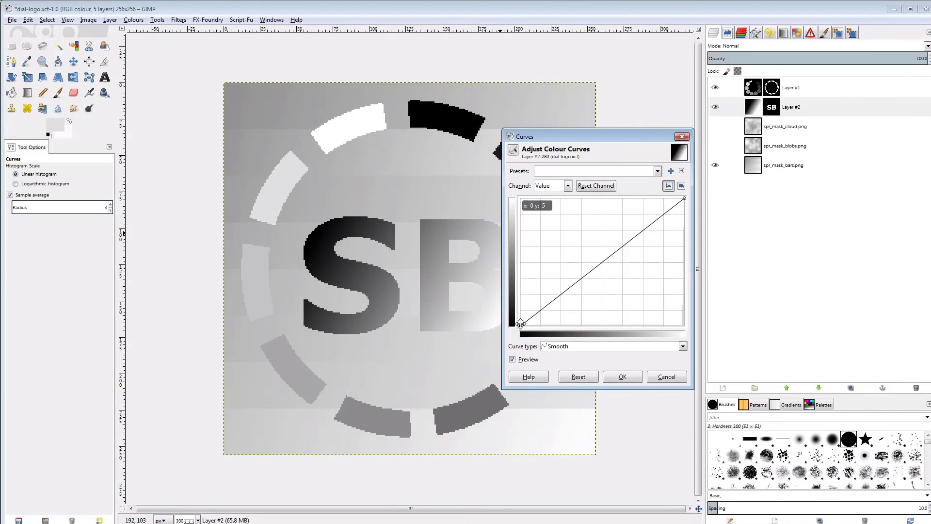
drag(520, 325, 513, 271)
drag(685, 198, 684, 256)
click(623, 377)
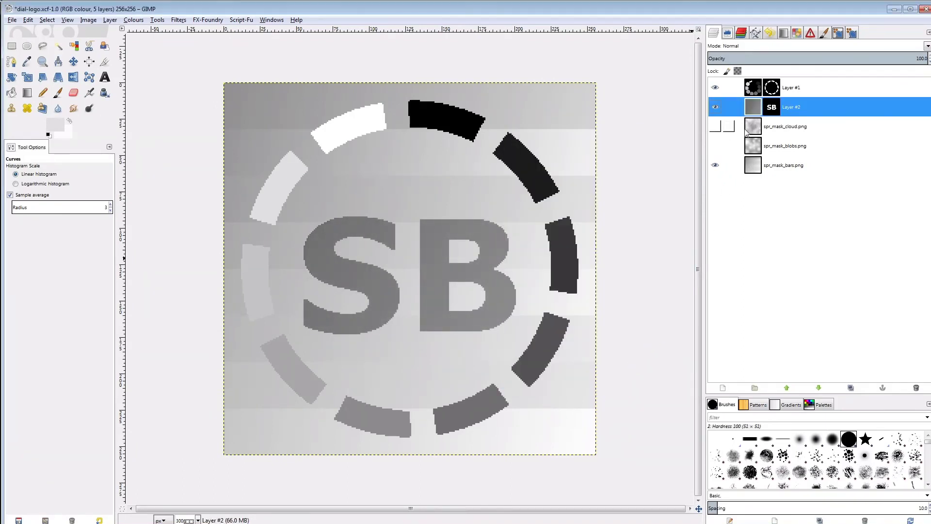
click(759, 93)
click(133, 20)
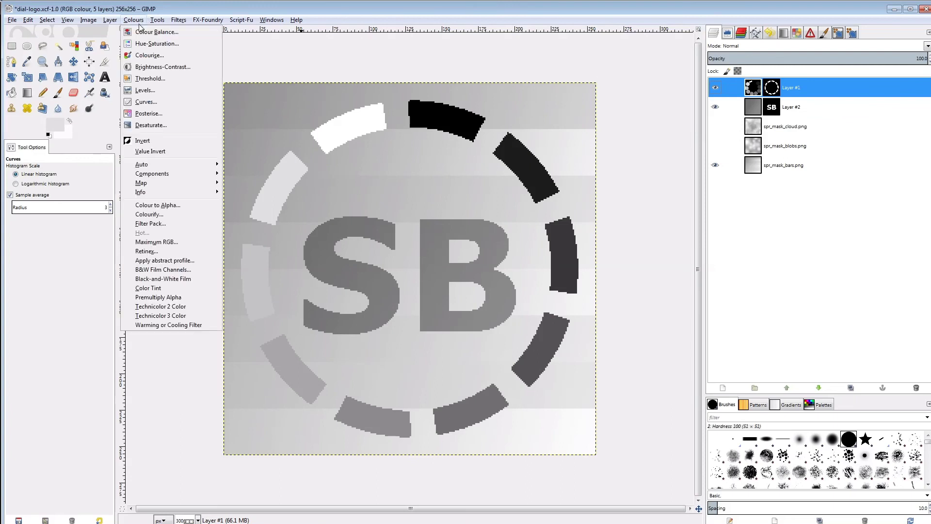
click(146, 103)
click(630, 377)
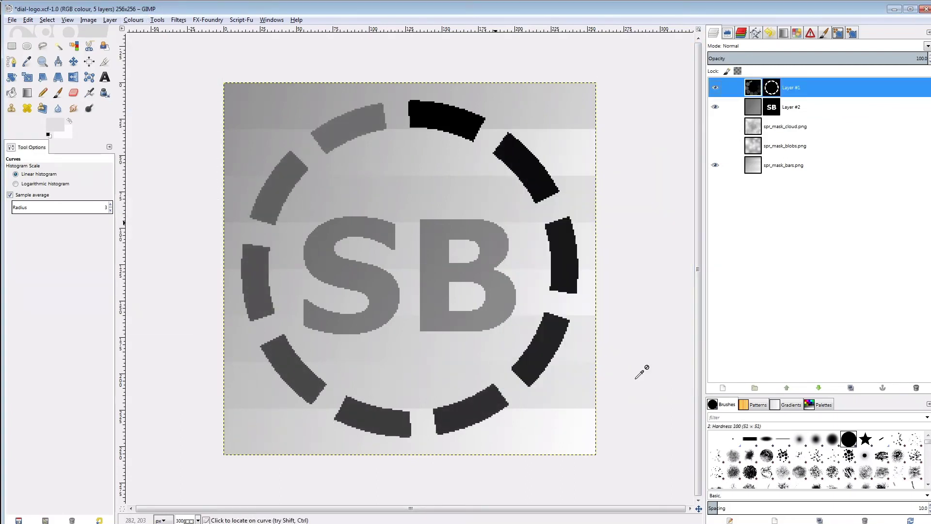